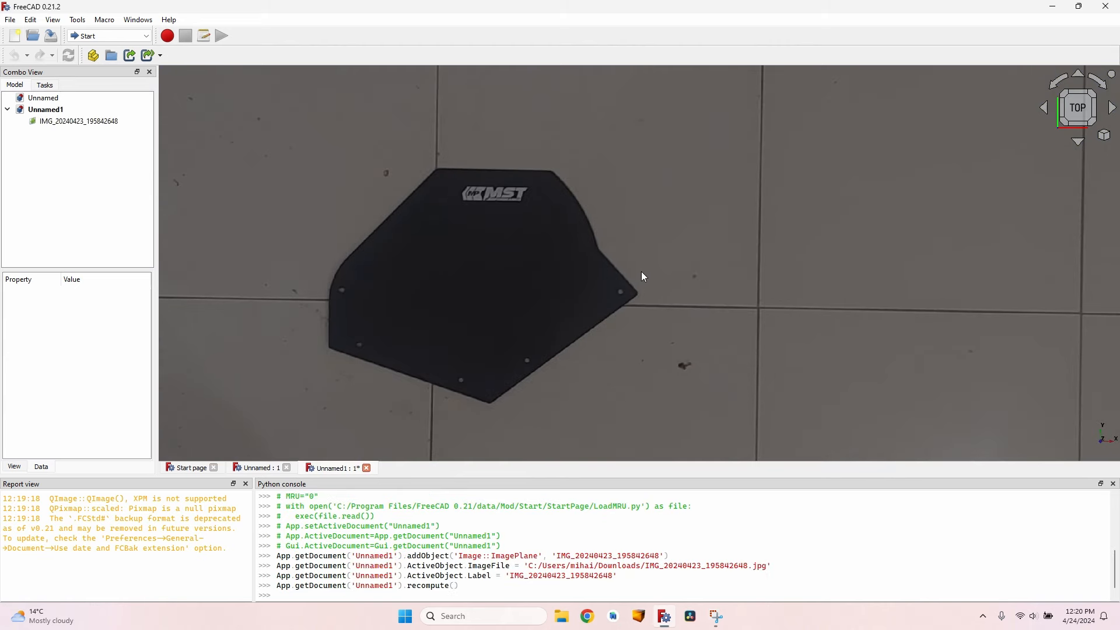
Step: Close the document containing the imported plate photo and discard its unsaved changes
scroll(376, 322, up, 4)
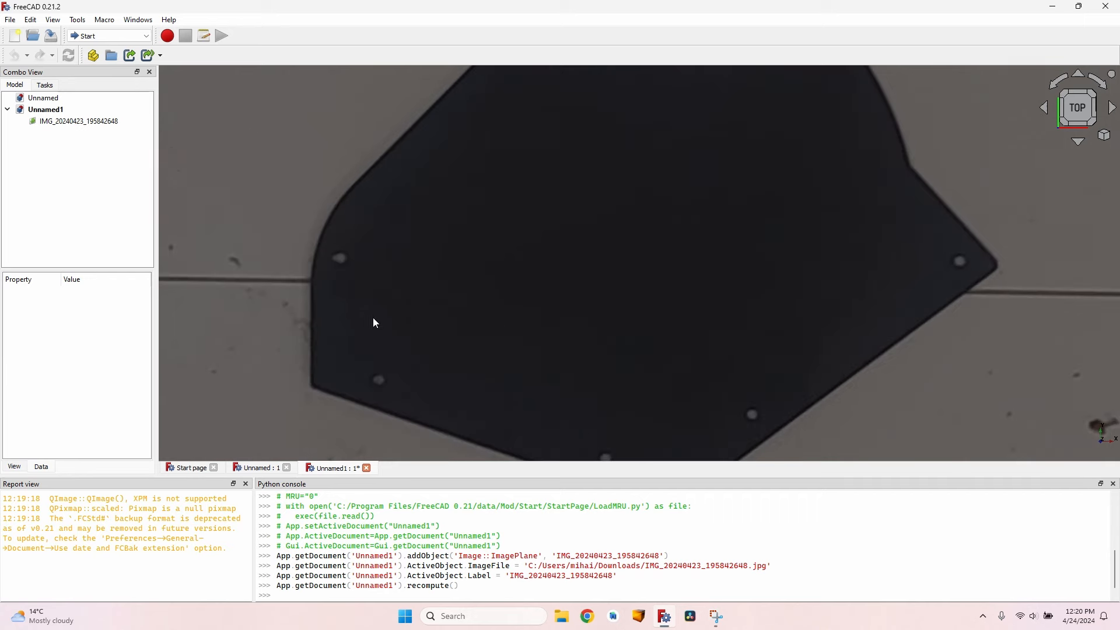
scroll(292, 216, up, 3)
scroll(385, 309, down, 5)
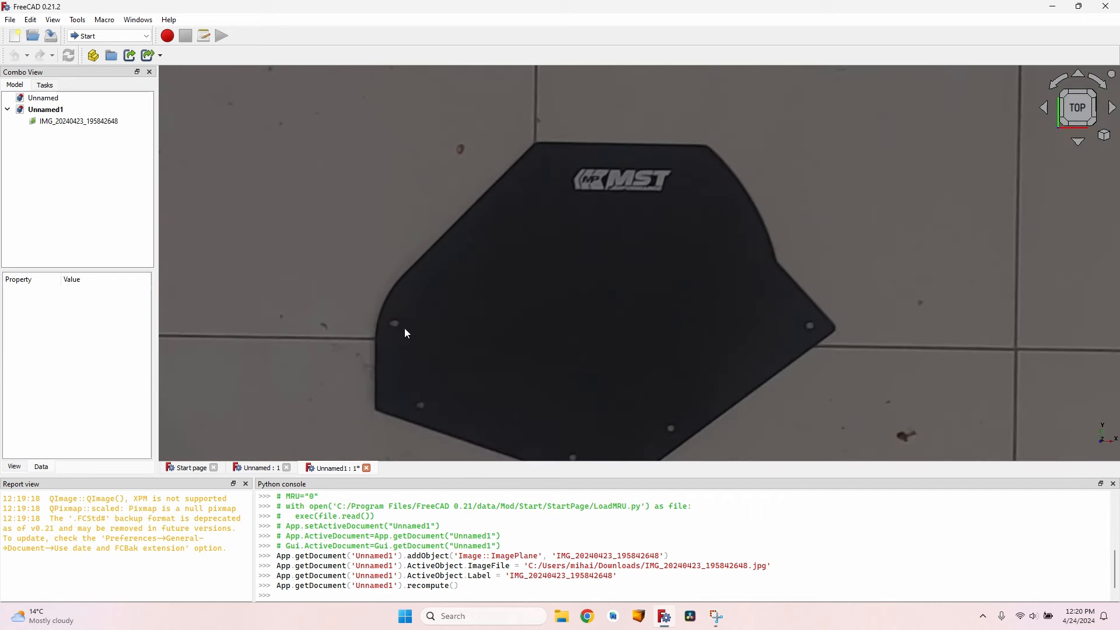
scroll(649, 248, down, 2)
scroll(649, 249, up, 3)
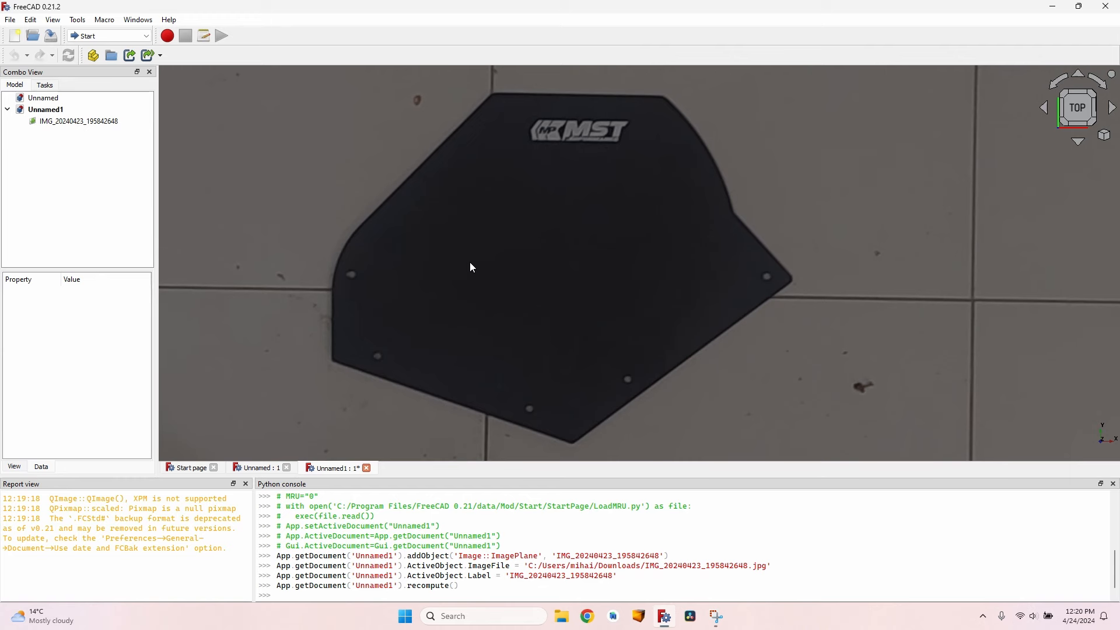
click(367, 468)
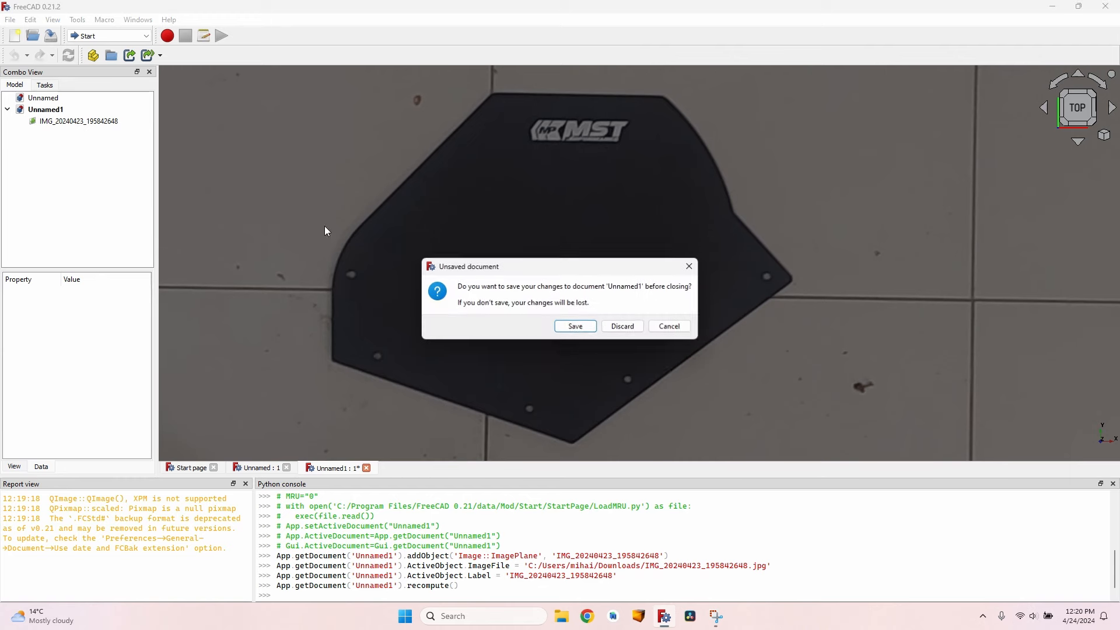
click(638, 325)
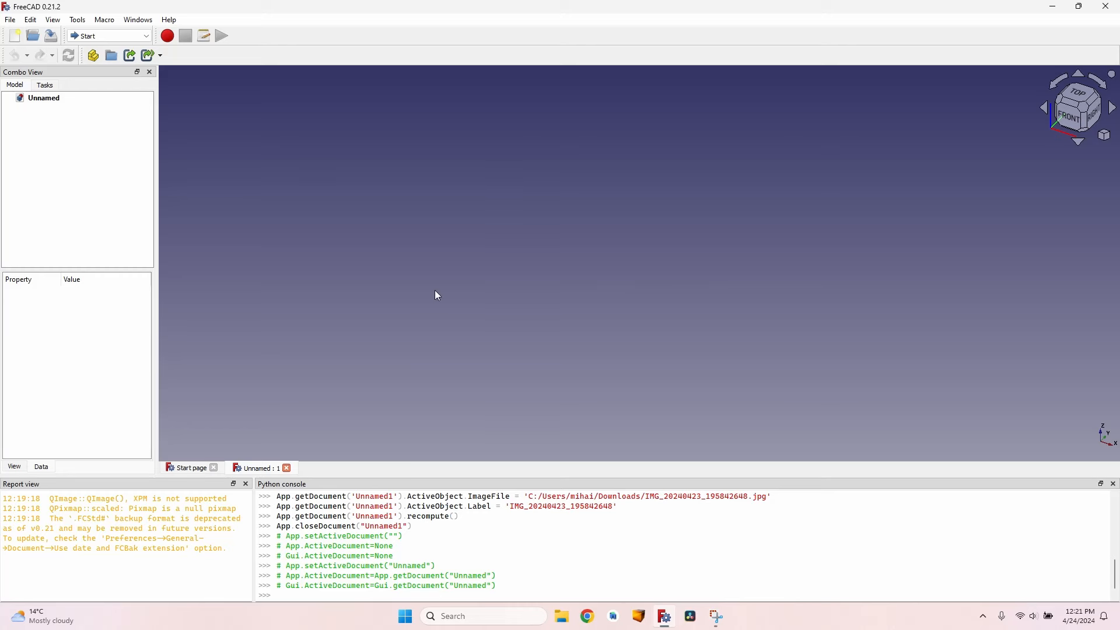
Step: Switch to the Part Design workbench, create a new body in the empty document and show it in the model tree
click(103, 35)
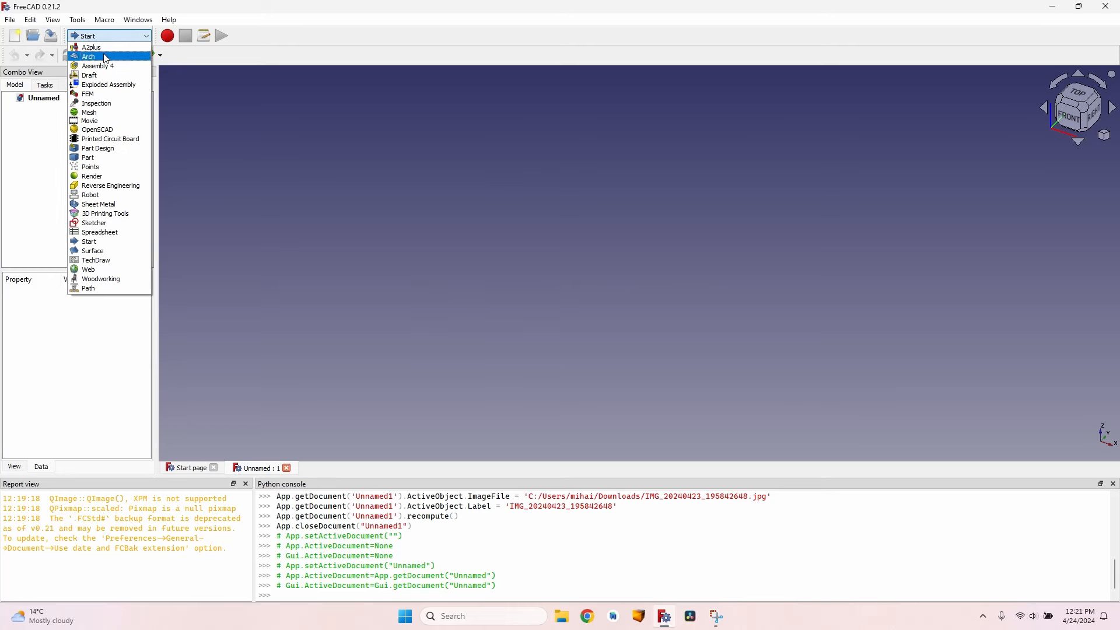
click(116, 148)
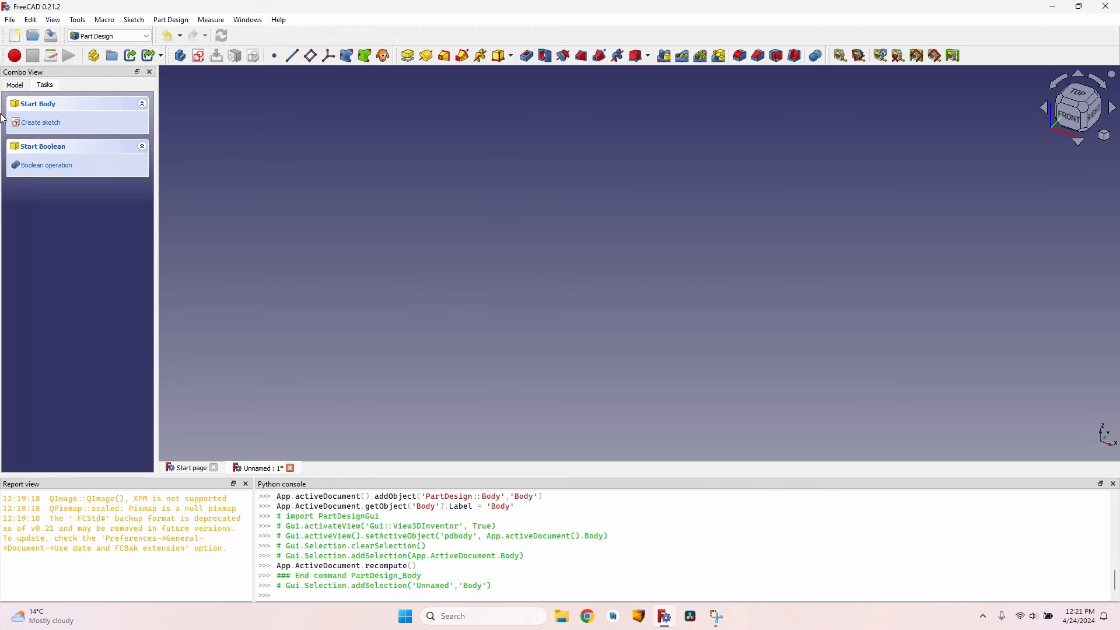
click(13, 87)
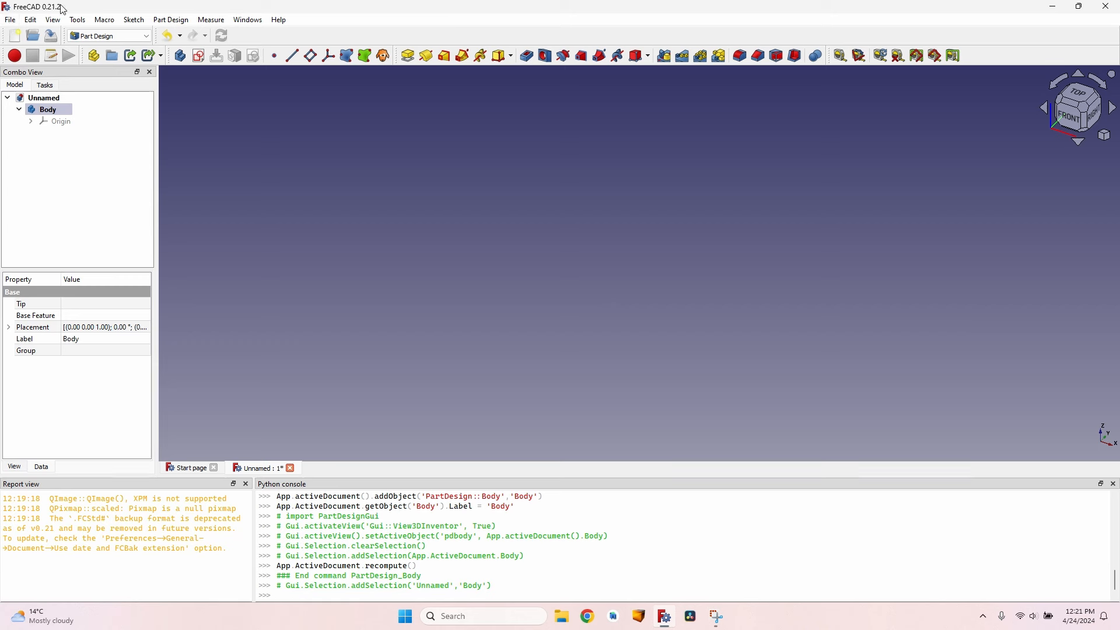
click(148, 36)
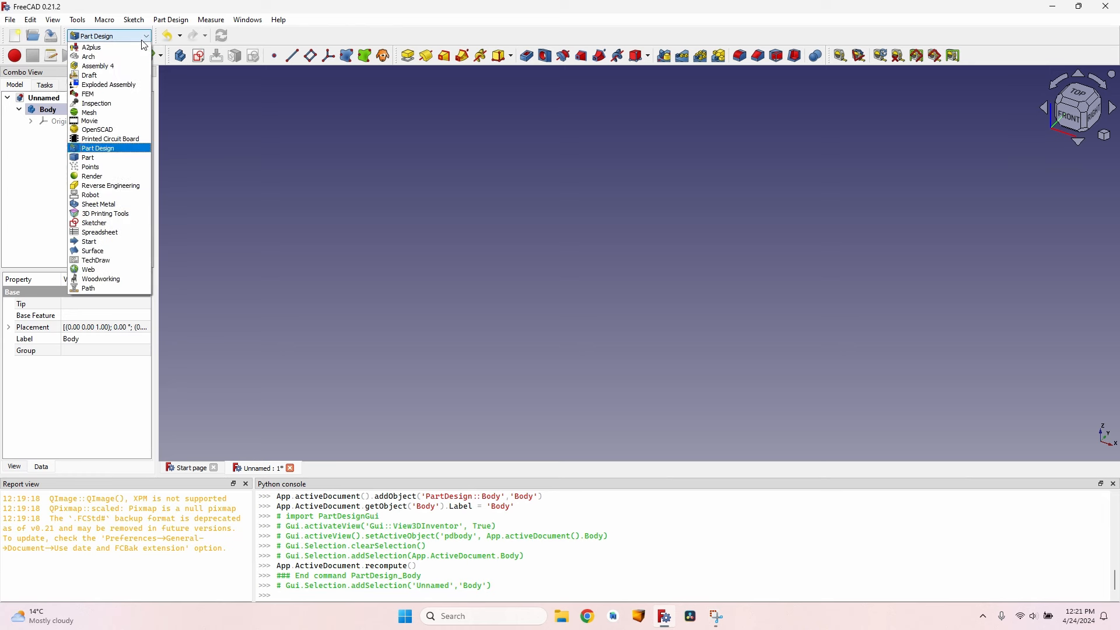
click(204, 2)
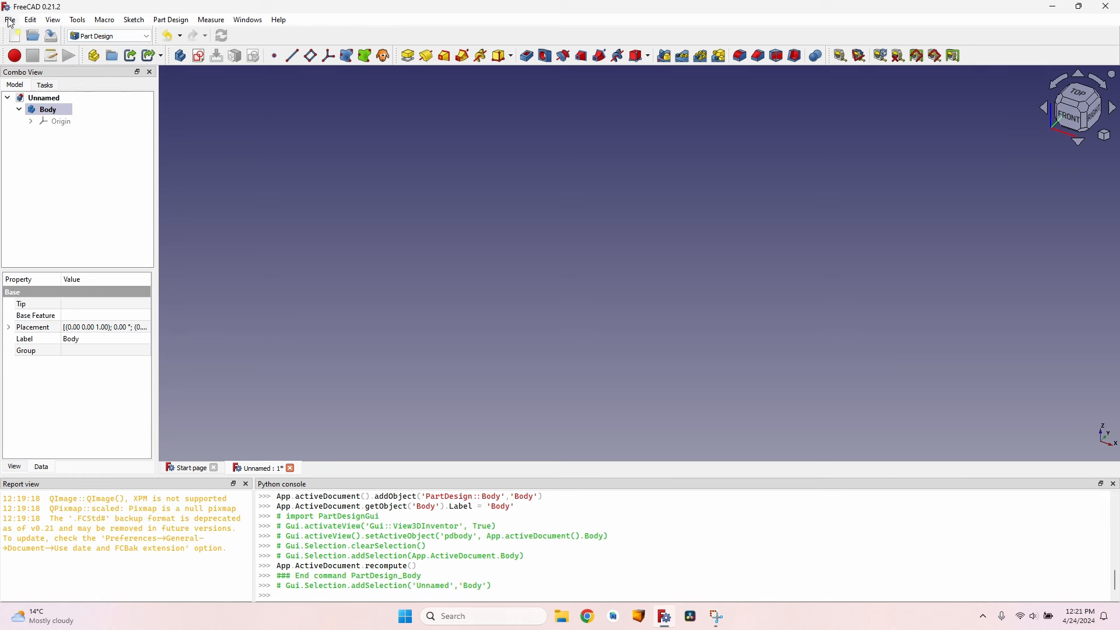
Step: Import the photo IMG_20240423_195842648.jpg from the Downloads folder, using the Image formats file type
click(10, 21)
click(35, 176)
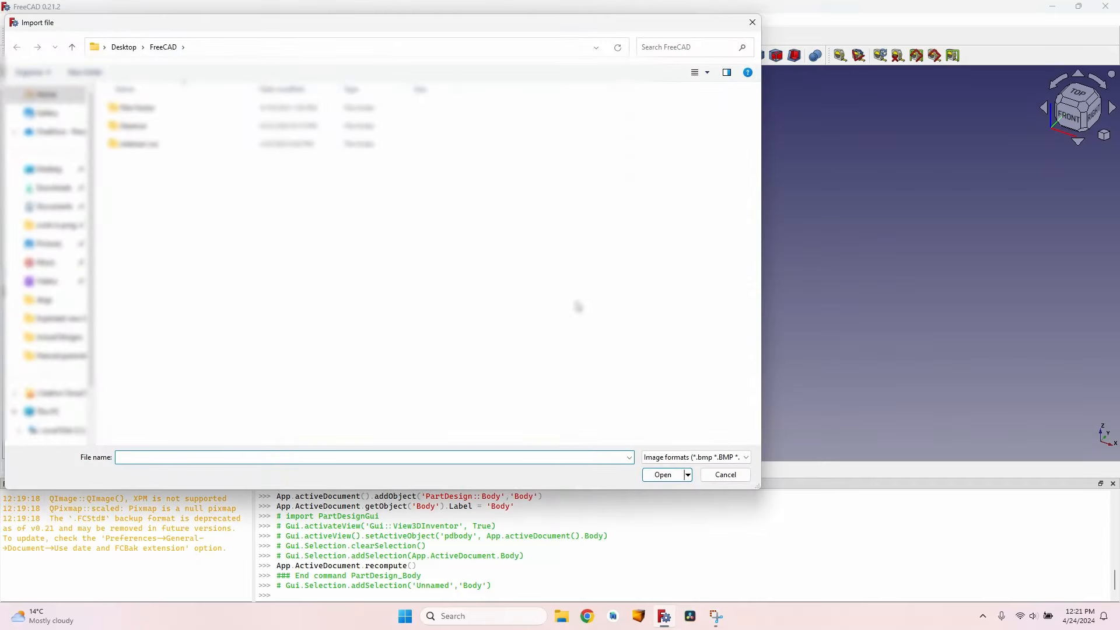
click(52, 188)
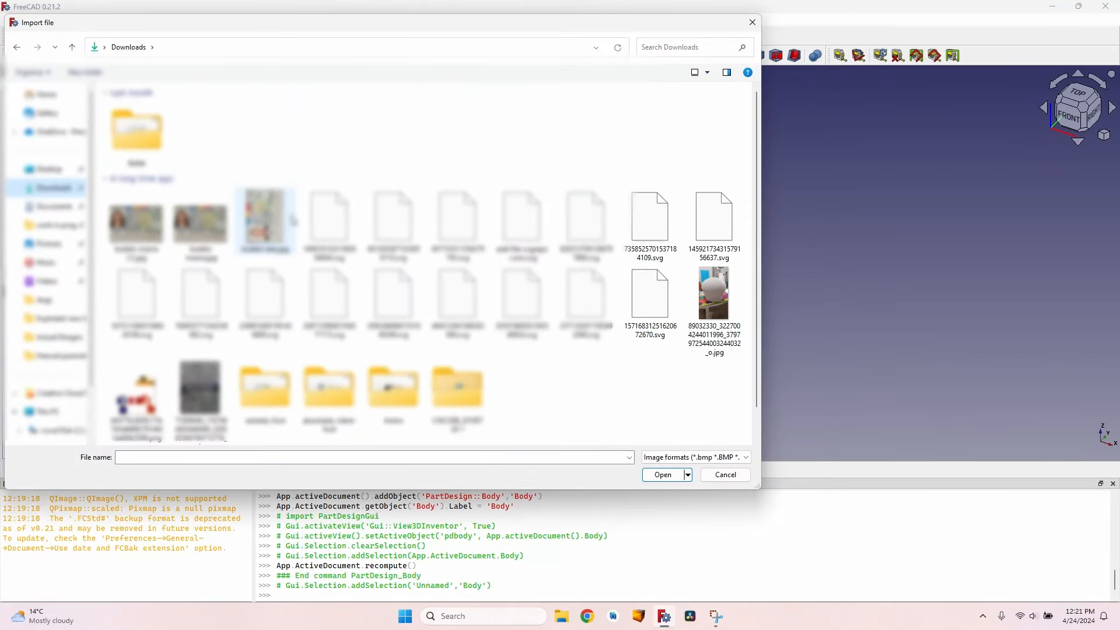
click(138, 123)
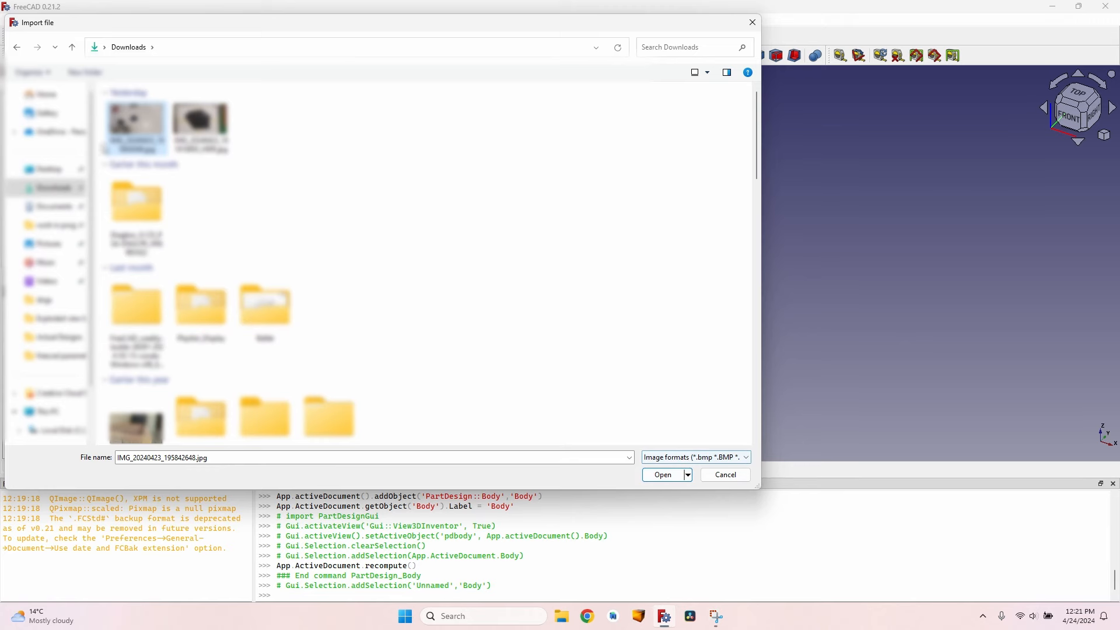
click(695, 457)
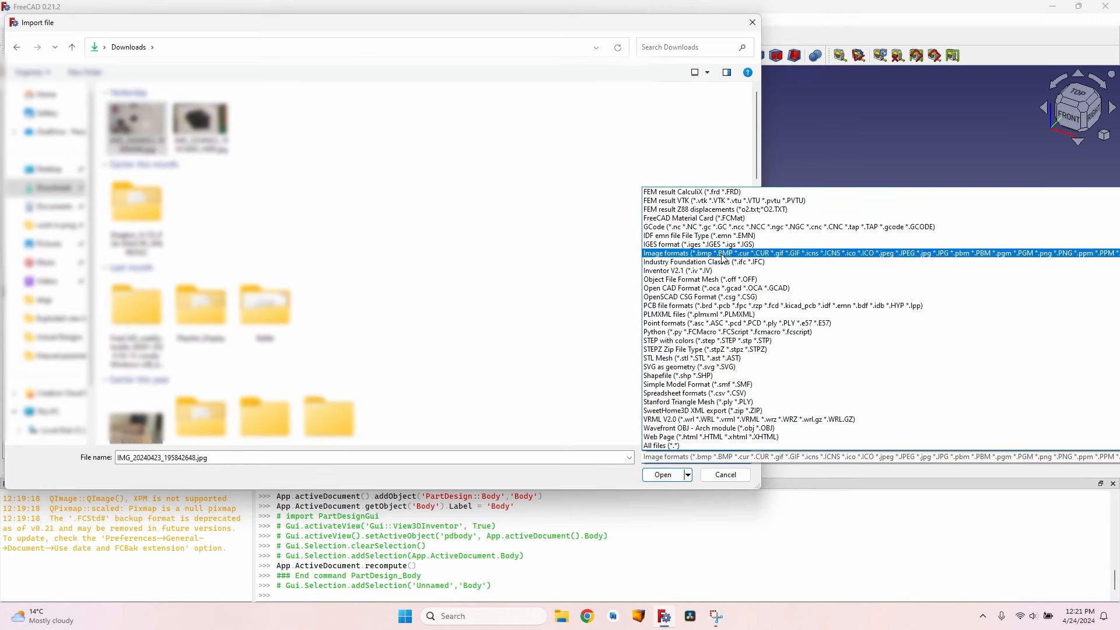
click(689, 254)
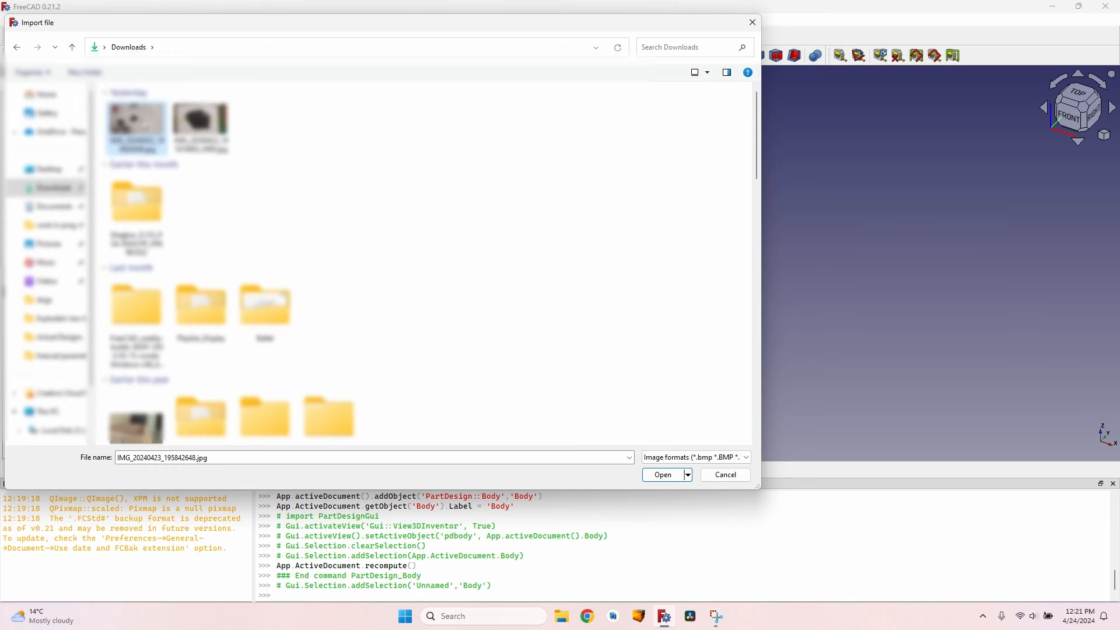
click(667, 475)
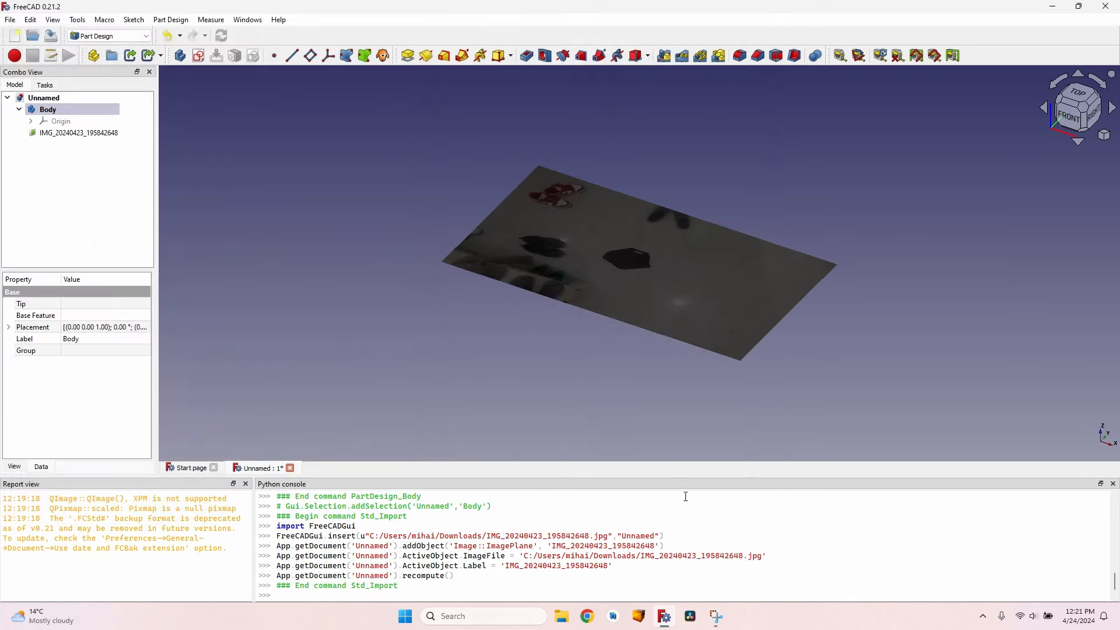
Step: Try the imported photo on the XZ and YZ planes, and set its orientation back to the XY-Plane
click(677, 323)
mouse_move(593, 294)
middle_down()
mouse_move(699, 285)
mouse_move(659, 243)
mouse_move(565, 212)
mouse_move(592, 277)
middle_up()
scroll(591, 277, up, 3)
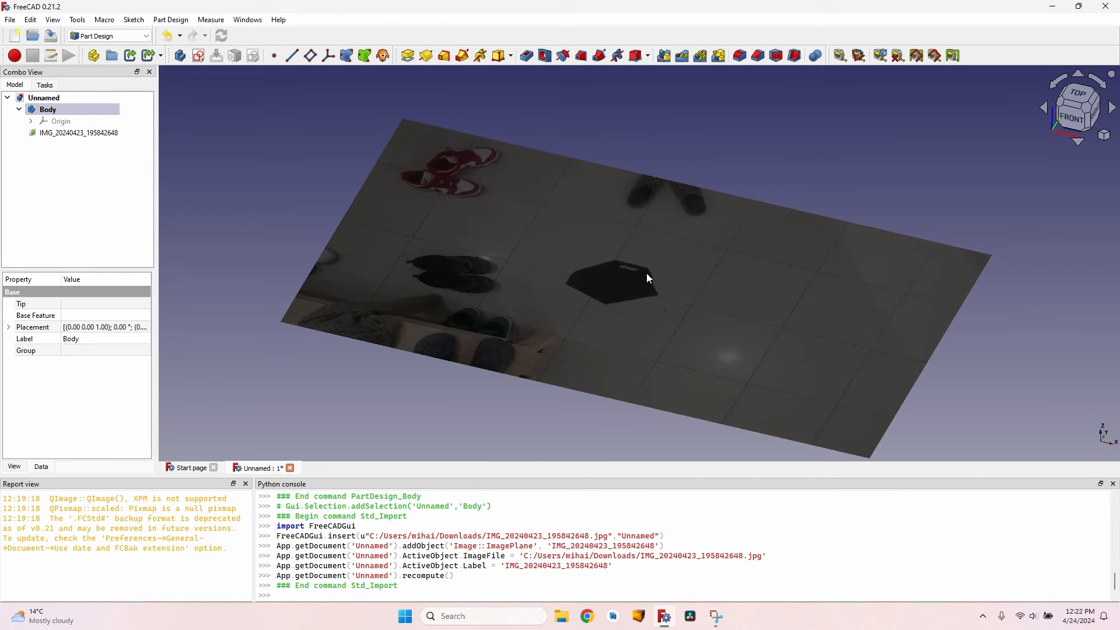
scroll(607, 267, up, 2)
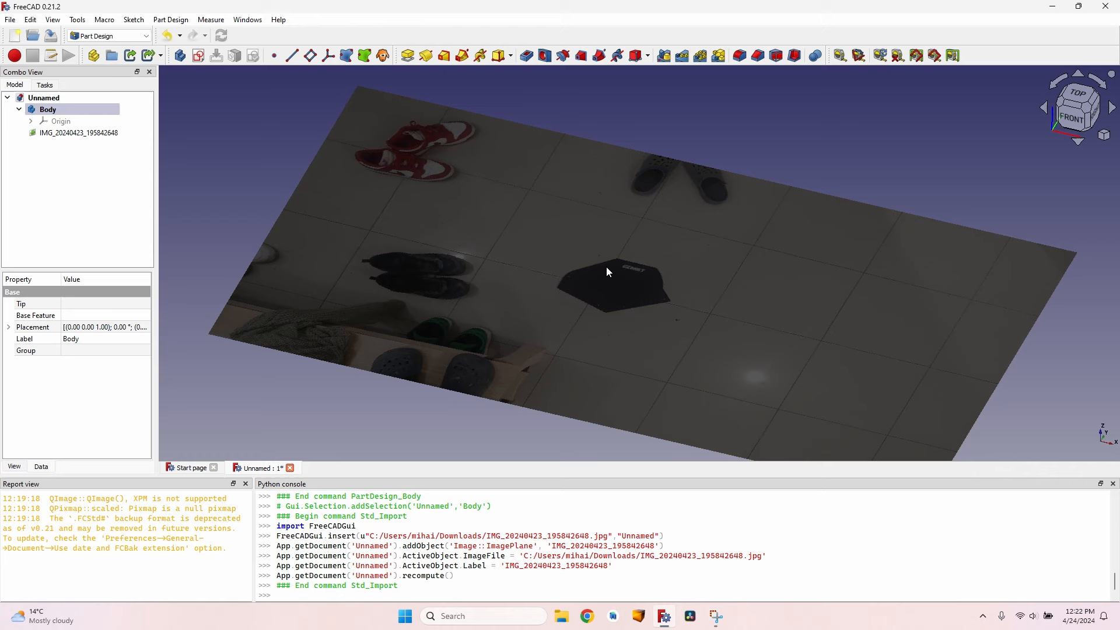
click(63, 140)
double_click(77, 135)
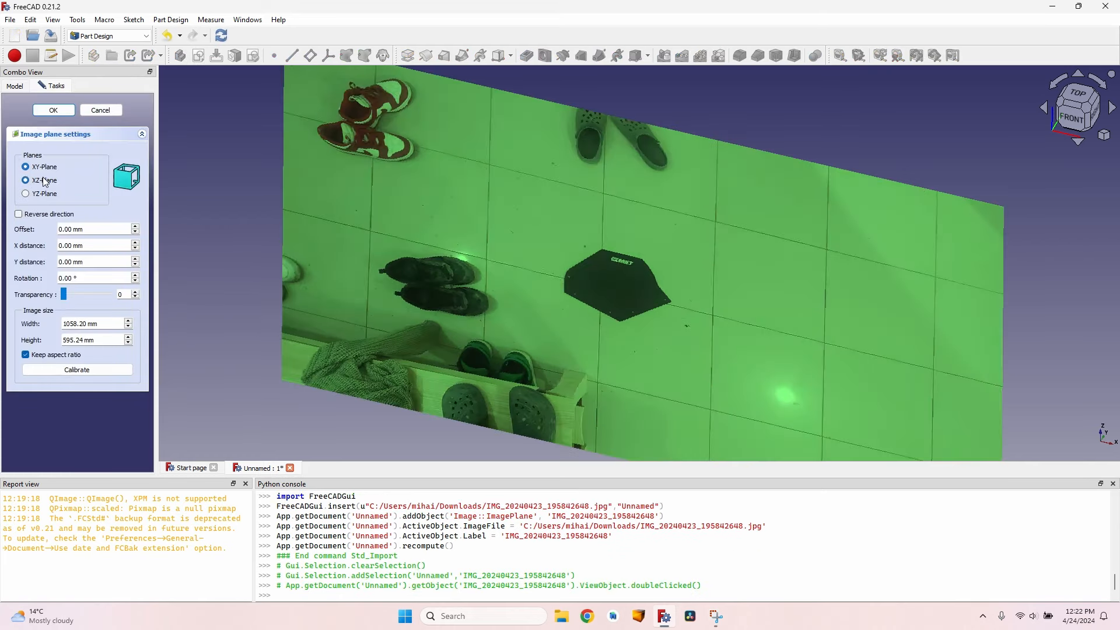
click(40, 195)
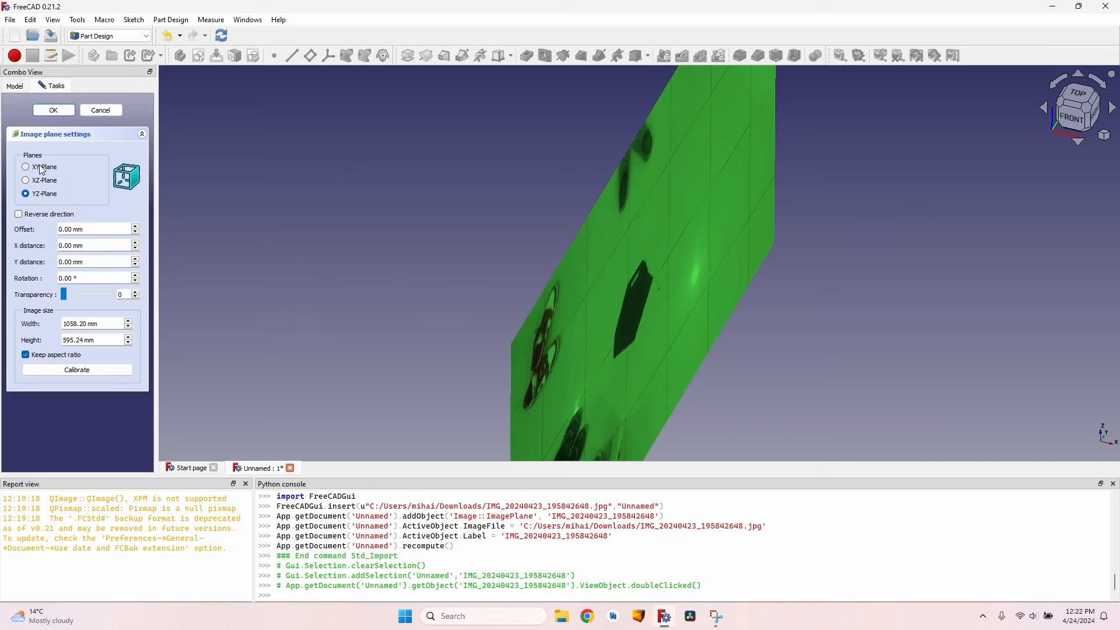
click(42, 168)
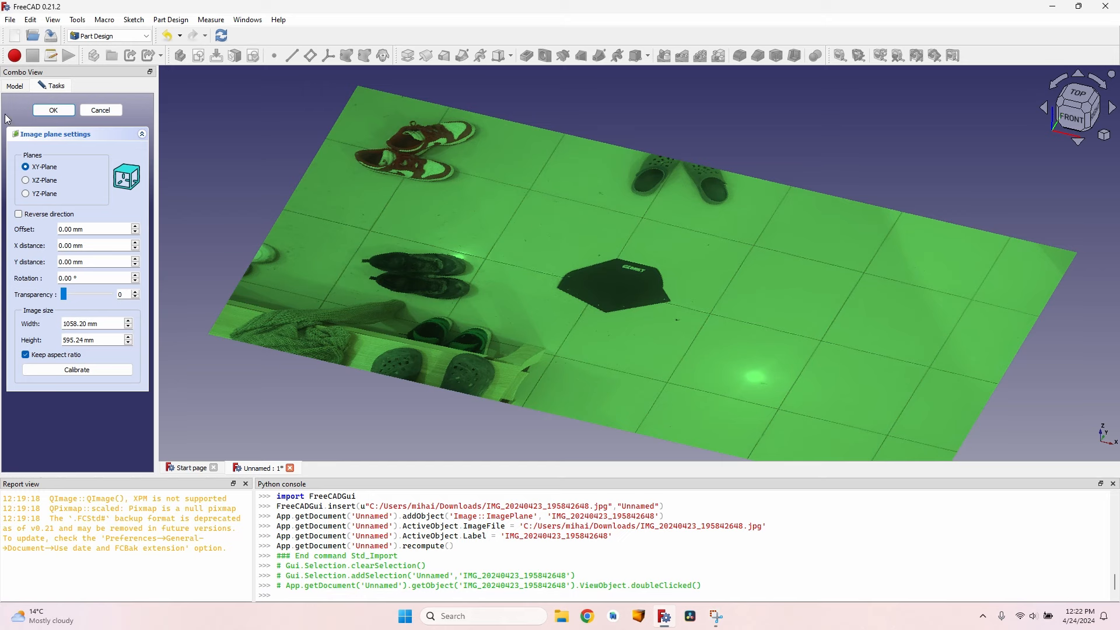
click(54, 110)
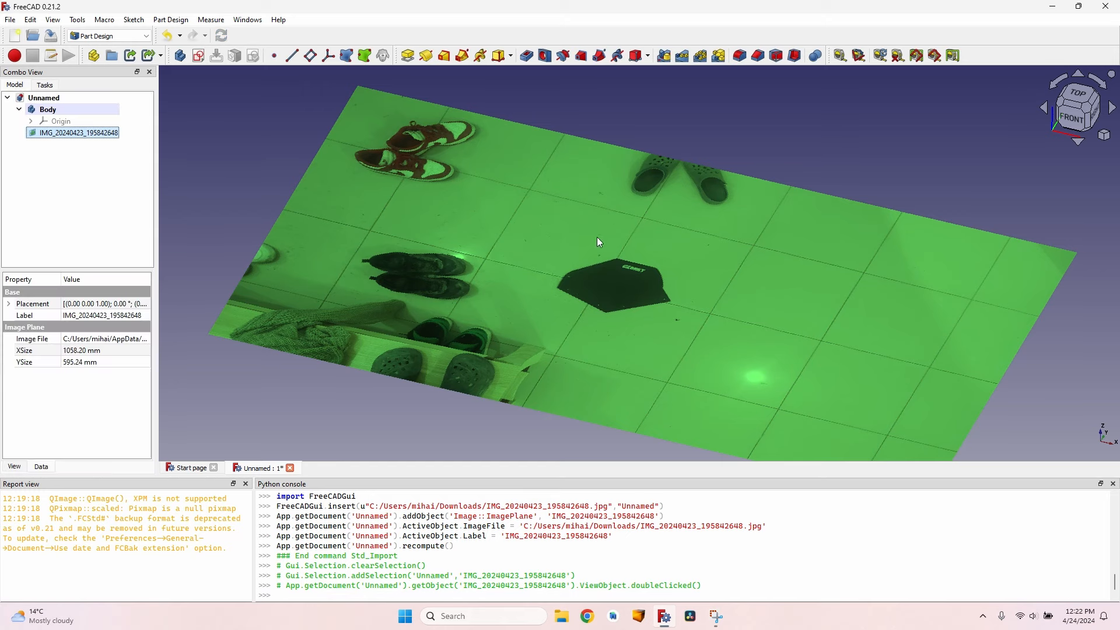
Step: Examine the dark plate's outline and mounting holes in the photo from above
key(2)
scroll(641, 233, up, 5)
middle_drag(669, 213, 606, 211)
scroll(607, 211, up, 2)
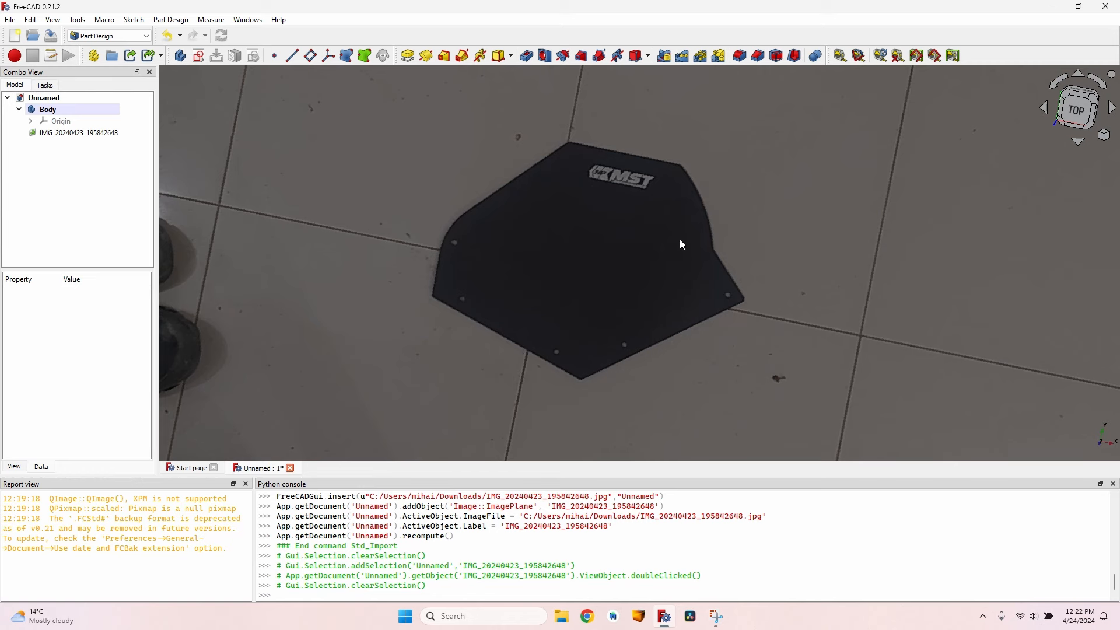
scroll(676, 269, down, 3)
scroll(689, 267, up, 3)
scroll(689, 268, up, 3)
scroll(689, 268, down, 2)
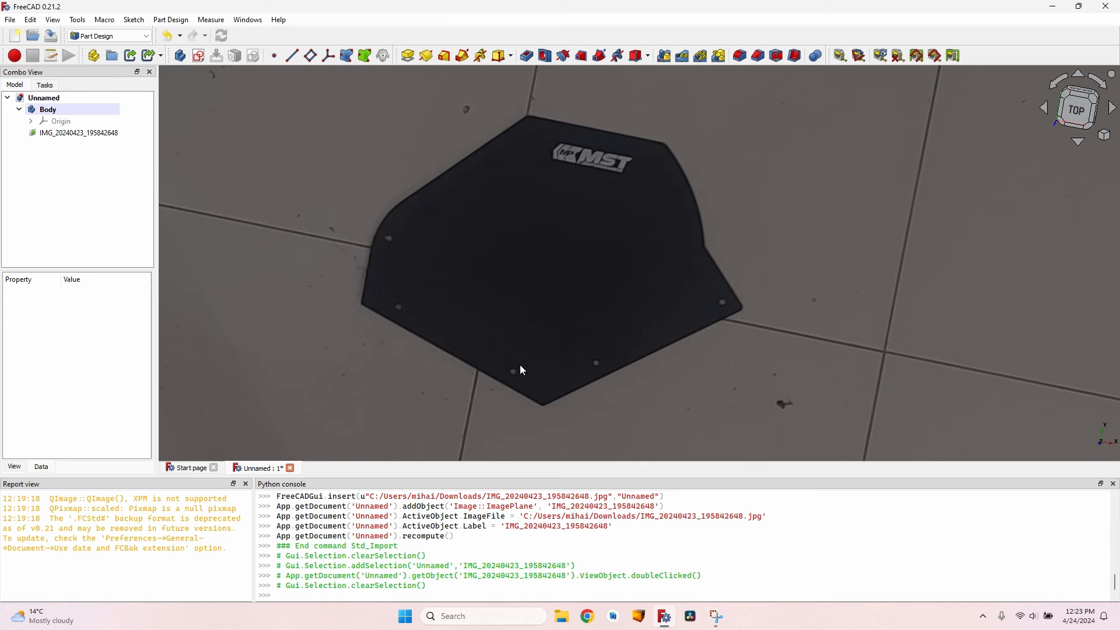
Step: Start calibrating the photo's scale and mark the plate's lower-left straight edge from corner to corner as the reference distance
double_click(84, 136)
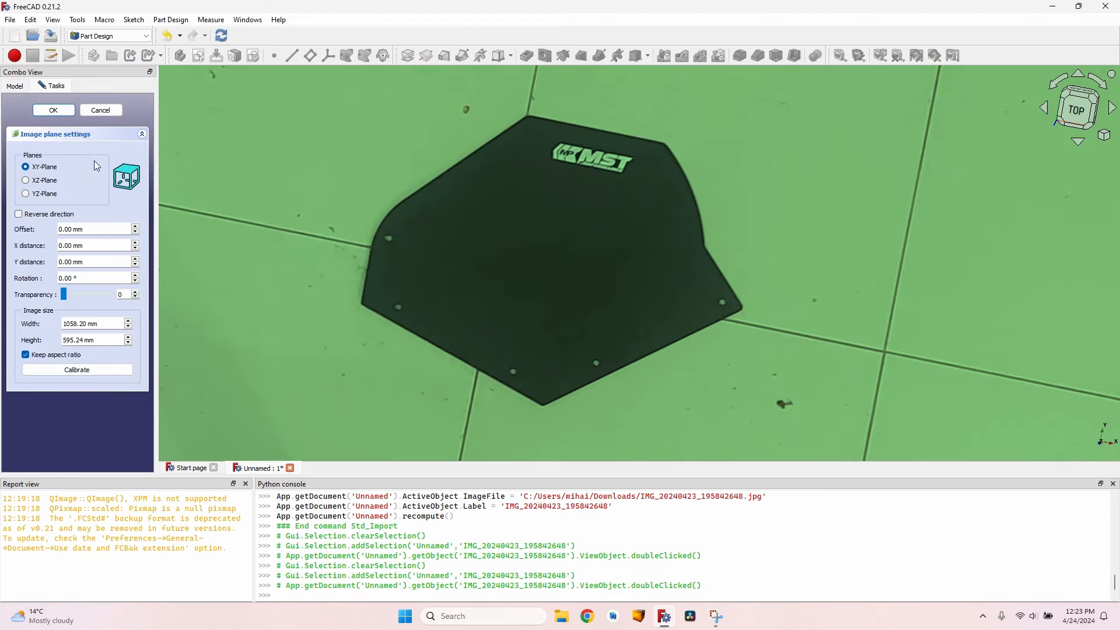
scroll(368, 287, up, 10)
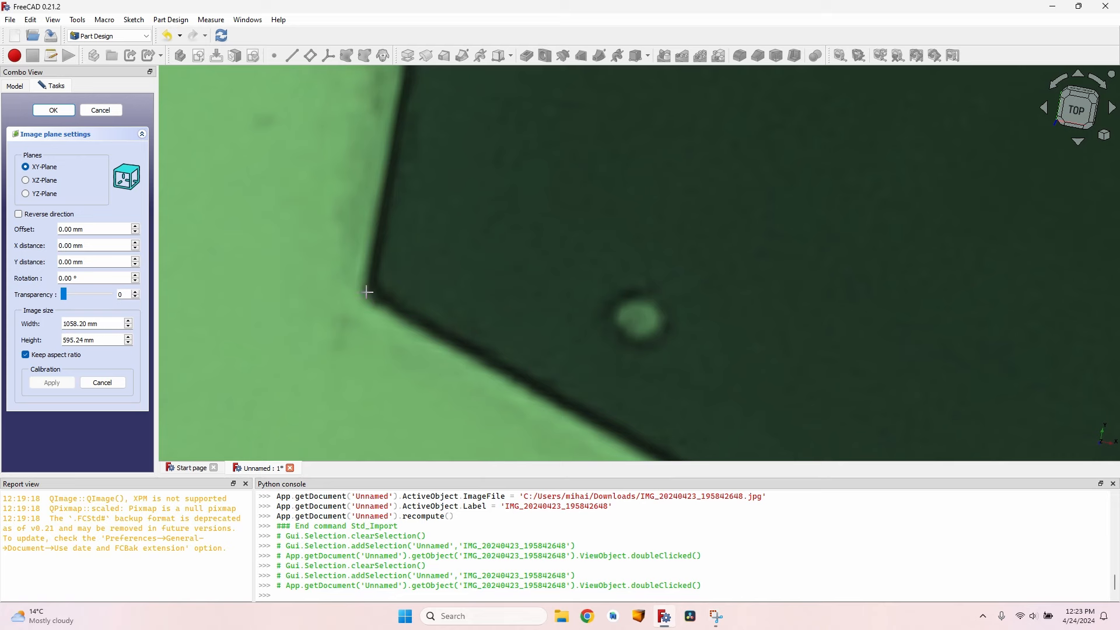
click(366, 292)
scroll(372, 289, down, 14)
scroll(452, 345, up, 6)
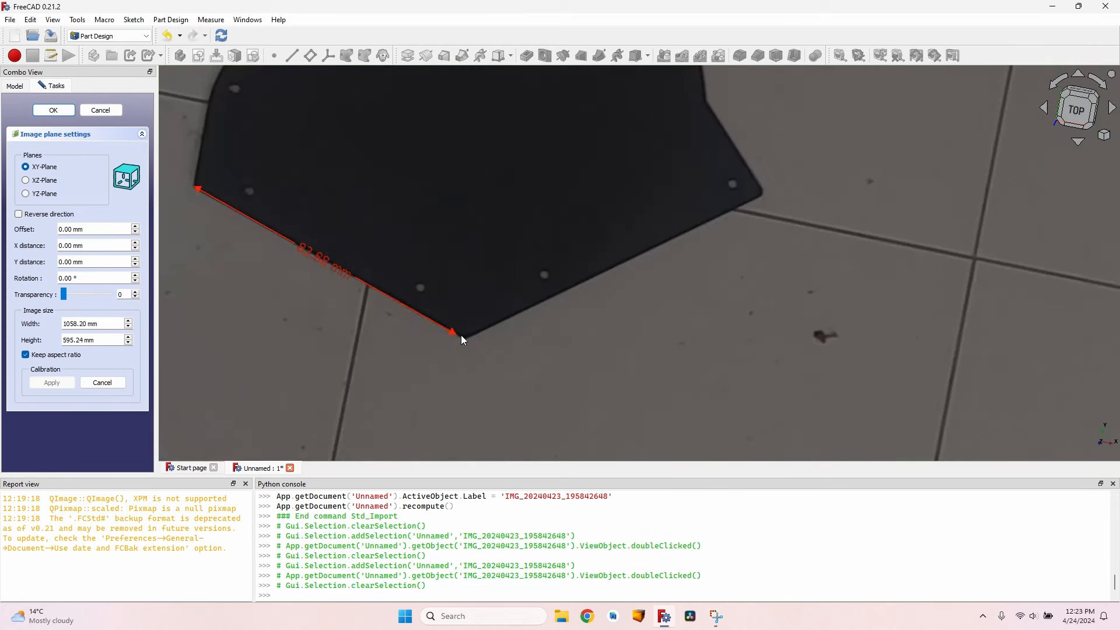
scroll(461, 338, up, 5)
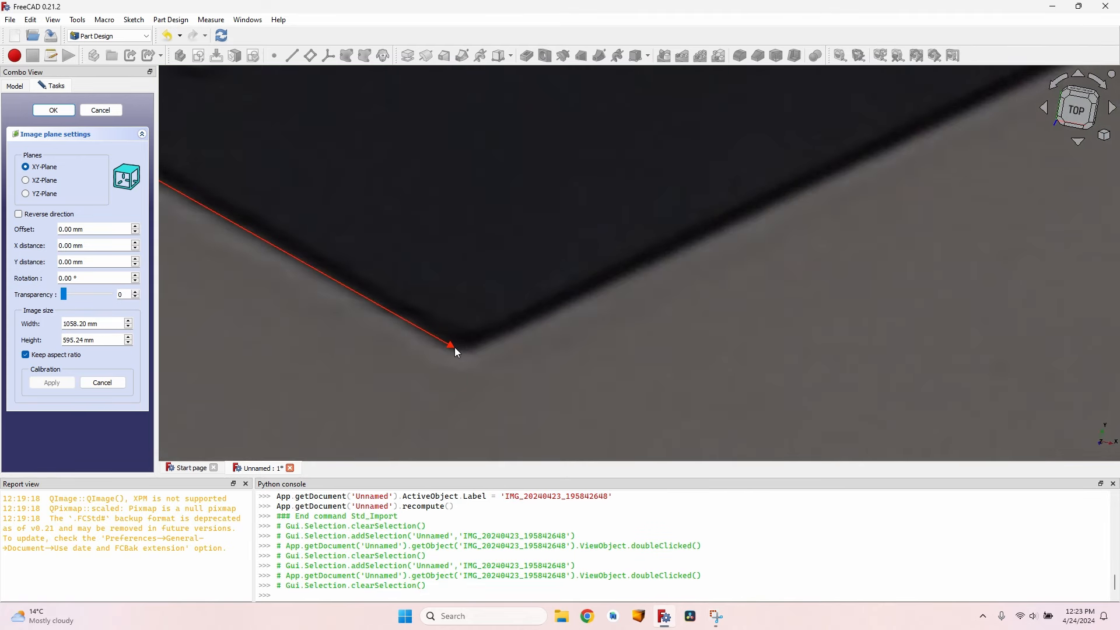
click(454, 348)
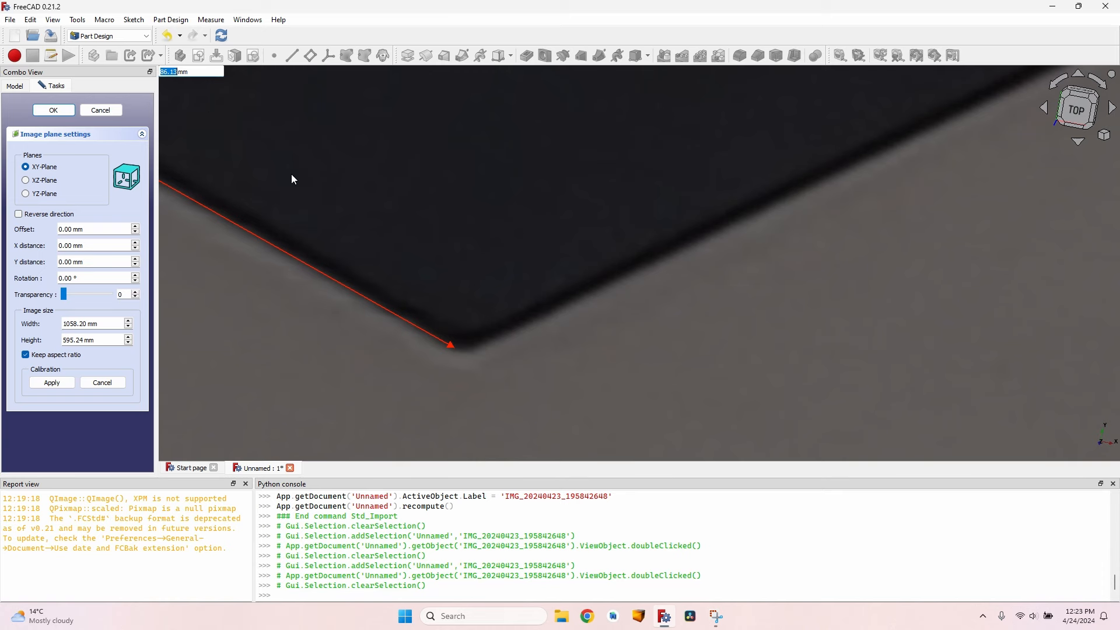
Step: Set the calibration reference length to 210 mm and accept the rescaled image plane
text(210)
key(Return)
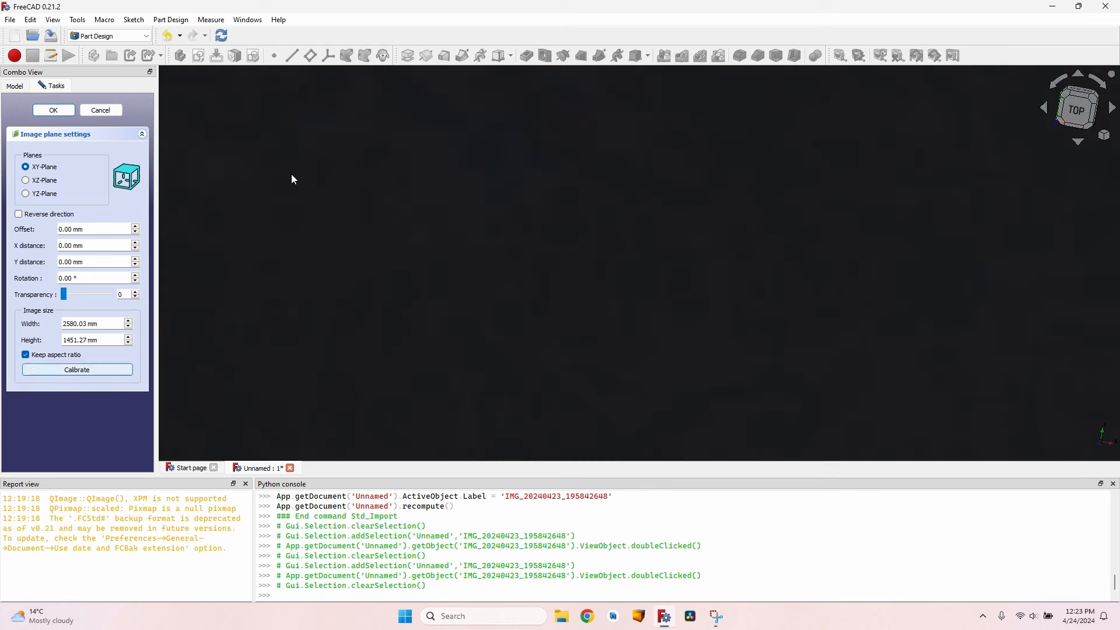
scroll(495, 202, down, 5)
scroll(515, 200, down, 6)
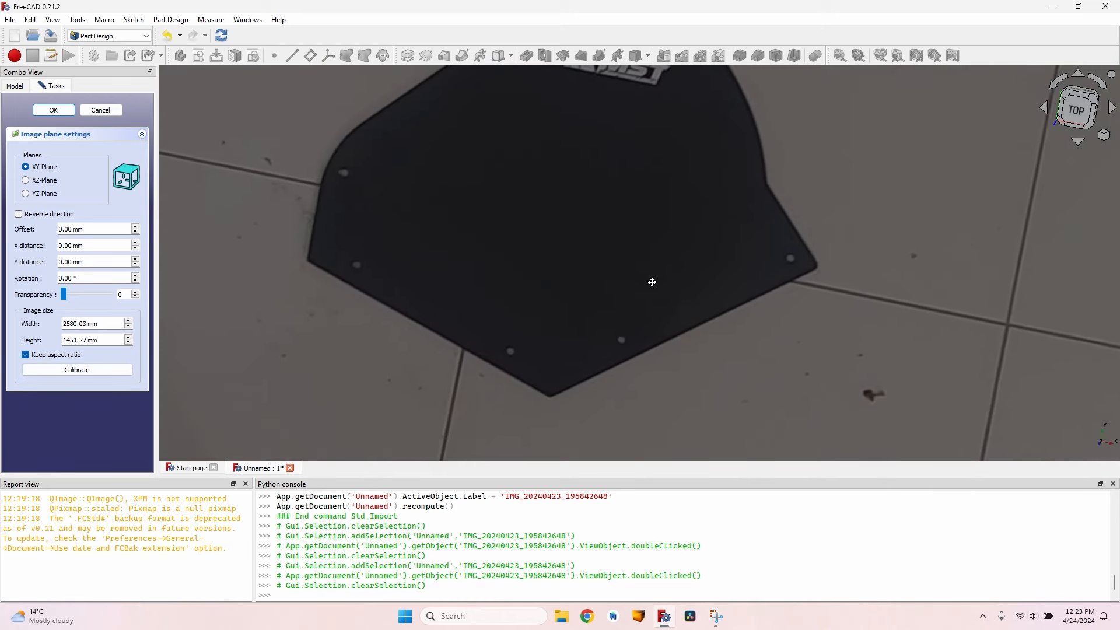
scroll(636, 257, down, 1)
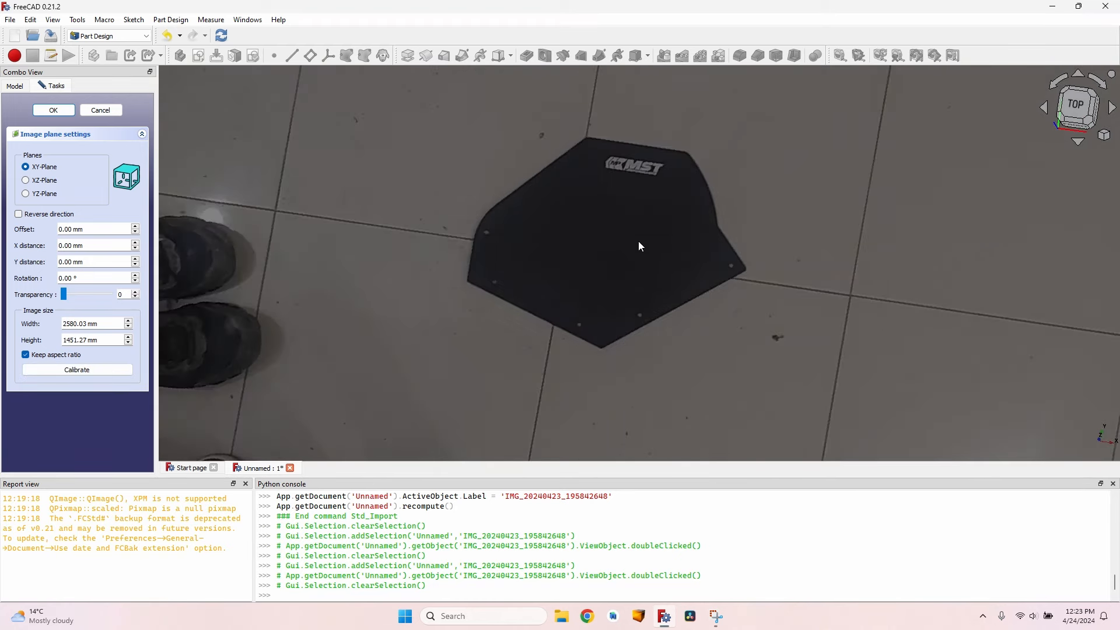
scroll(638, 244, up, 3)
click(55, 111)
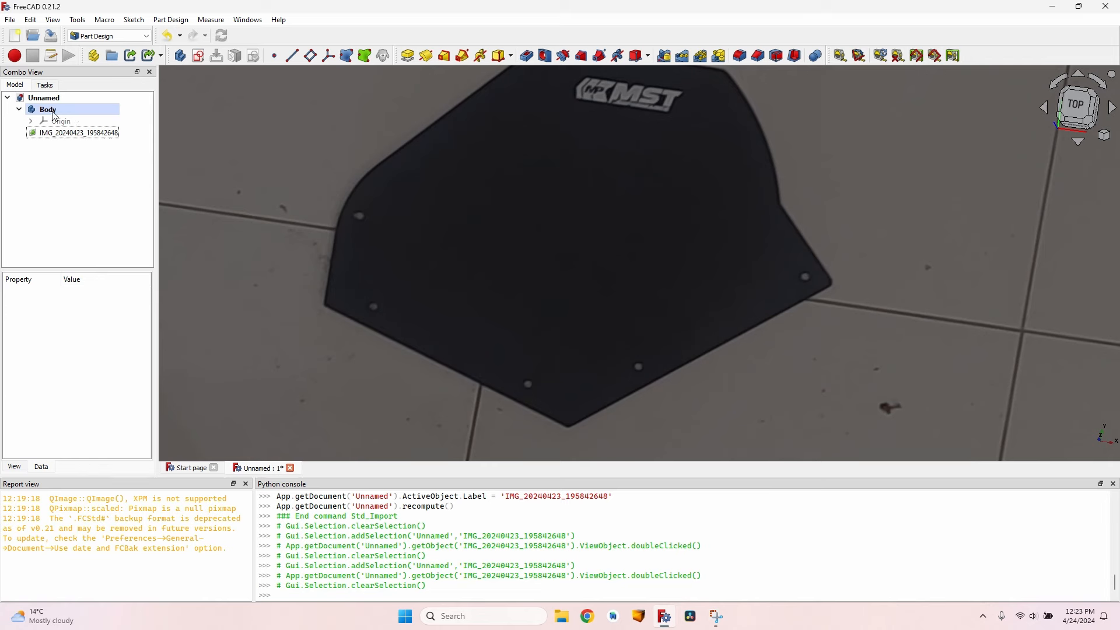
Step: Create a new sketch in the body on the XY-plane
click(199, 57)
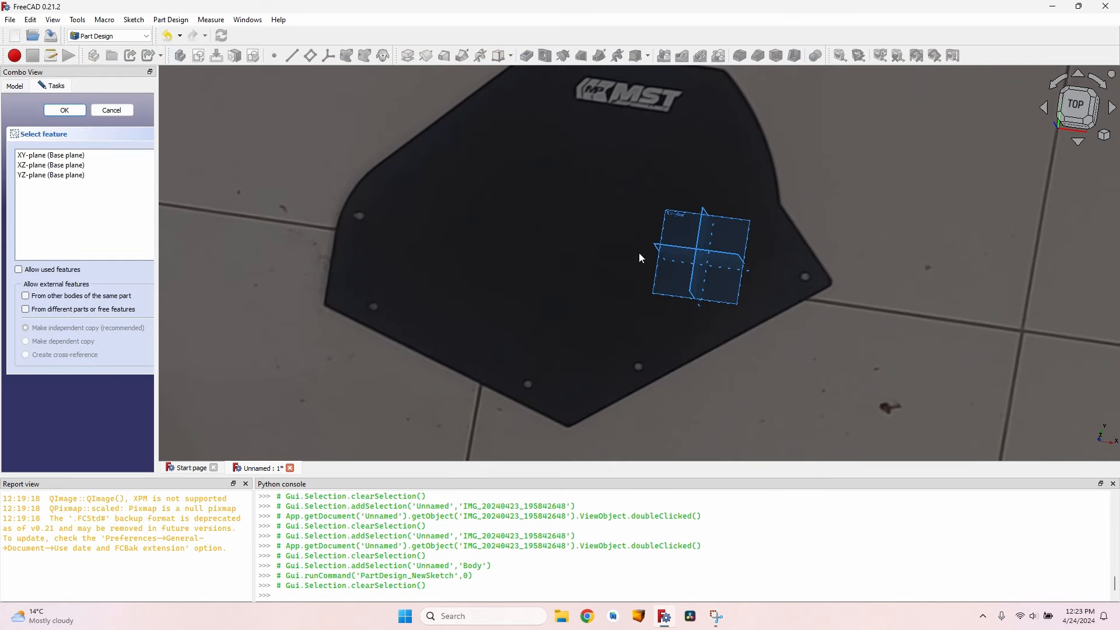
scroll(642, 257, up, 2)
click(672, 216)
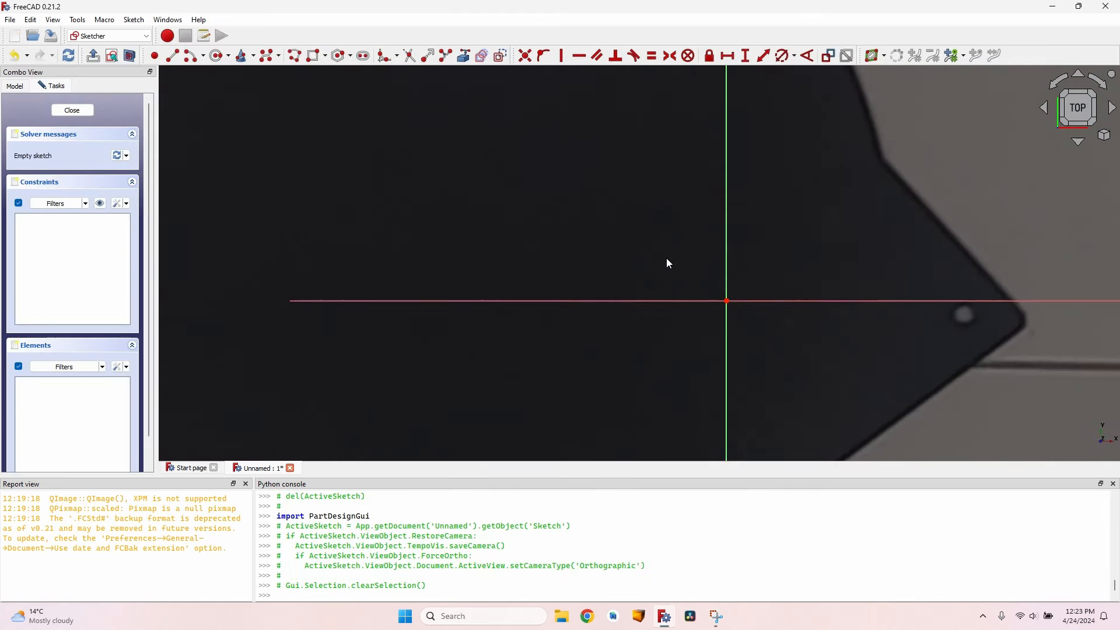
Step: Trace the plate's lower-left, lower-right and short right edges with three straight lines, overrunning the bottom and right corners so the lines cross
scroll(668, 260, down, 5)
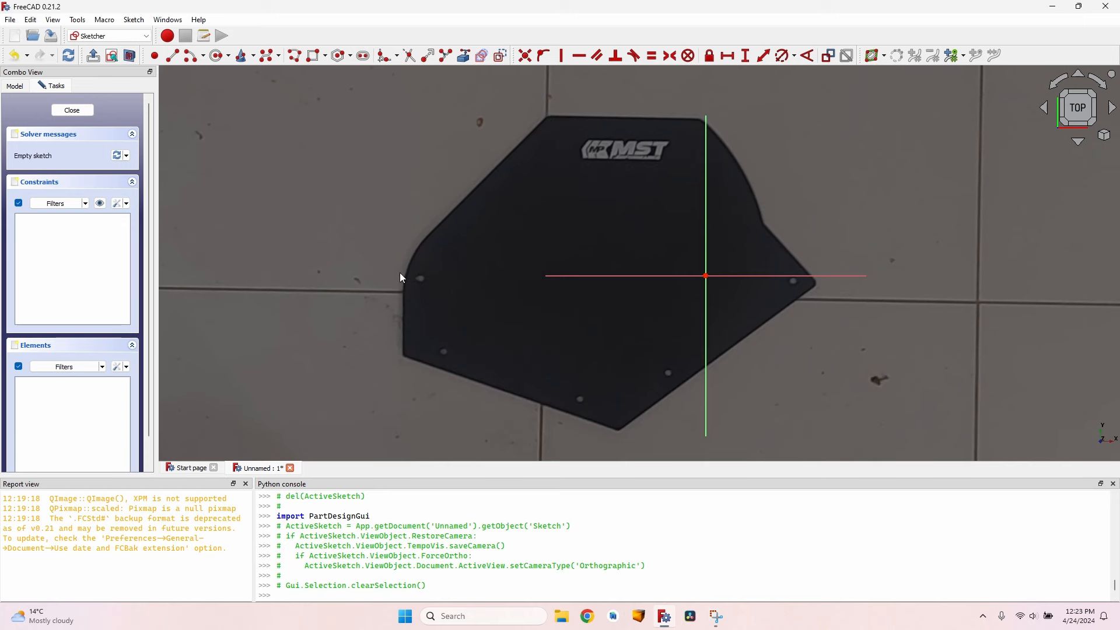
middle_drag(653, 142, 658, 134)
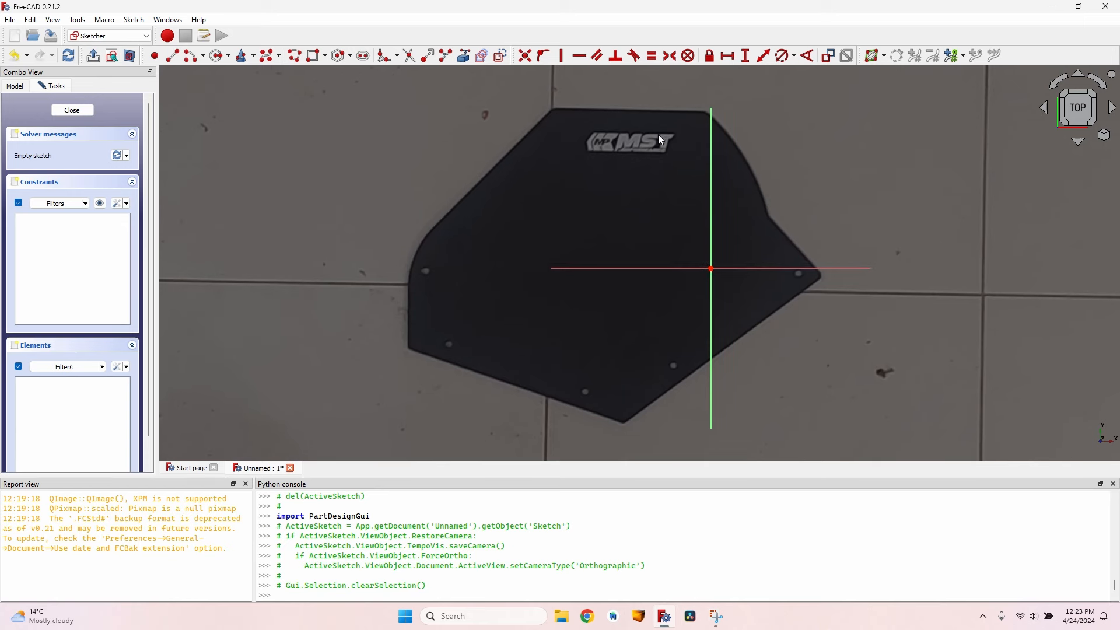
click(172, 56)
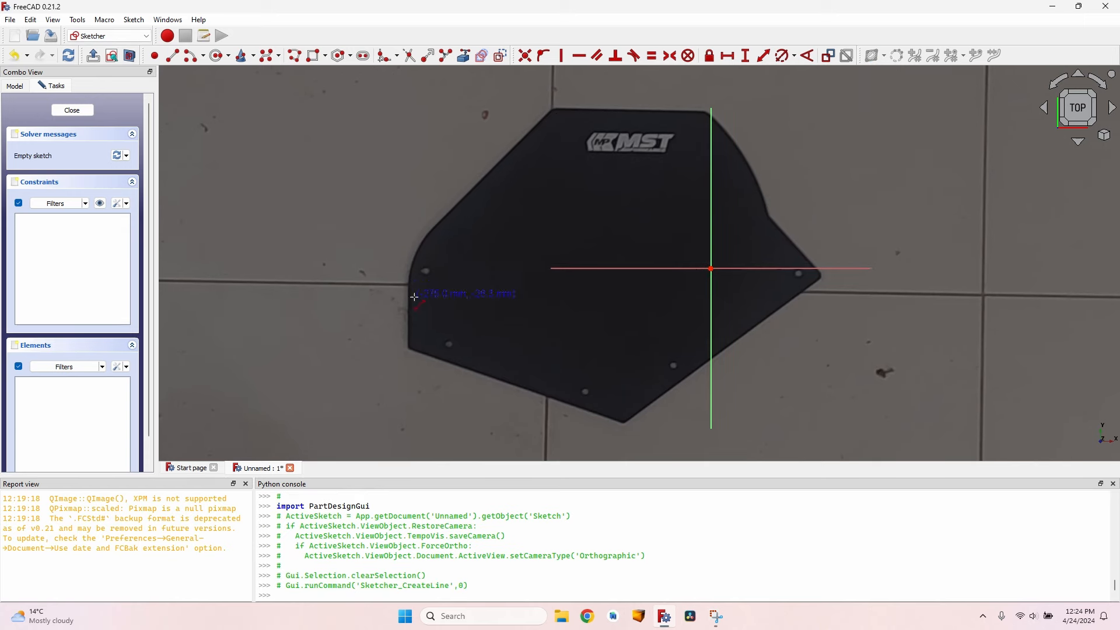
click(408, 349)
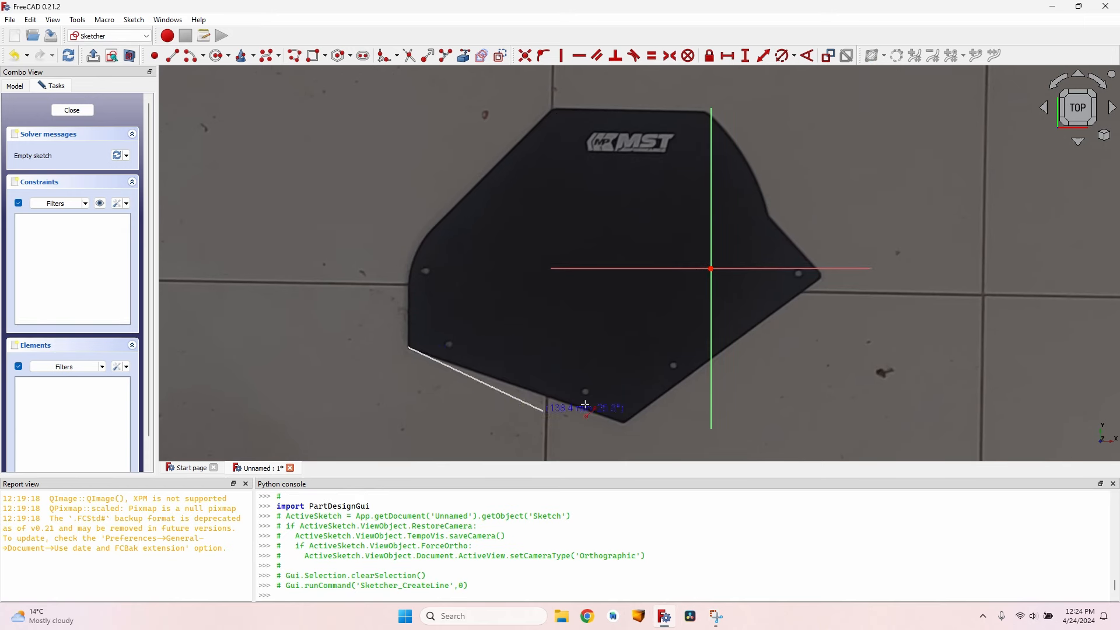
click(642, 431)
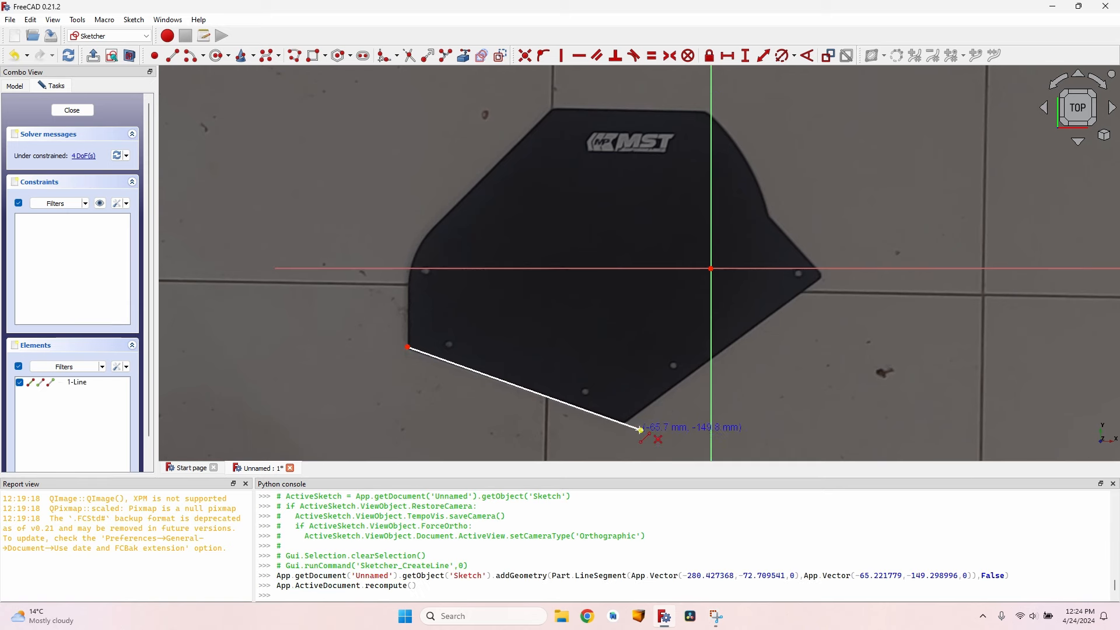
click(610, 436)
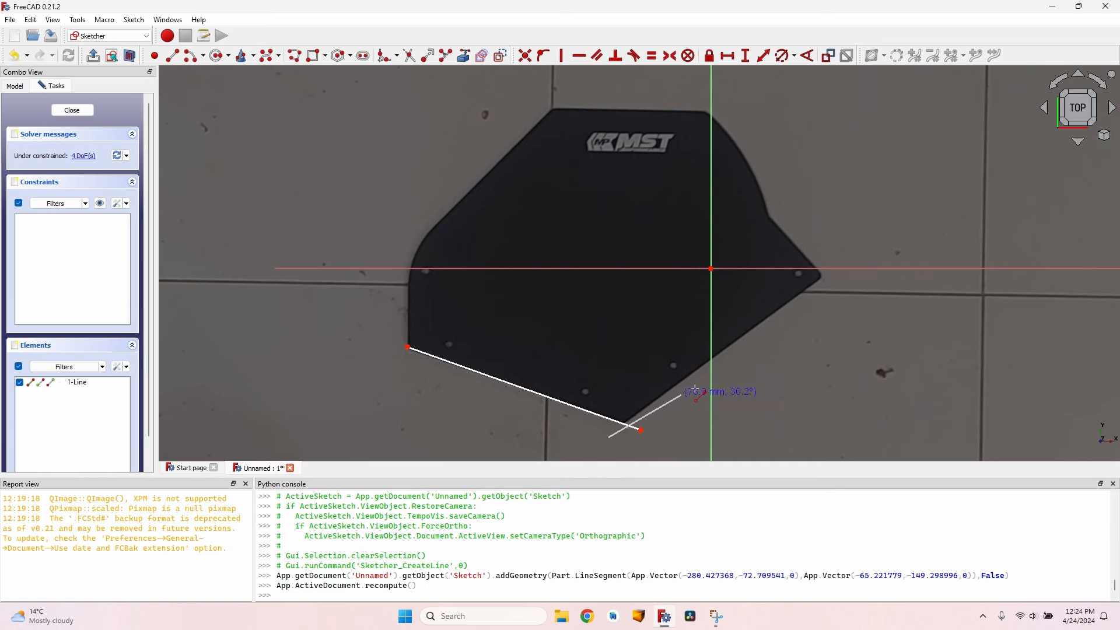
click(842, 263)
click(849, 302)
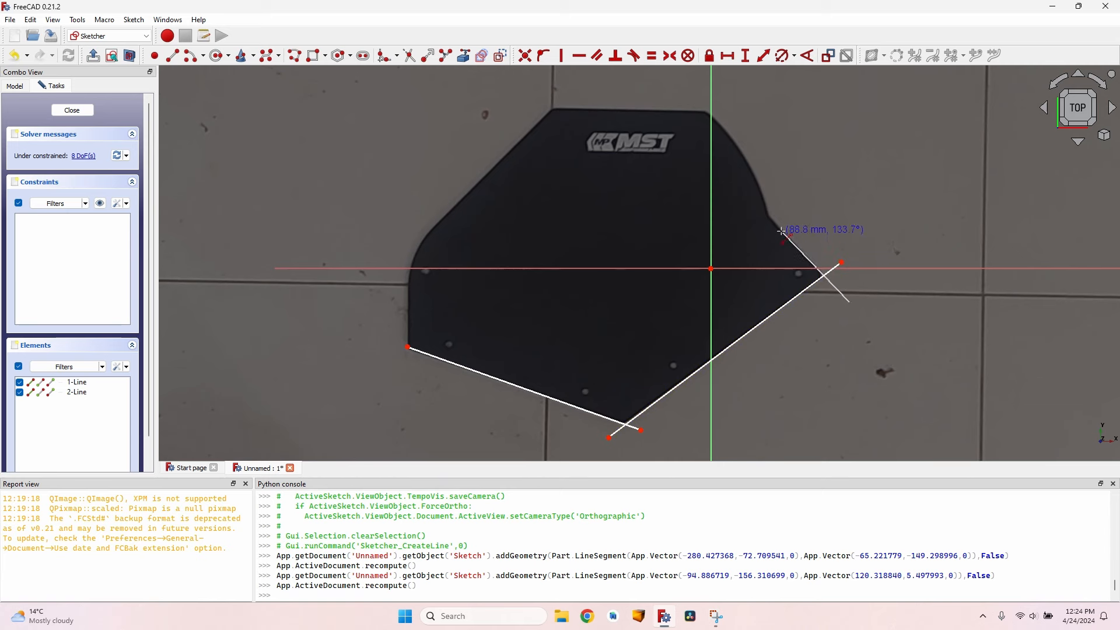
click(760, 205)
Step: Draw a horizontal line about 227 mm long along the plate's top edge and a slanted line crossing it along the upper-left edge
click(522, 108)
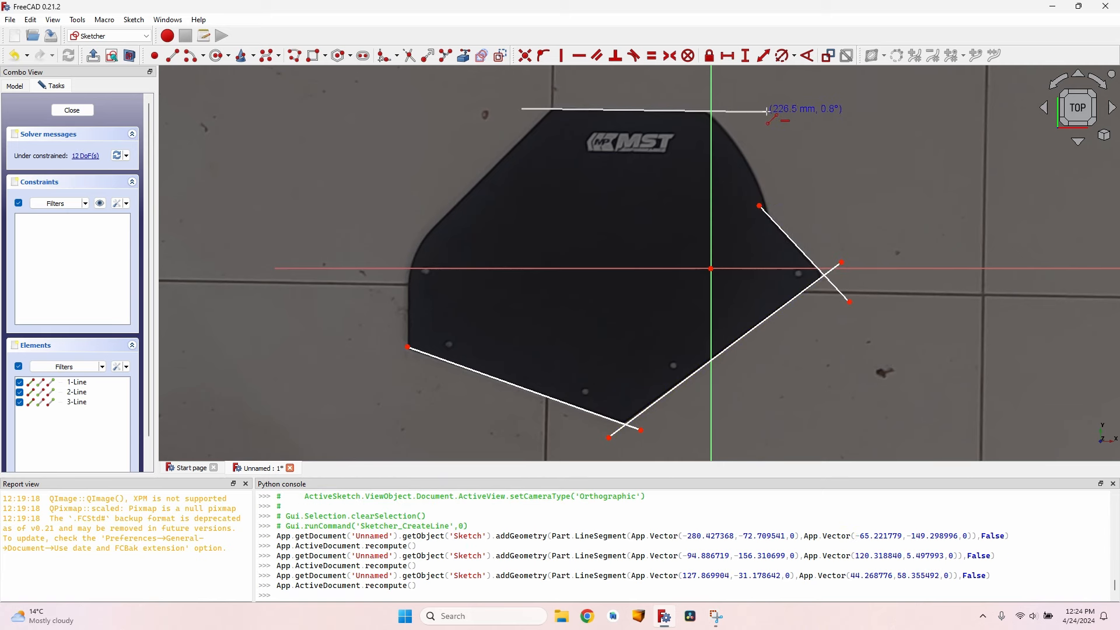
click(768, 109)
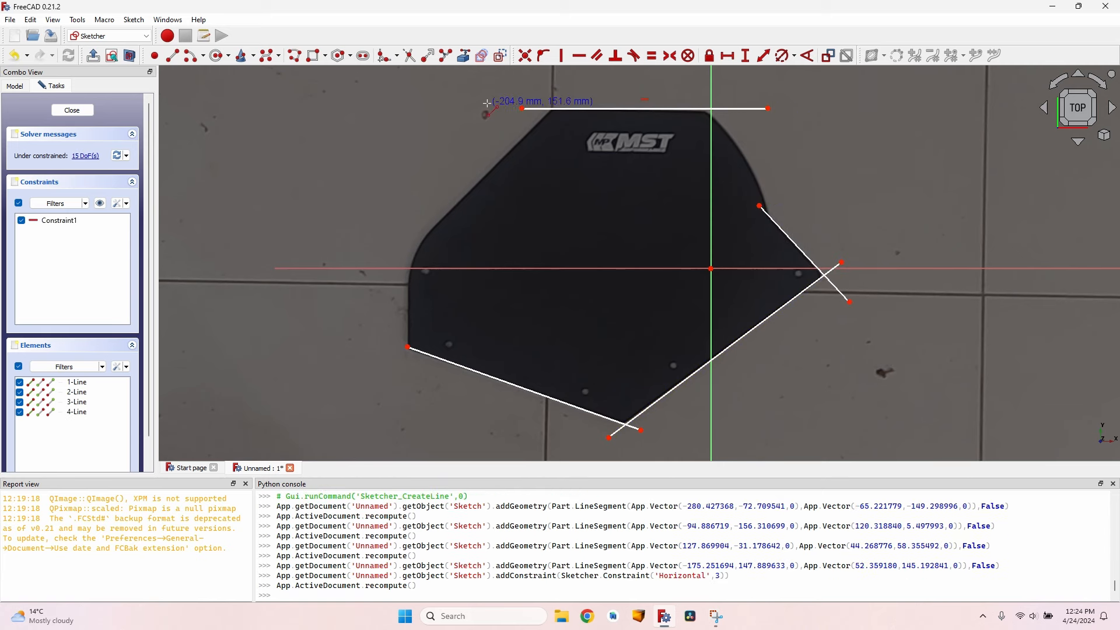
click(576, 91)
click(392, 263)
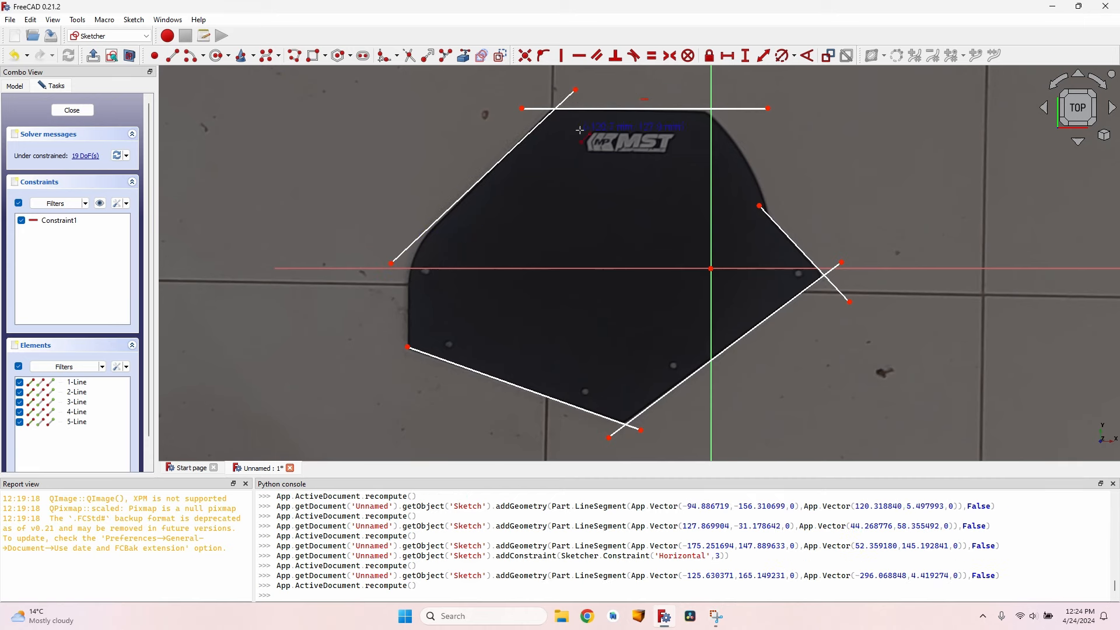
Step: Extend the lower-left edge line beyond the plate's left corner and draw a vertical line along the left edge crossing it
scroll(396, 288, up, 3)
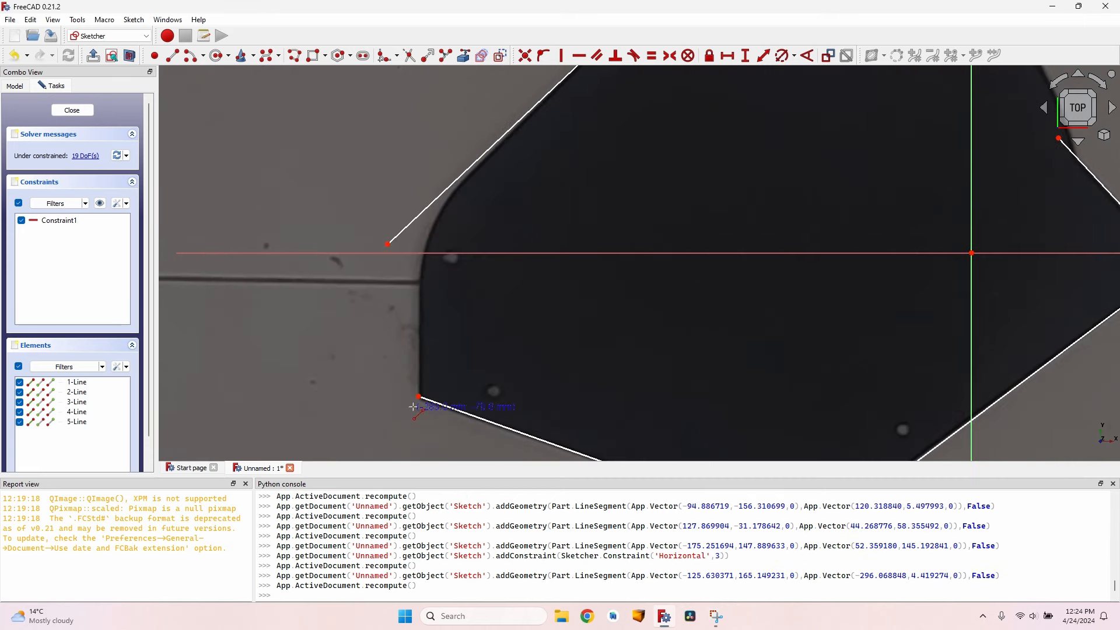
drag(414, 407, 387, 395)
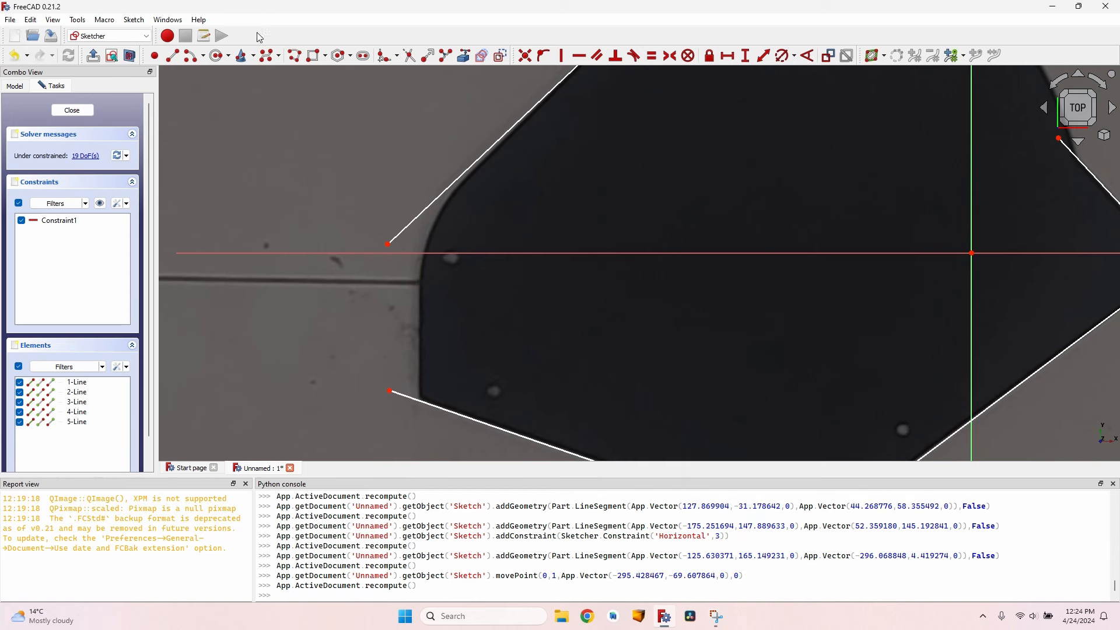
click(173, 56)
click(419, 447)
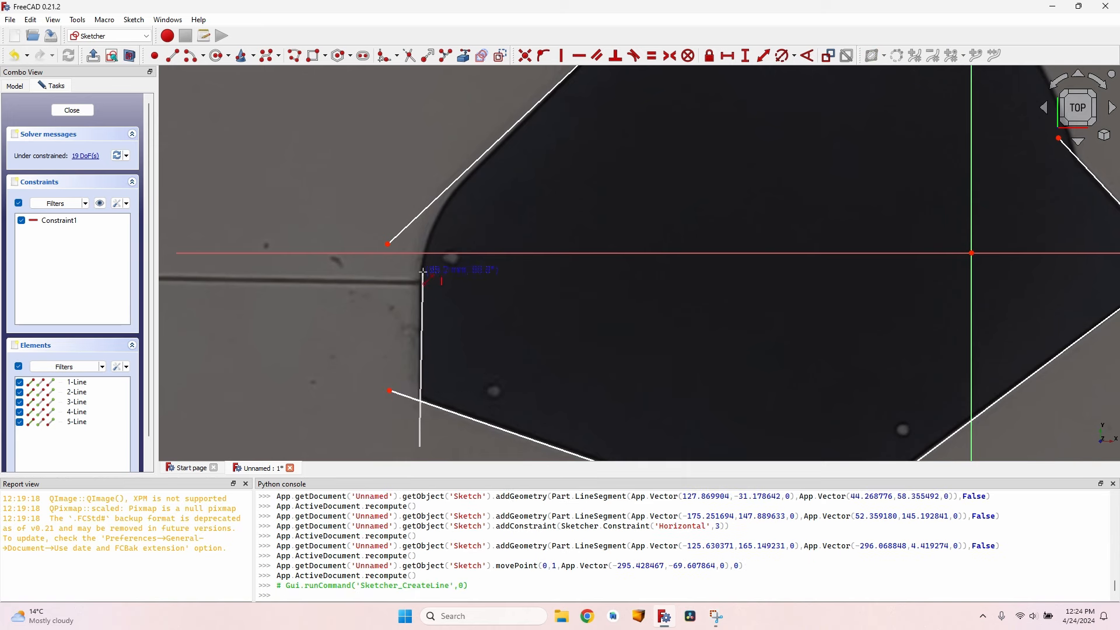
click(415, 164)
Step: Trace the curved upper-right edge with an arc by end points and rim point, about 167 mm in radius
scroll(537, 320, down, 5)
scroll(652, 247, up, 3)
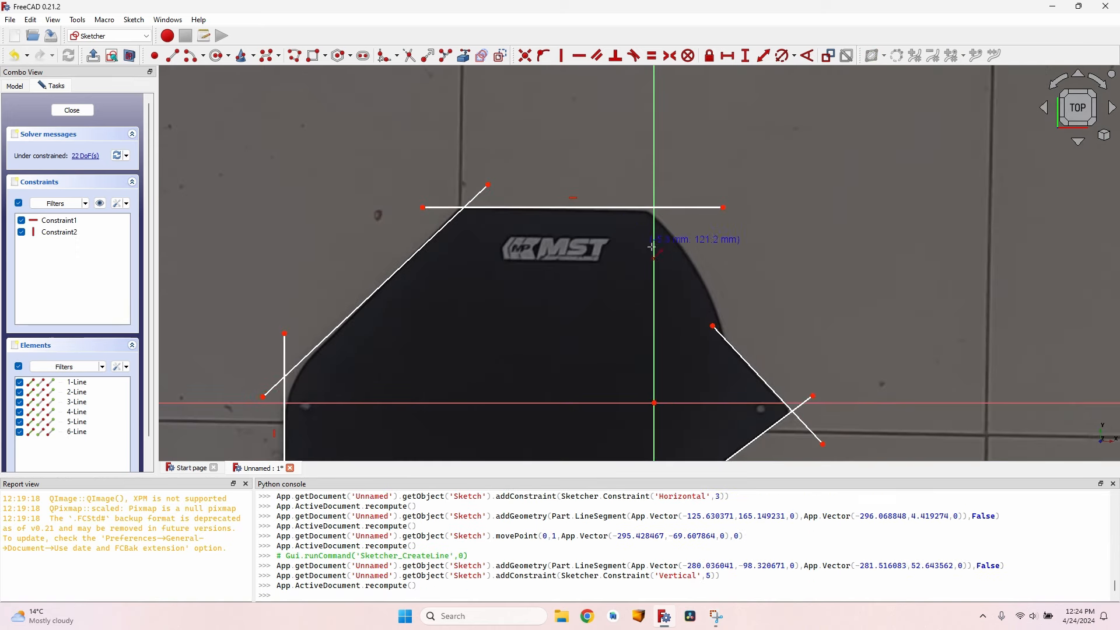
scroll(722, 287, up, 2)
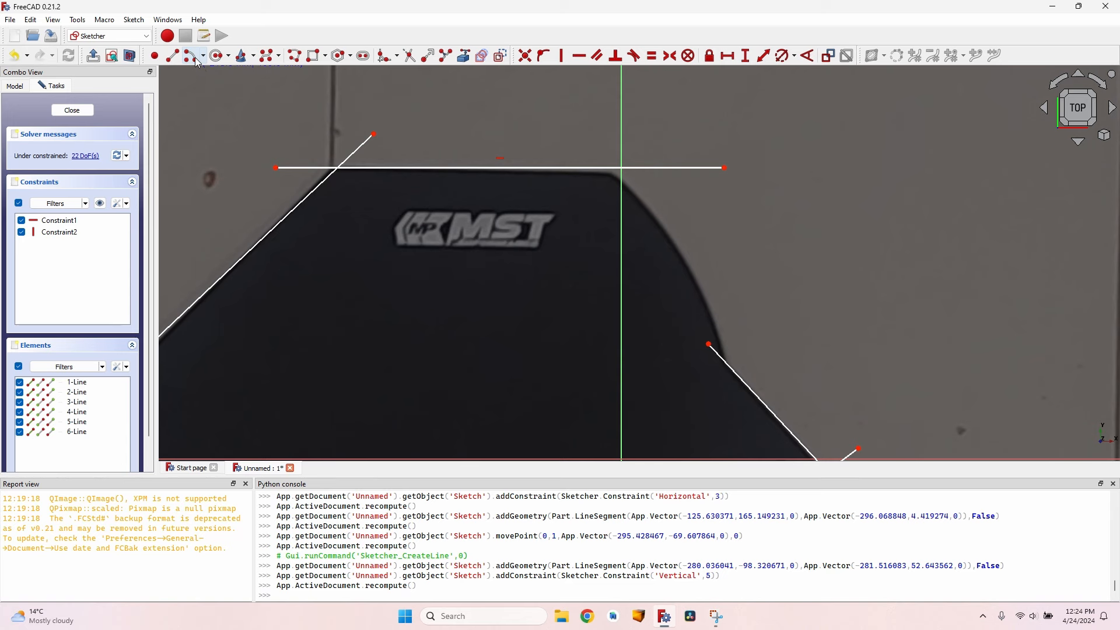
click(204, 57)
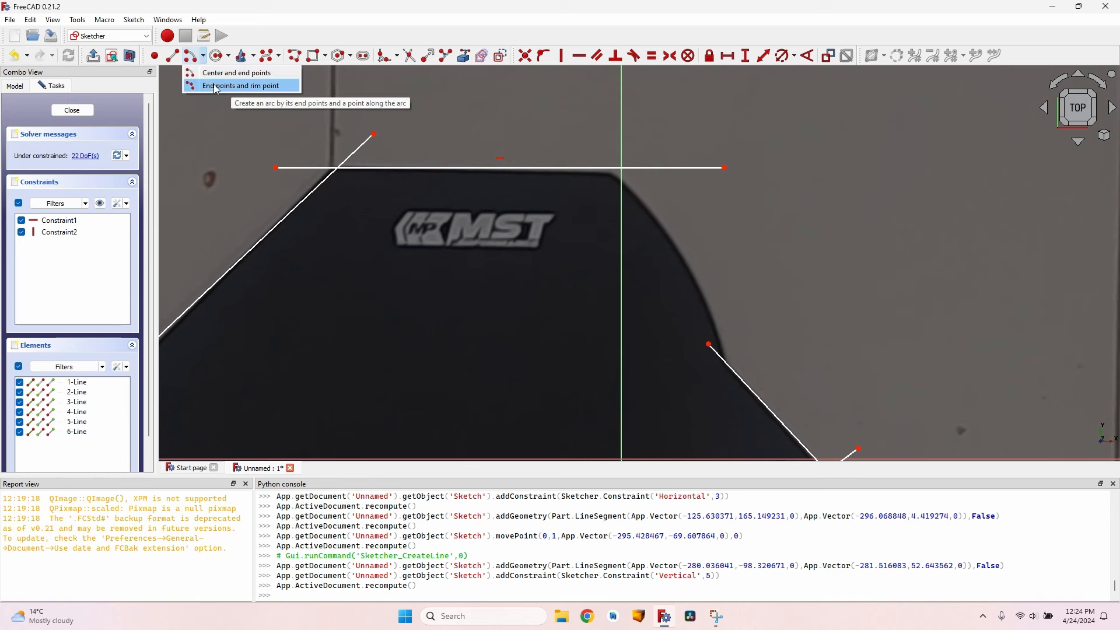
click(216, 88)
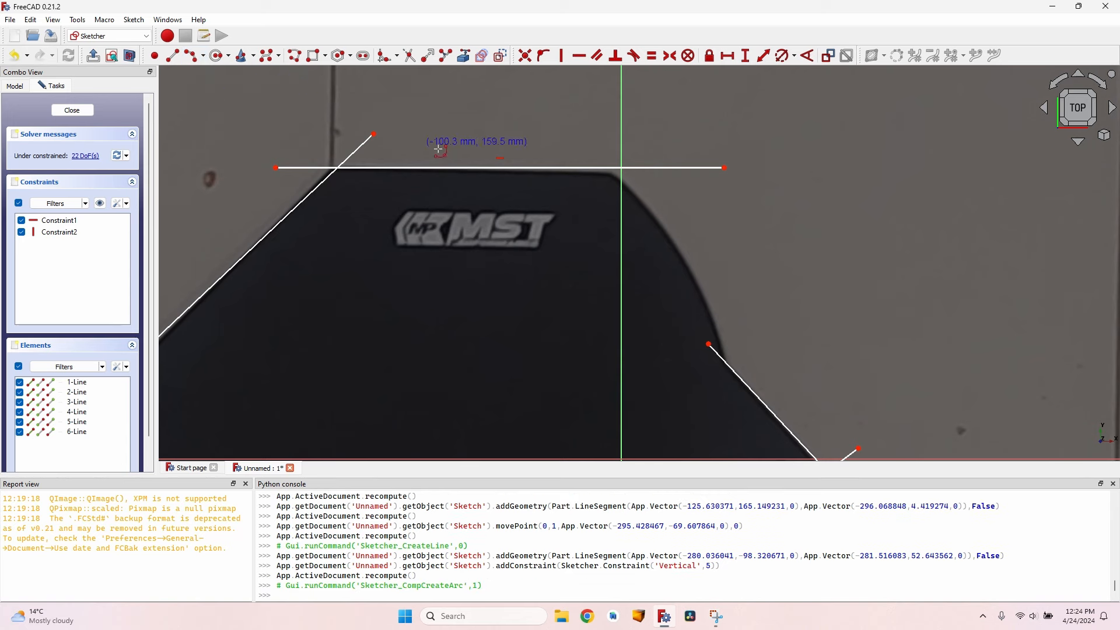
scroll(589, 153, up, 5)
click(649, 213)
scroll(651, 214, down, 4)
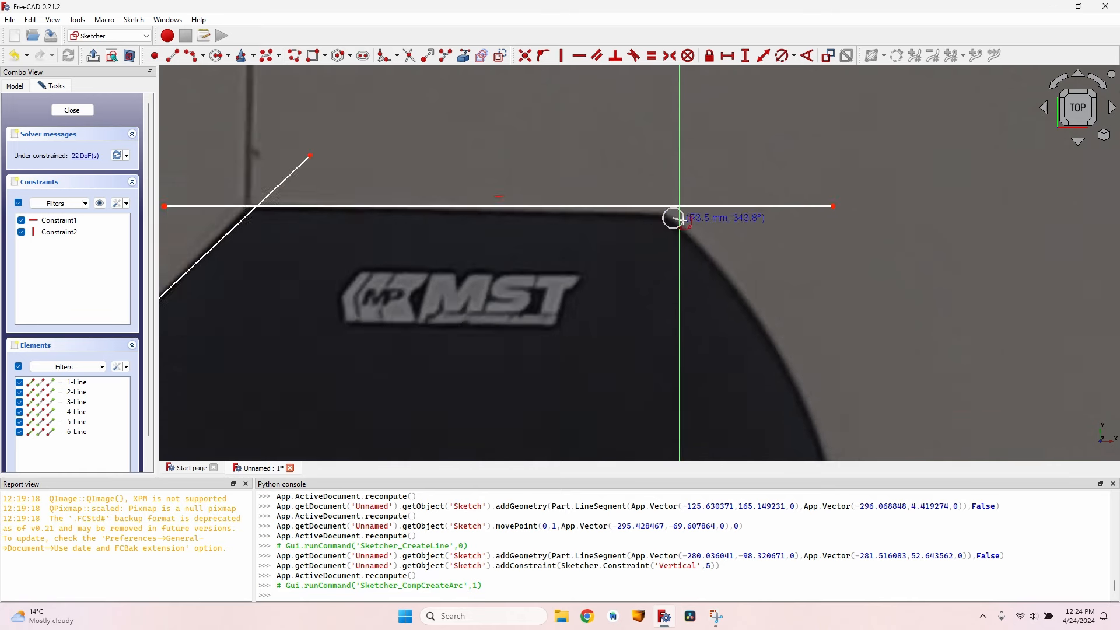
scroll(706, 287, up, 6)
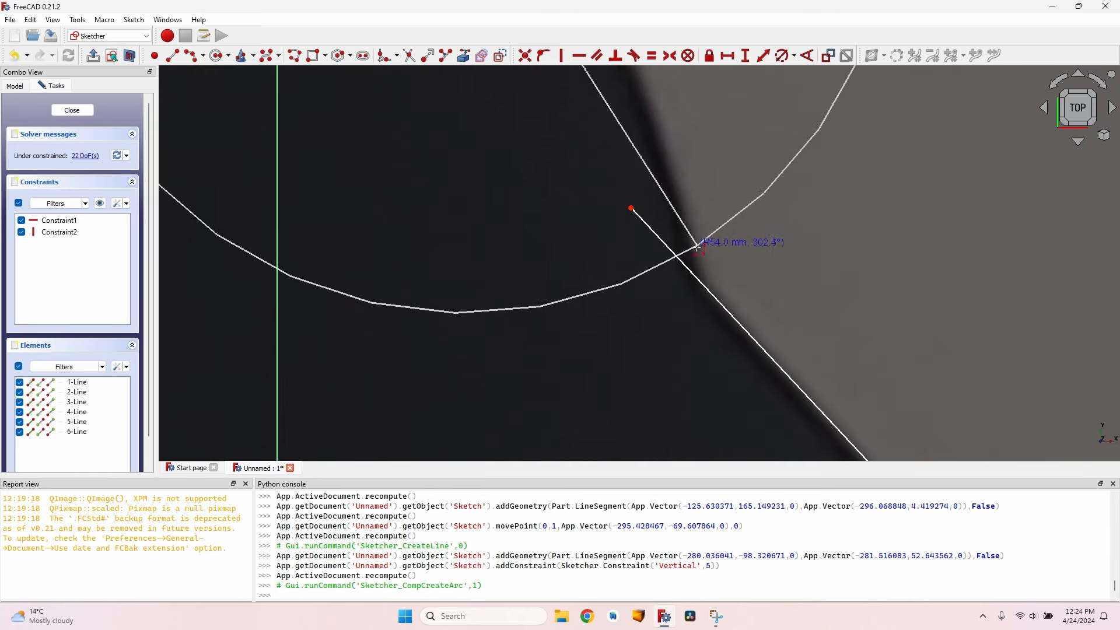
click(705, 295)
scroll(704, 295, down, 5)
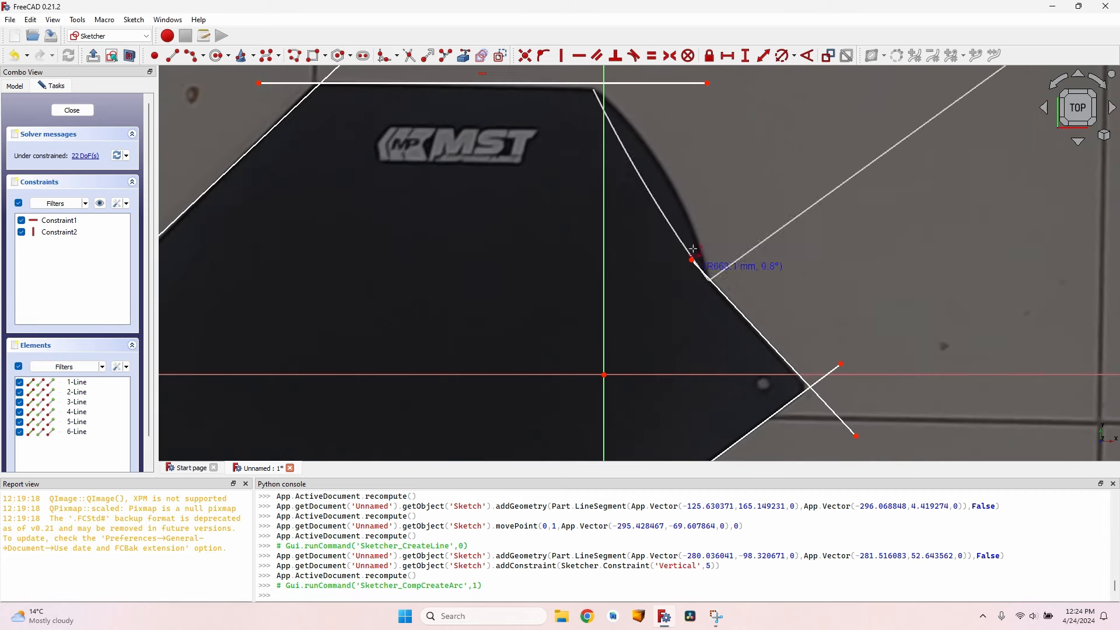
scroll(668, 167, up, 4)
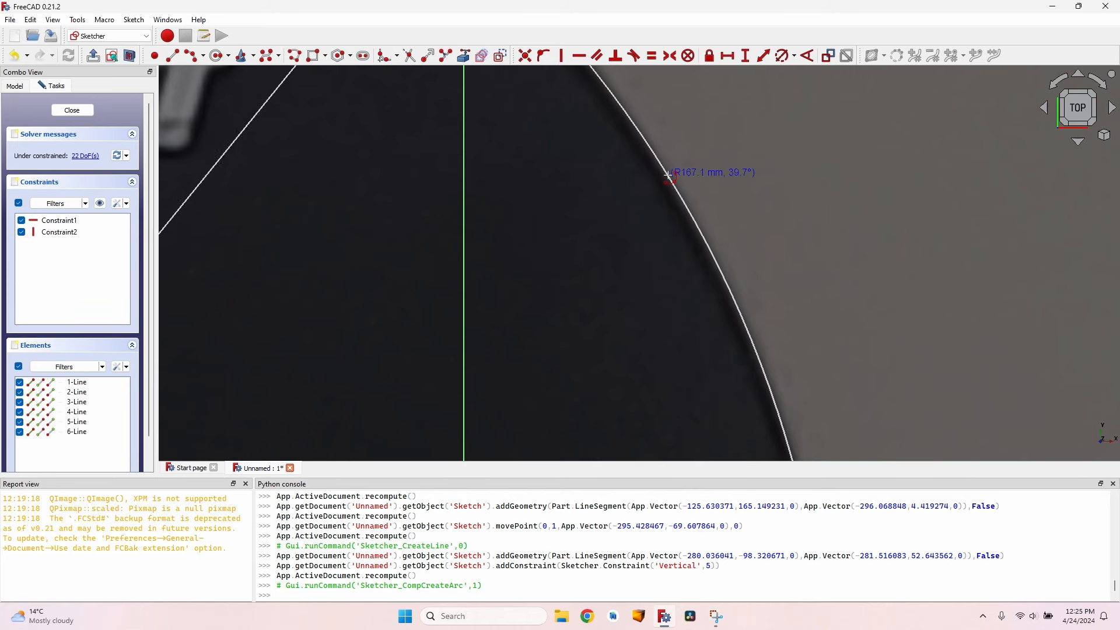
click(686, 181)
Step: Remove the horizontal constraint from the top line and tilt its right end slightly down to follow the plate's top edge
scroll(687, 182, down, 4)
scroll(655, 104, up, 5)
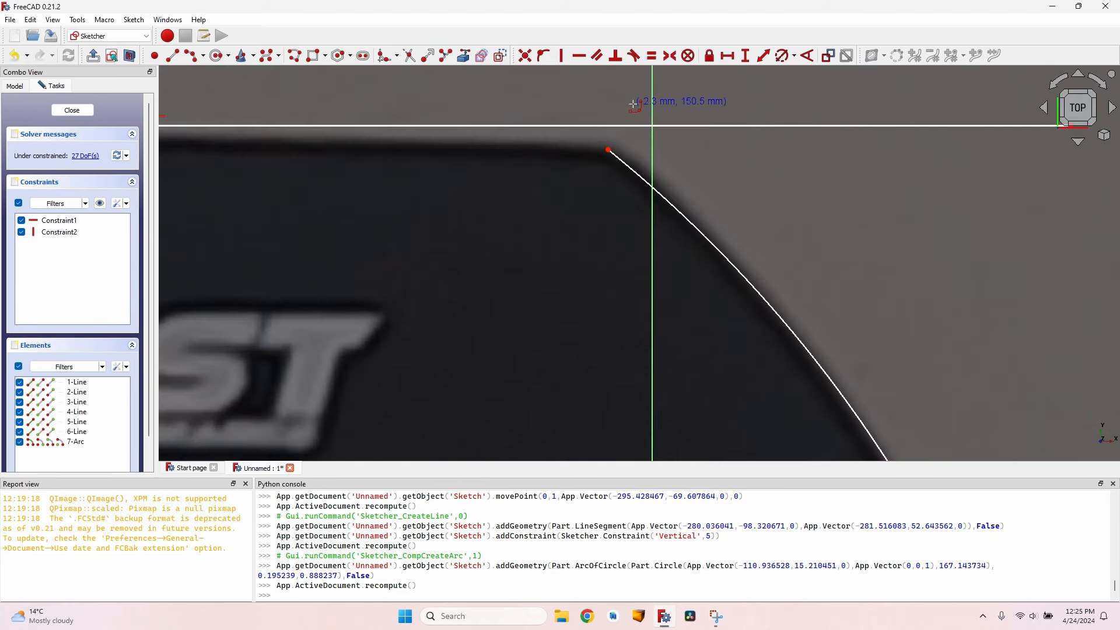
scroll(653, 105, down, 3)
drag(838, 124, 848, 124)
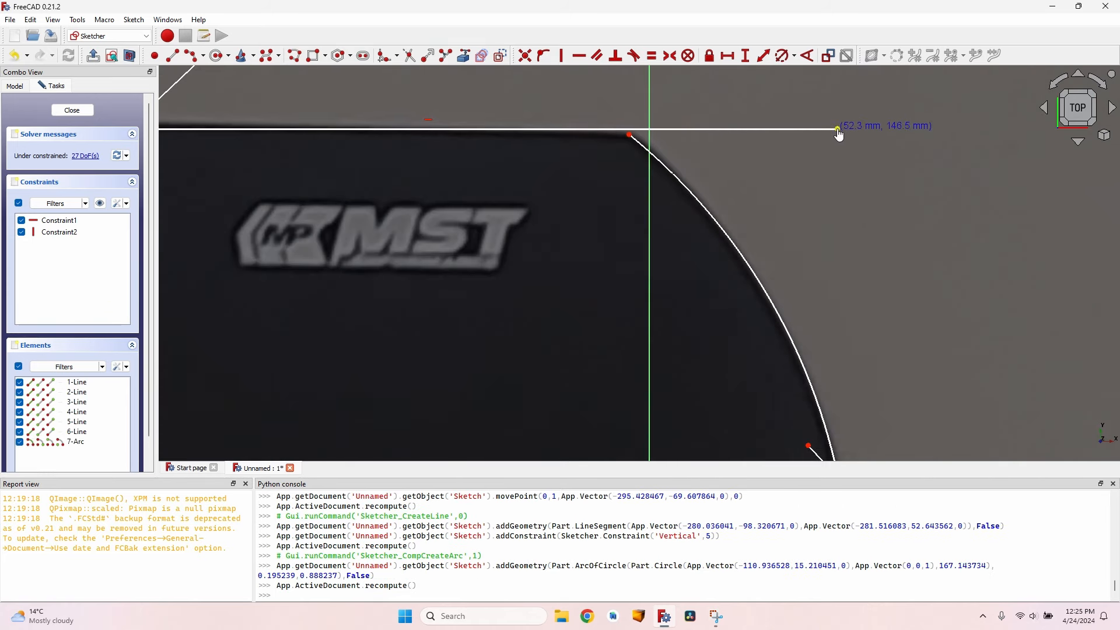
middle_drag(423, 127, 498, 225)
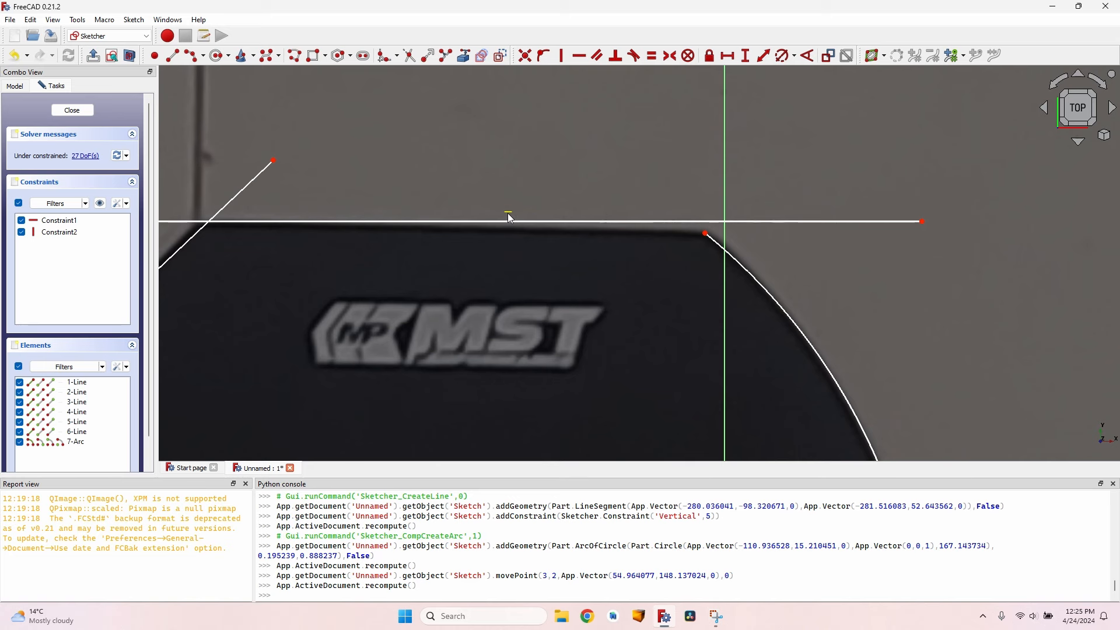
click(509, 215)
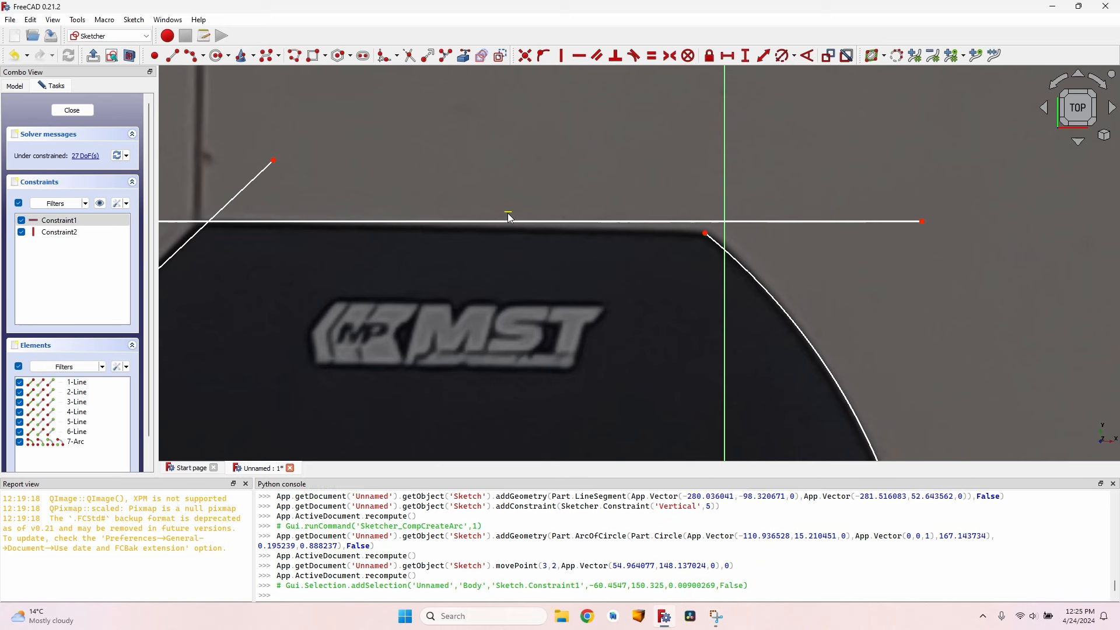
key(Delete)
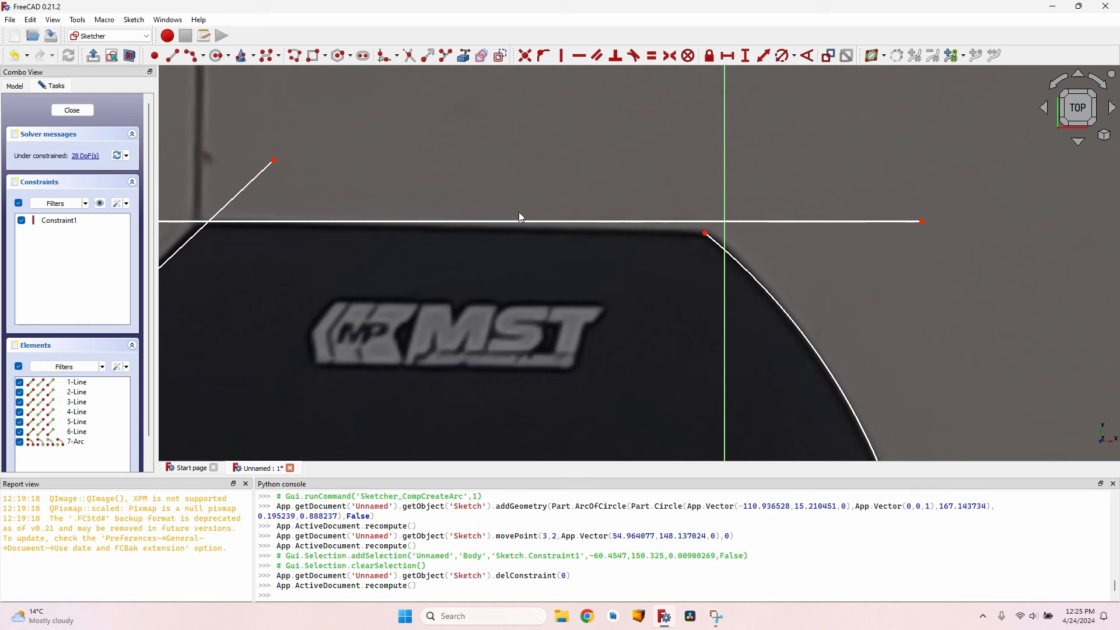
drag(923, 222, 928, 233)
Step: Move the arc's upper end above the top line and its lower end past the short right edge line so they cross
scroll(598, 186, up, 1)
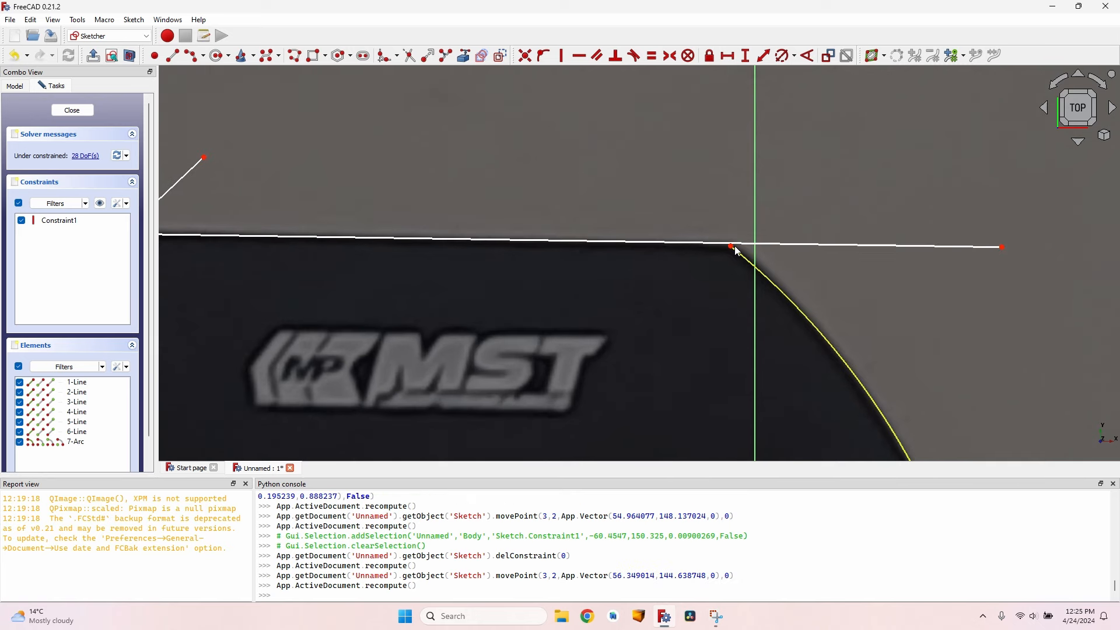
drag(728, 241, 714, 226)
scroll(845, 380, down, 5)
scroll(846, 379, up, 4)
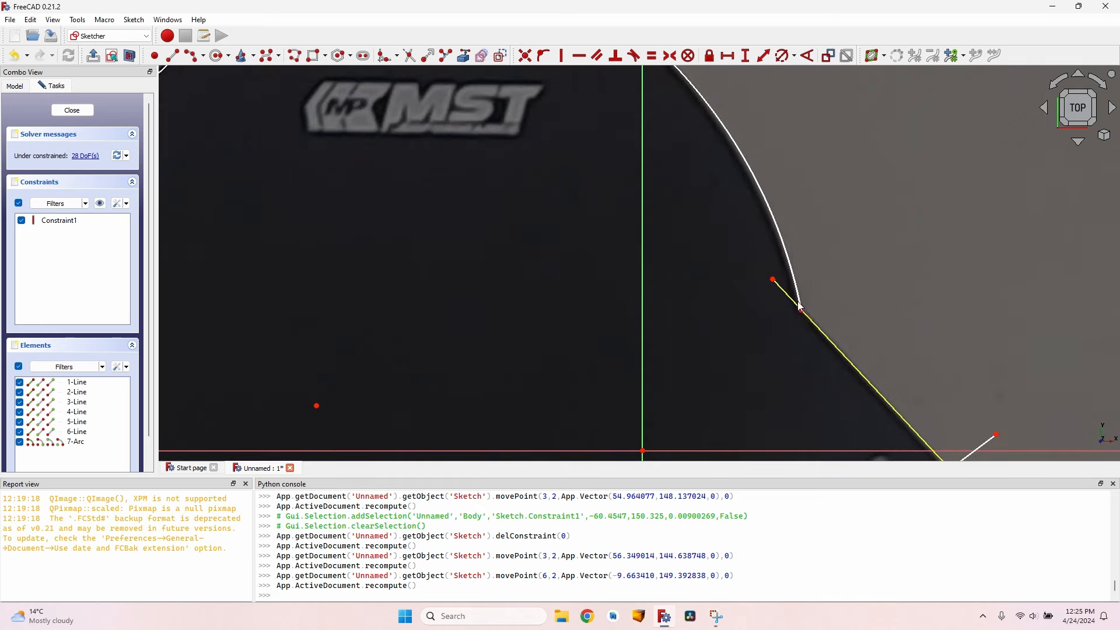
drag(798, 321, 808, 336)
Step: Adjust both ends of the slanted upper-left line so it follows the plate's edge more closely
scroll(808, 337, down, 5)
scroll(548, 247, up, 6)
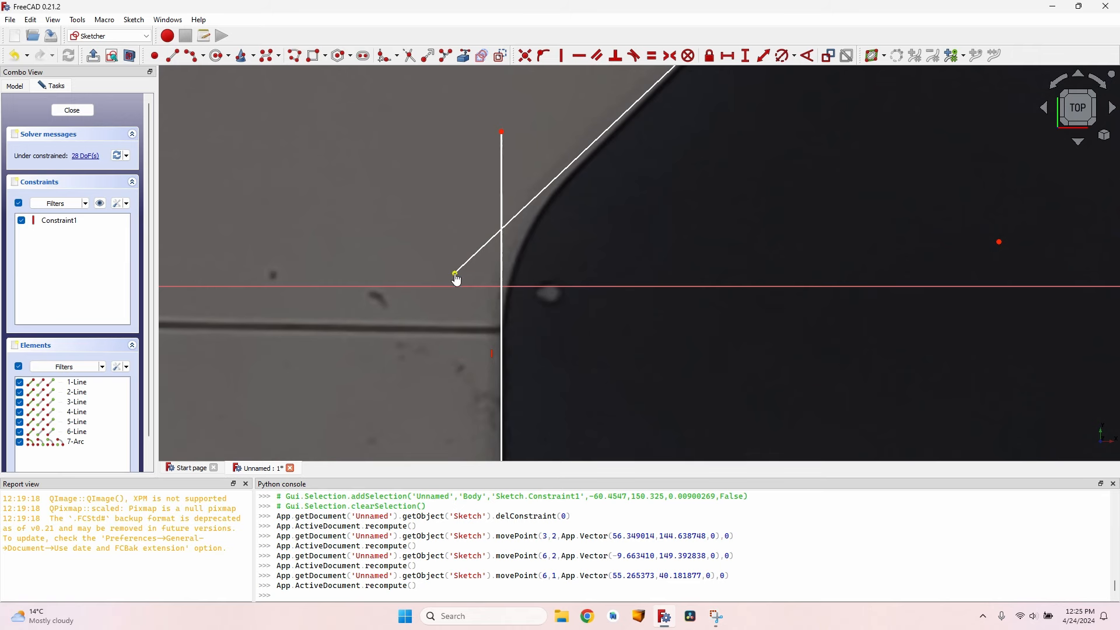
drag(456, 274, 459, 279)
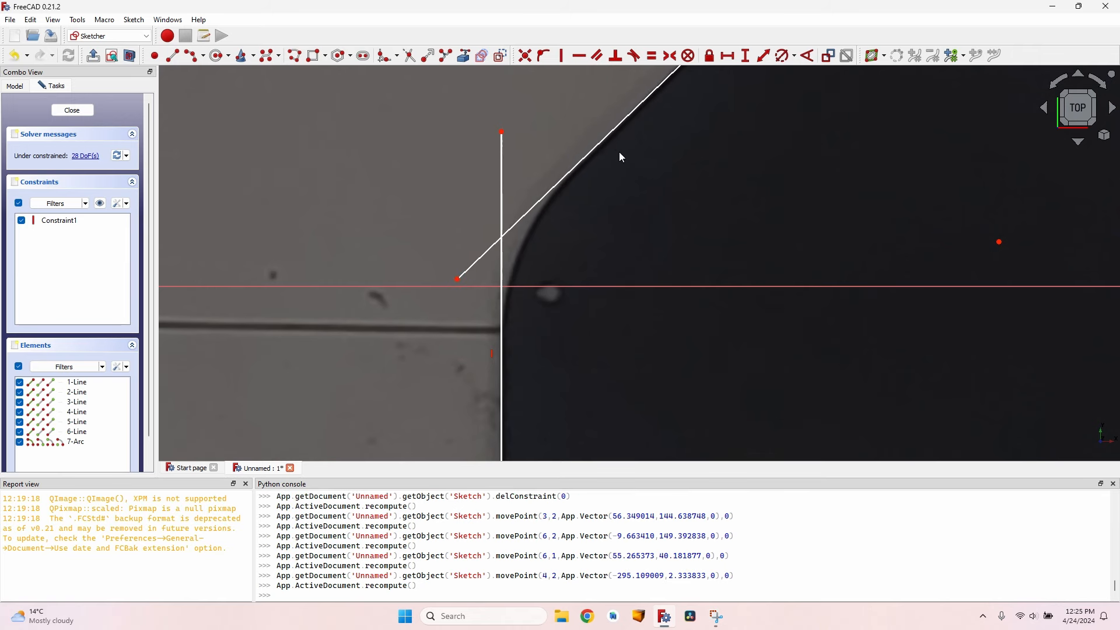
scroll(618, 152, down, 4)
scroll(628, 165, up, 6)
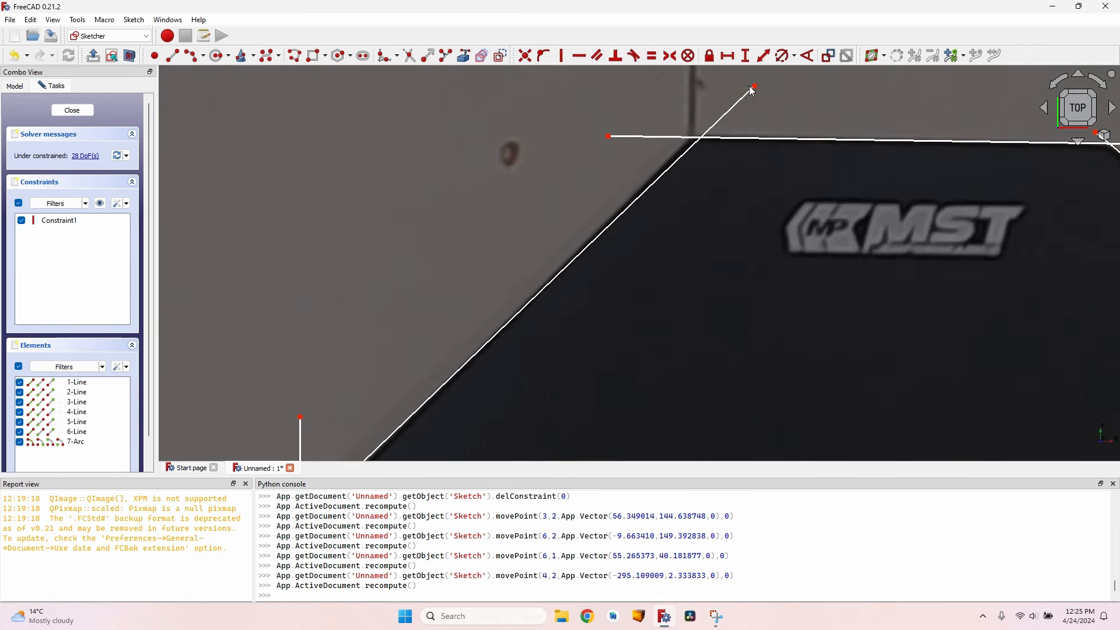
drag(756, 87, 748, 87)
Step: Trace the plate's rounded left corner with an arc by end points and rim point, about 79 mm in radius
scroll(811, 125, down, 5)
scroll(564, 243, up, 6)
middle_drag(645, 193, 461, 244)
scroll(397, 209, up, 1)
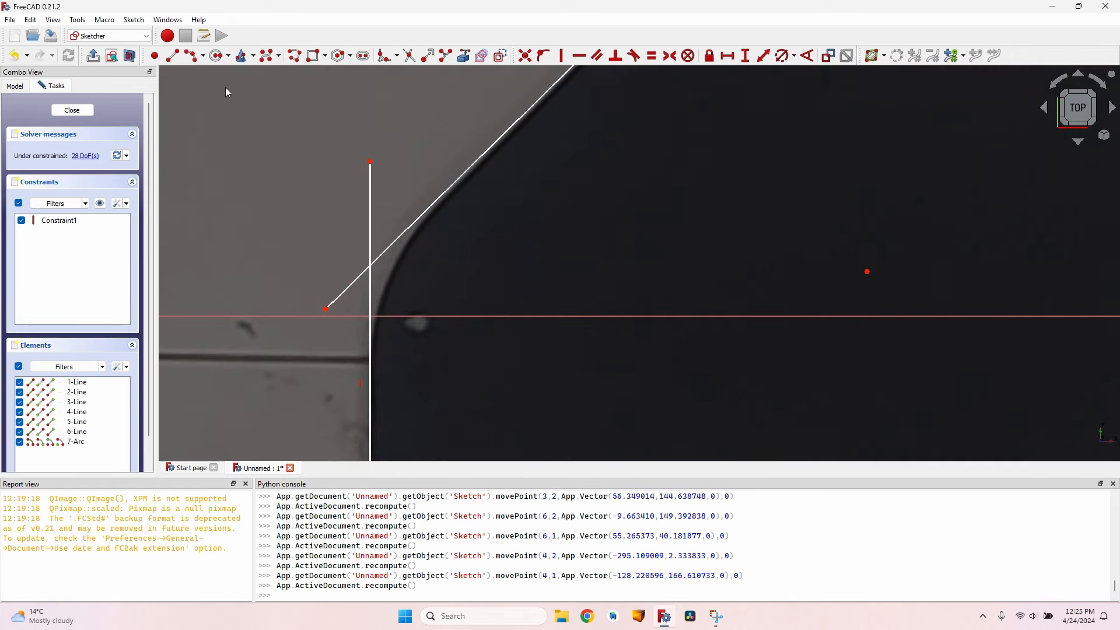
click(193, 56)
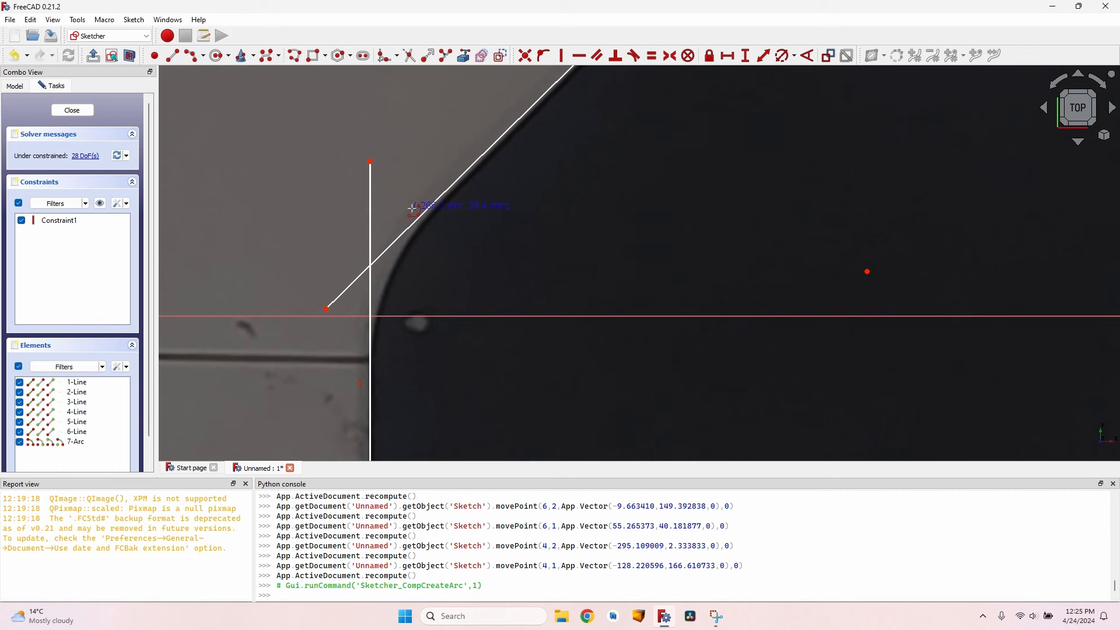
click(440, 205)
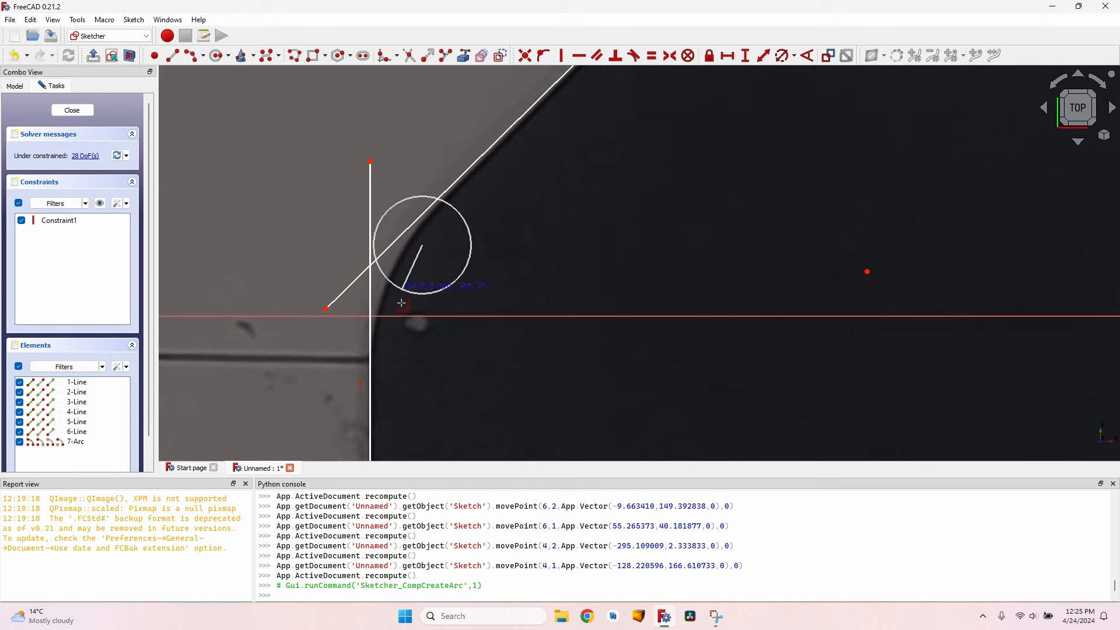
click(366, 373)
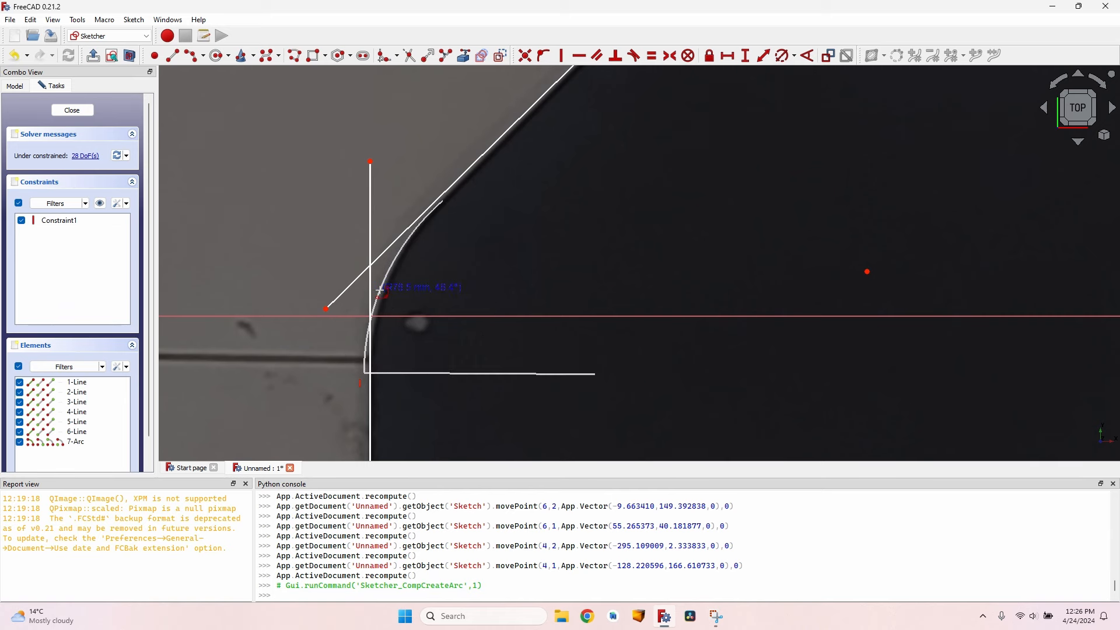
click(380, 290)
Step: Adjust the left arc's ends, center and curve so it follows the plate's rounded corner and its lower end meets the vertical line
scroll(446, 207, up, 5)
drag(450, 208, 459, 200)
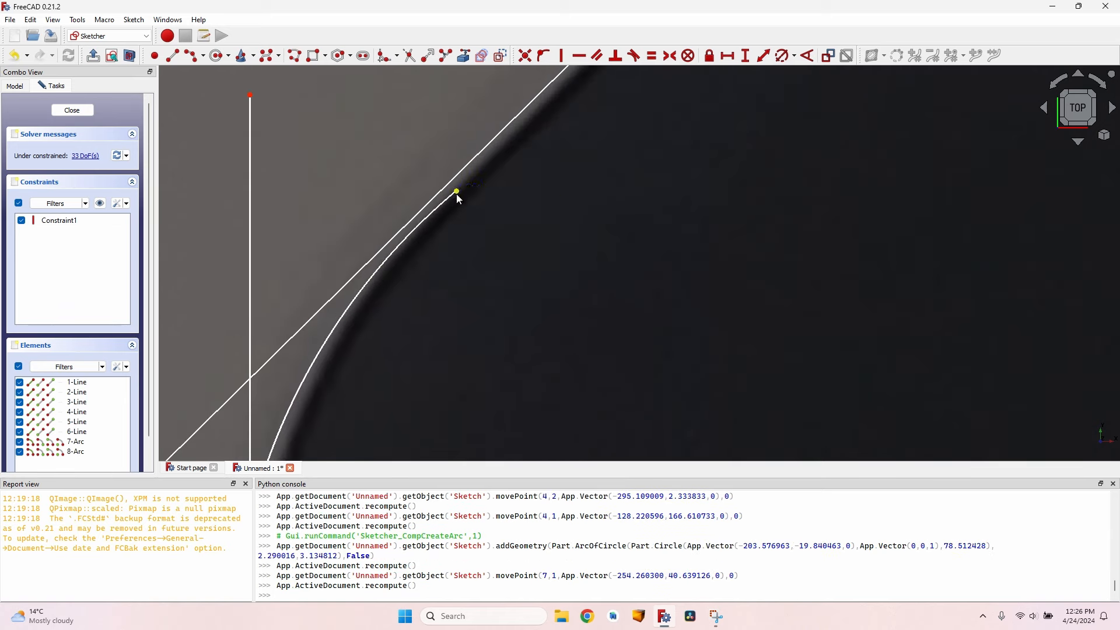
scroll(413, 368, down, 3)
drag(348, 378, 364, 318)
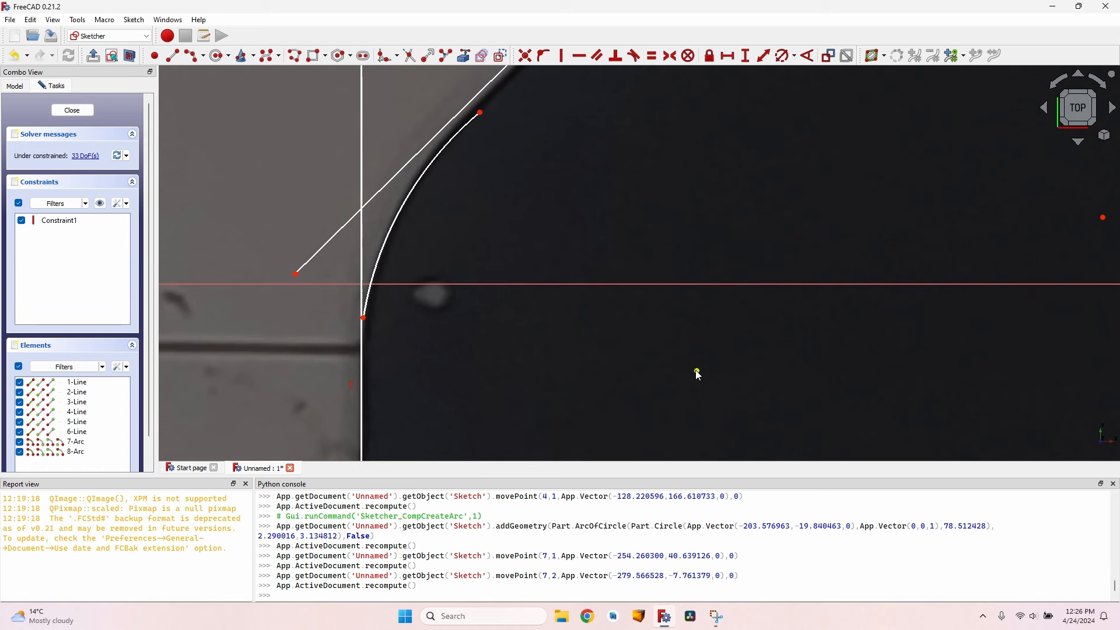
drag(696, 373, 693, 357)
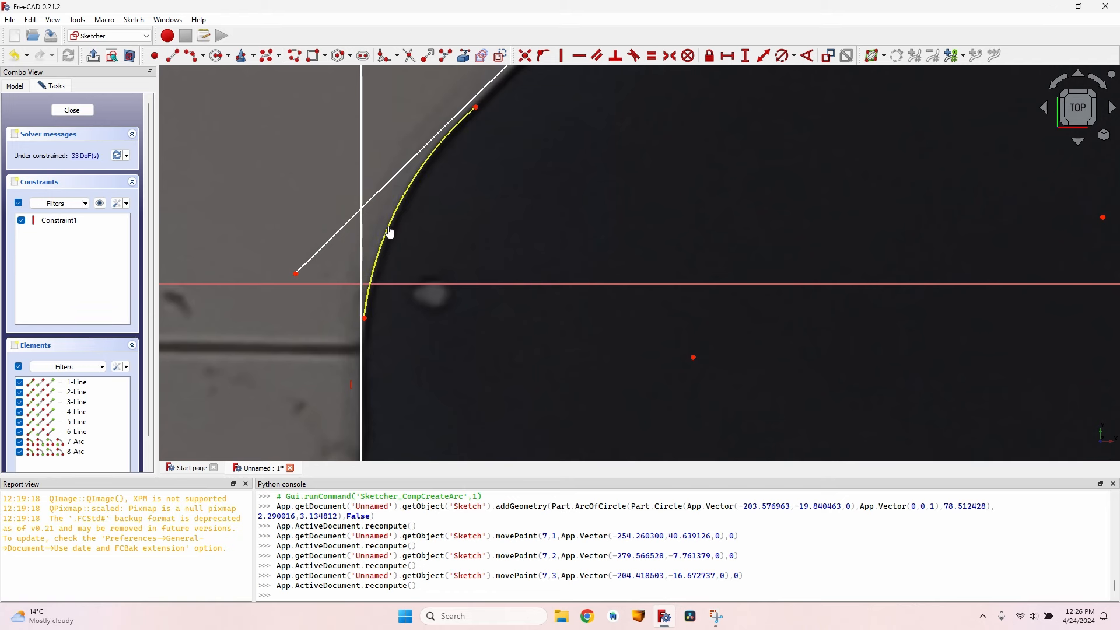
drag(390, 232, 372, 305)
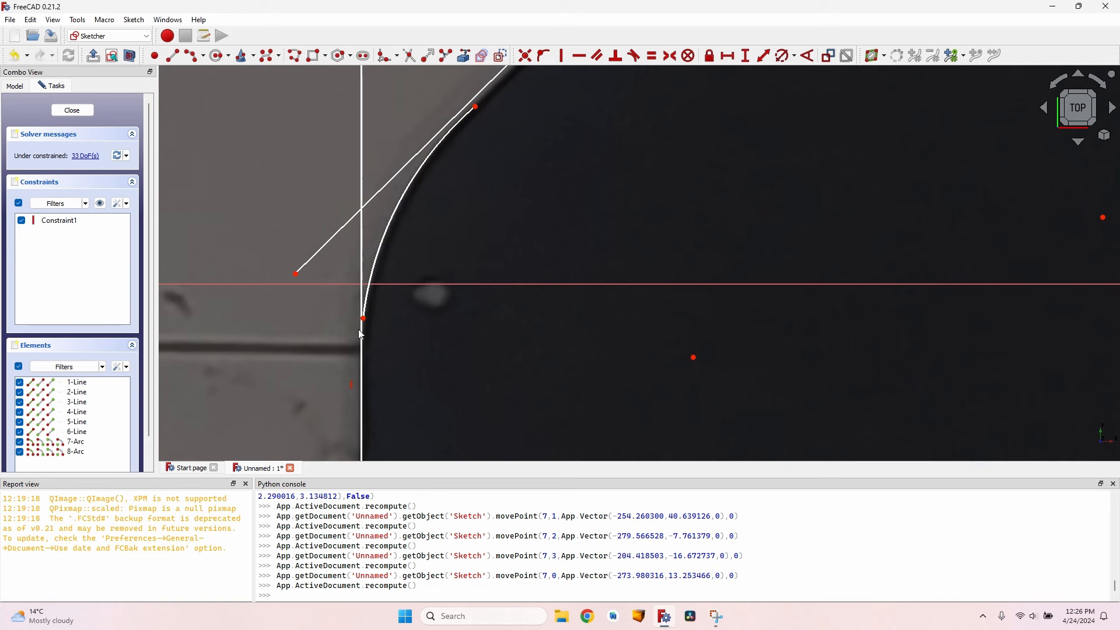
scroll(360, 333, up, 5)
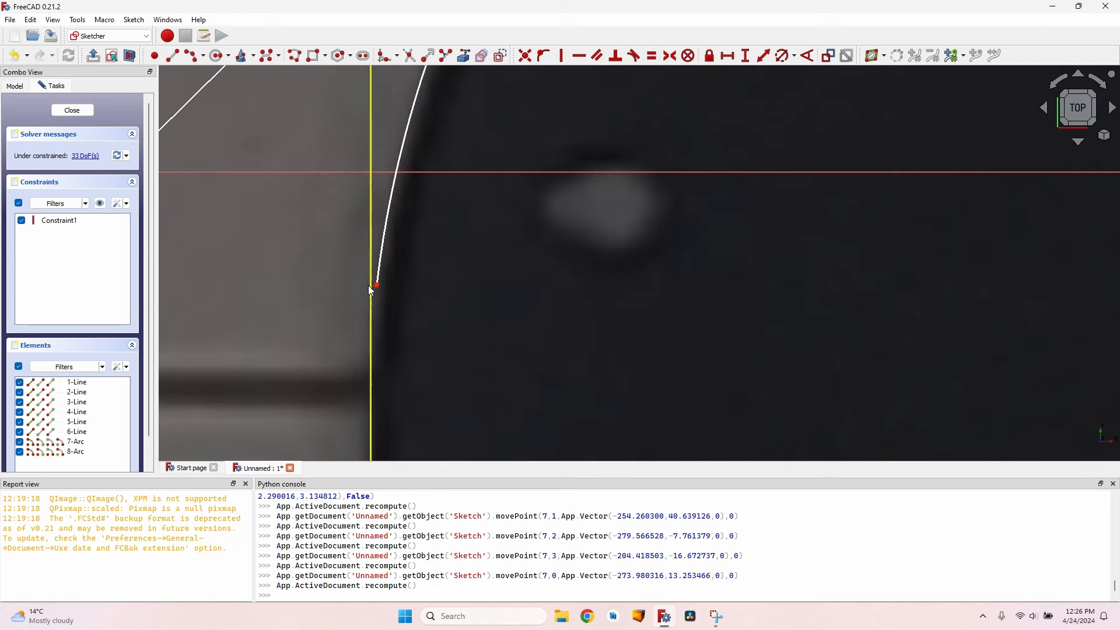
scroll(372, 291, down, 5)
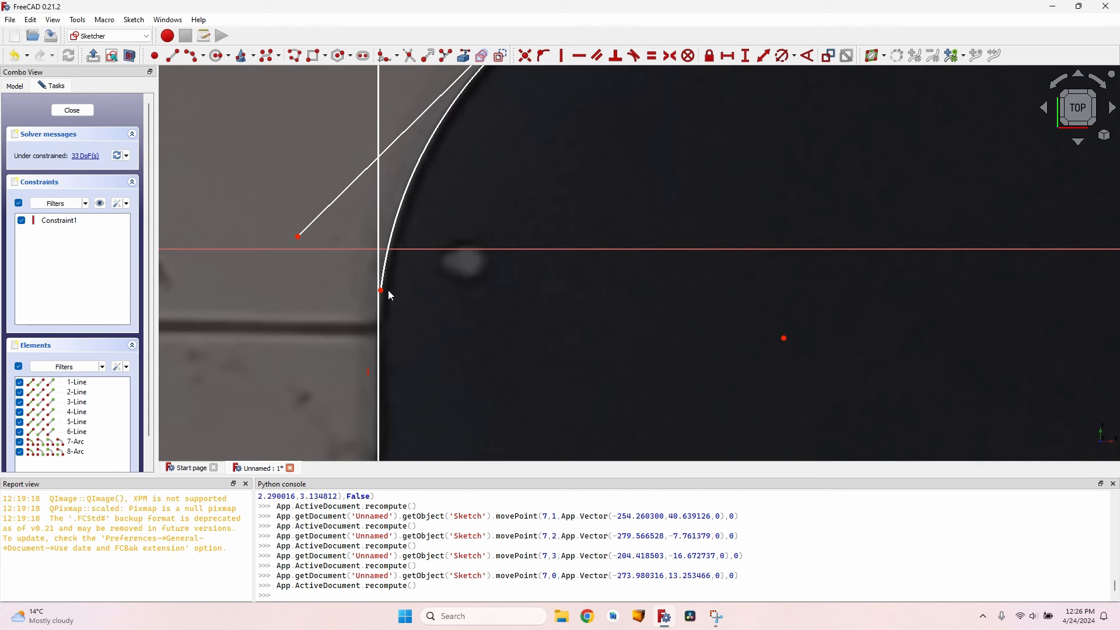
Step: Constrain the left arc's lower end onto the vertical line and its upper end onto the slanted upper-left line
click(382, 290)
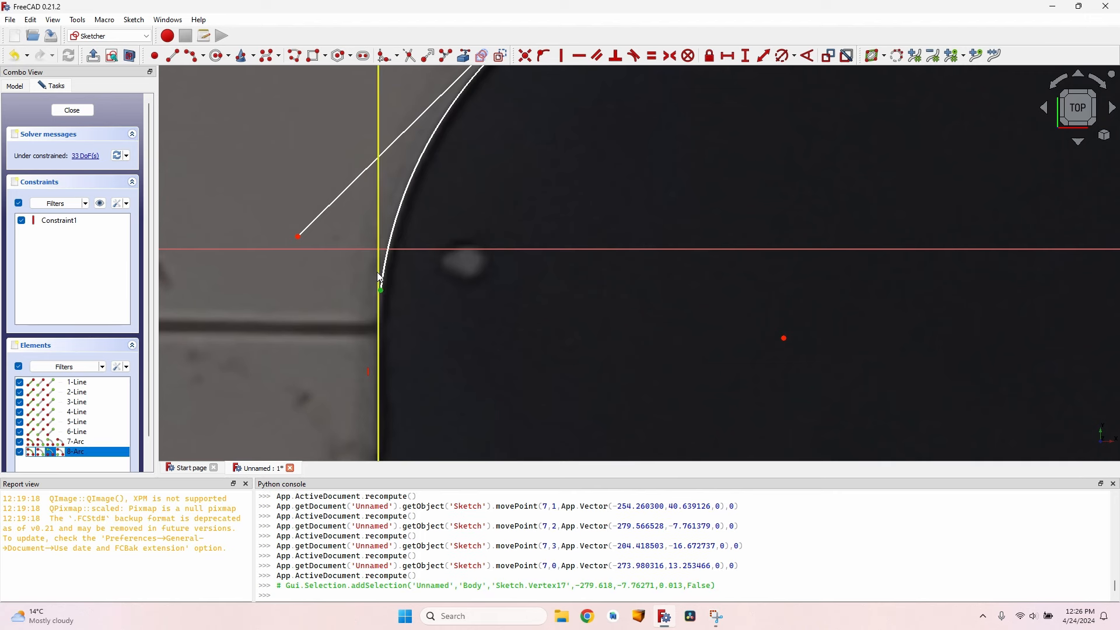
click(380, 280)
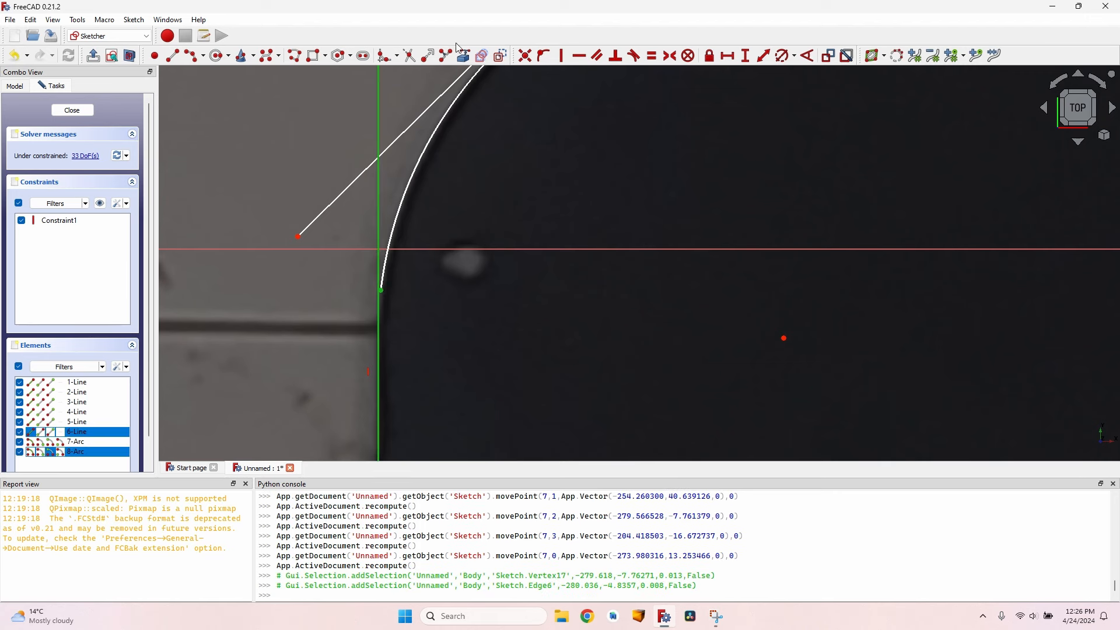
click(544, 56)
scroll(385, 270, up, 4)
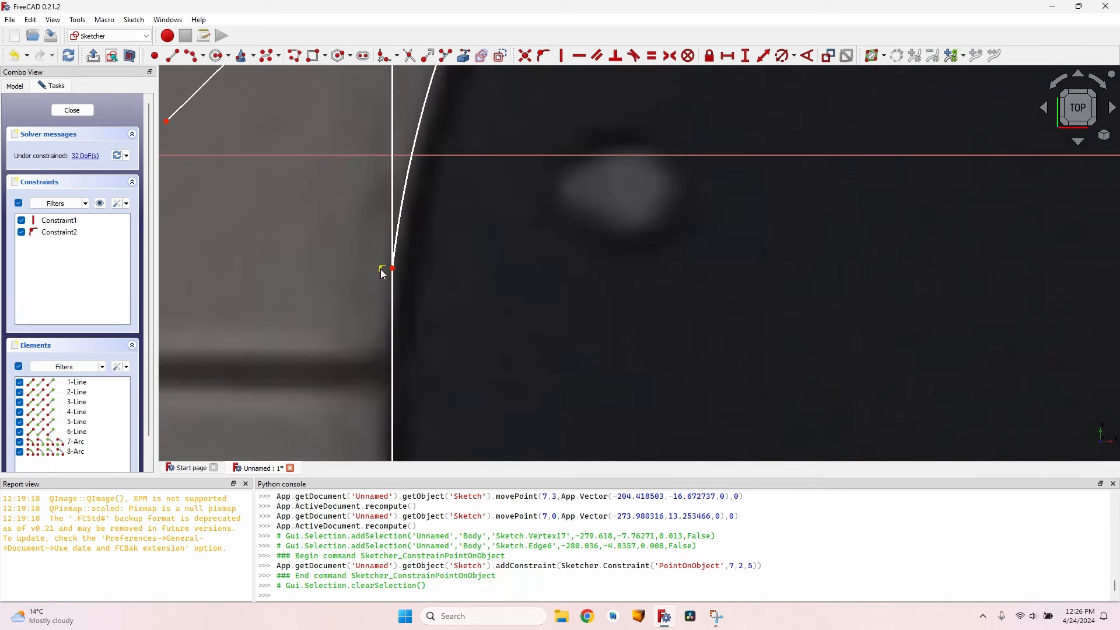
scroll(397, 270, up, 1)
scroll(385, 272, up, 1)
scroll(394, 271, down, 3)
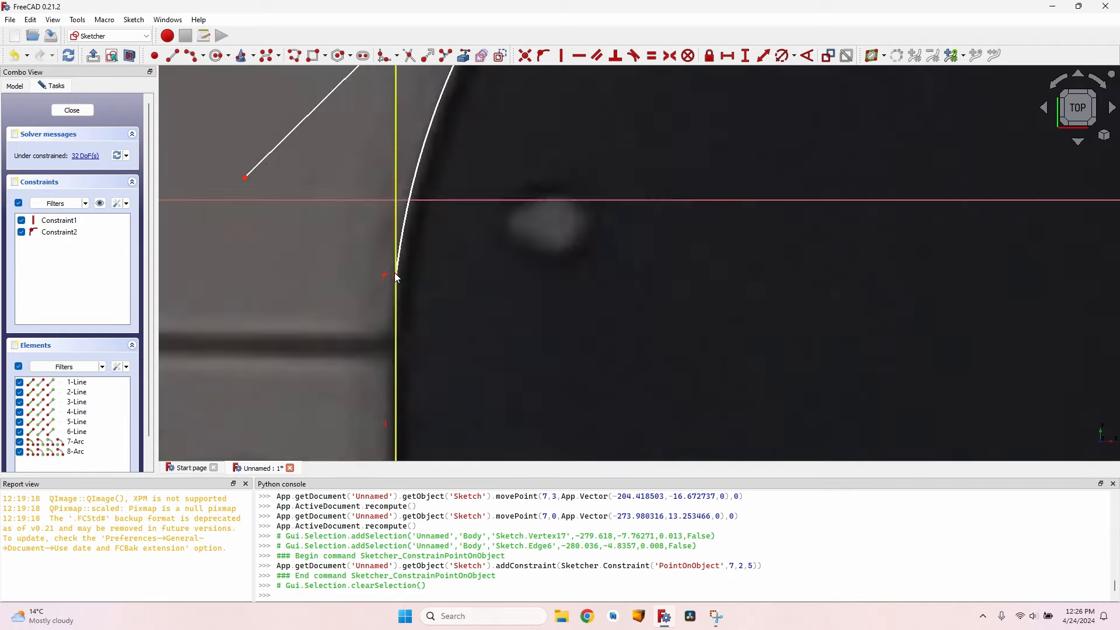
middle_drag(495, 135, 429, 391)
scroll(537, 137, up, 6)
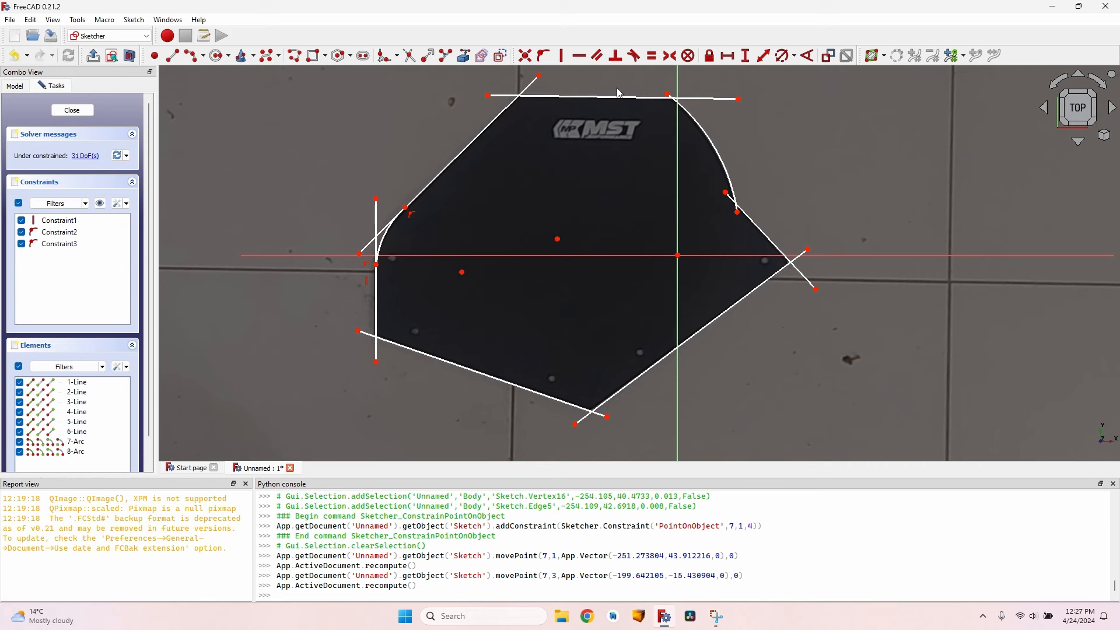
Step: Trim the line and arc ends that overhang the plate's top and right corners
click(410, 57)
scroll(535, 172, up, 5)
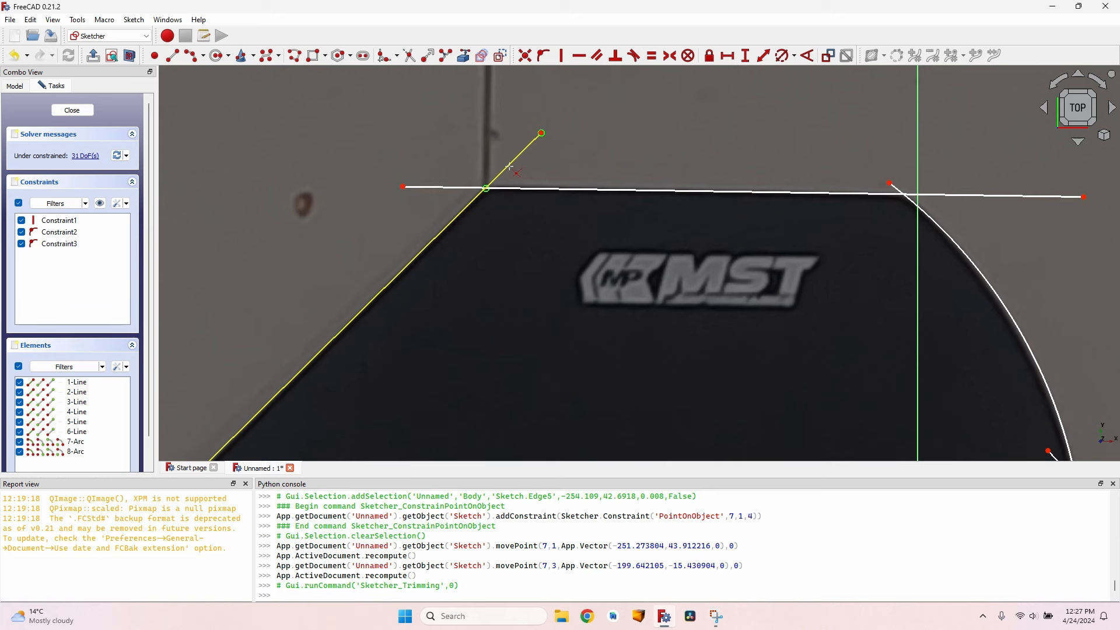
click(509, 167)
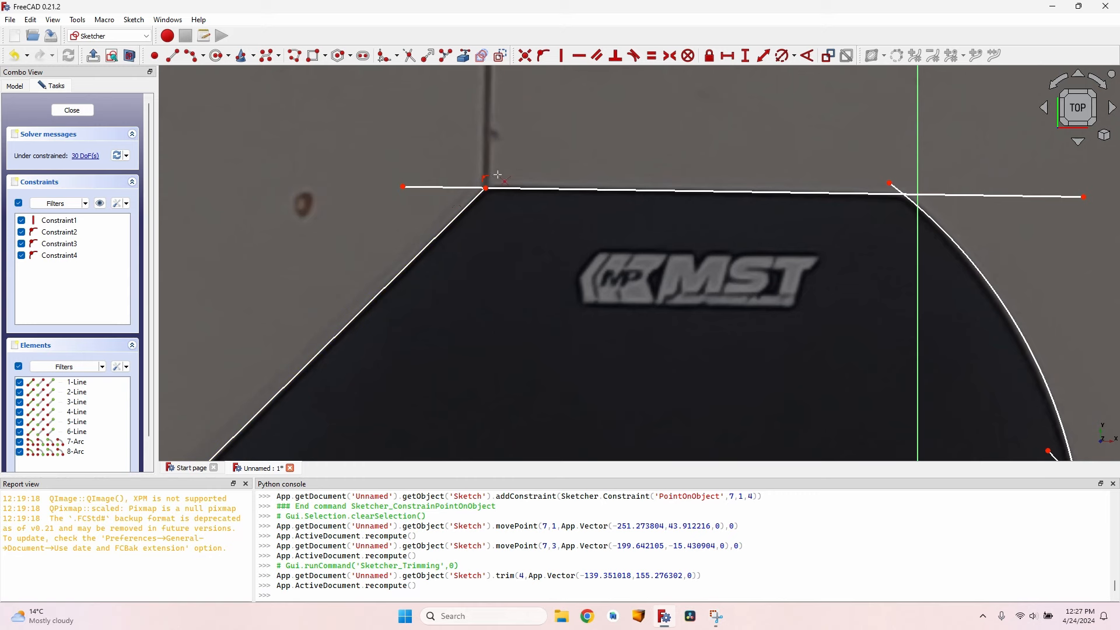
click(447, 188)
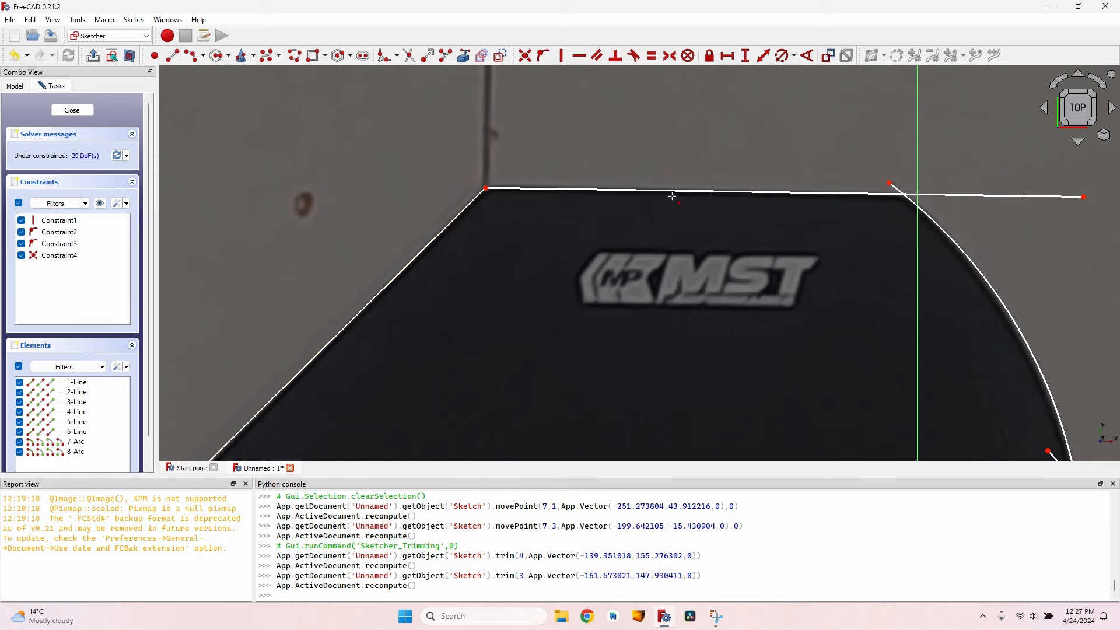
click(896, 187)
right_click(968, 198)
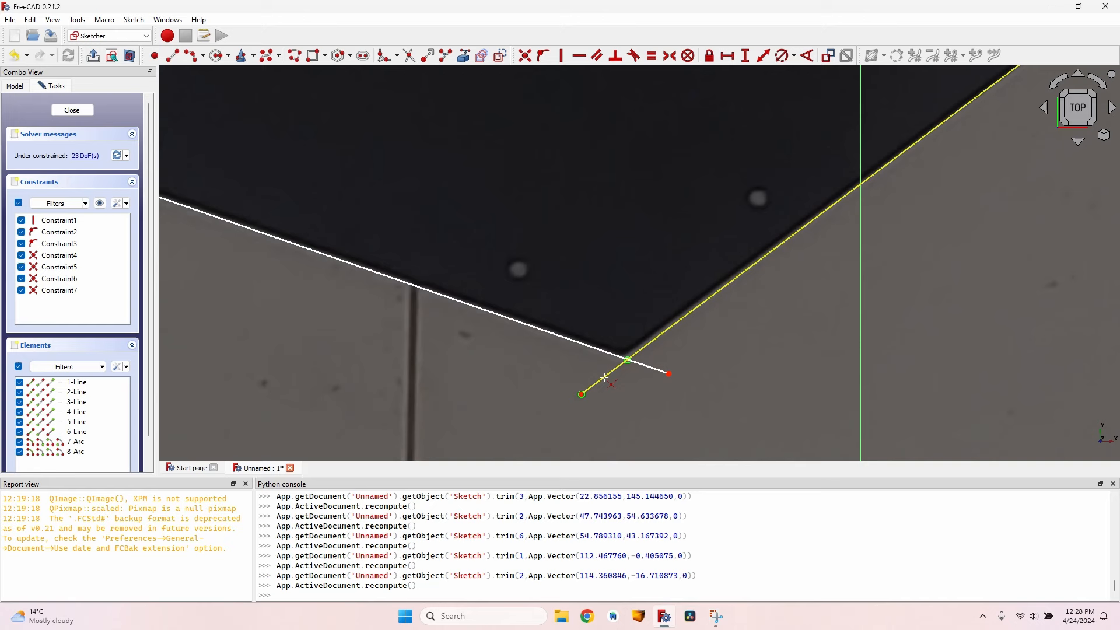
Step: Trim the overhanging line ends at the bottom and lower-left corners and the surplus line pieces outside the left arc
click(607, 375)
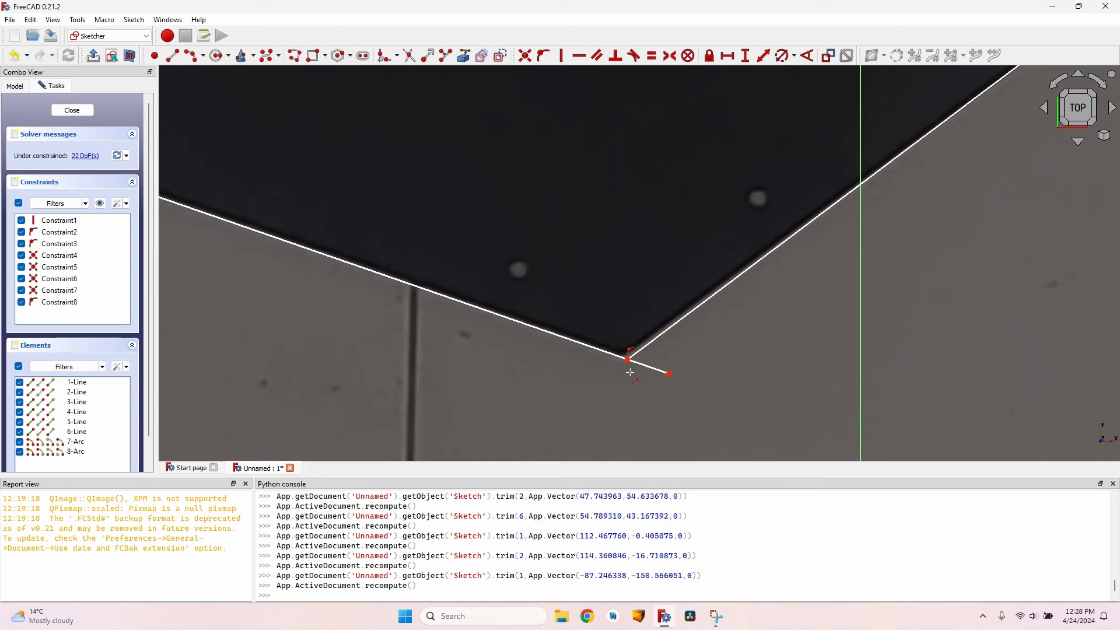
click(648, 367)
scroll(647, 367, down, 5)
scroll(481, 256, up, 6)
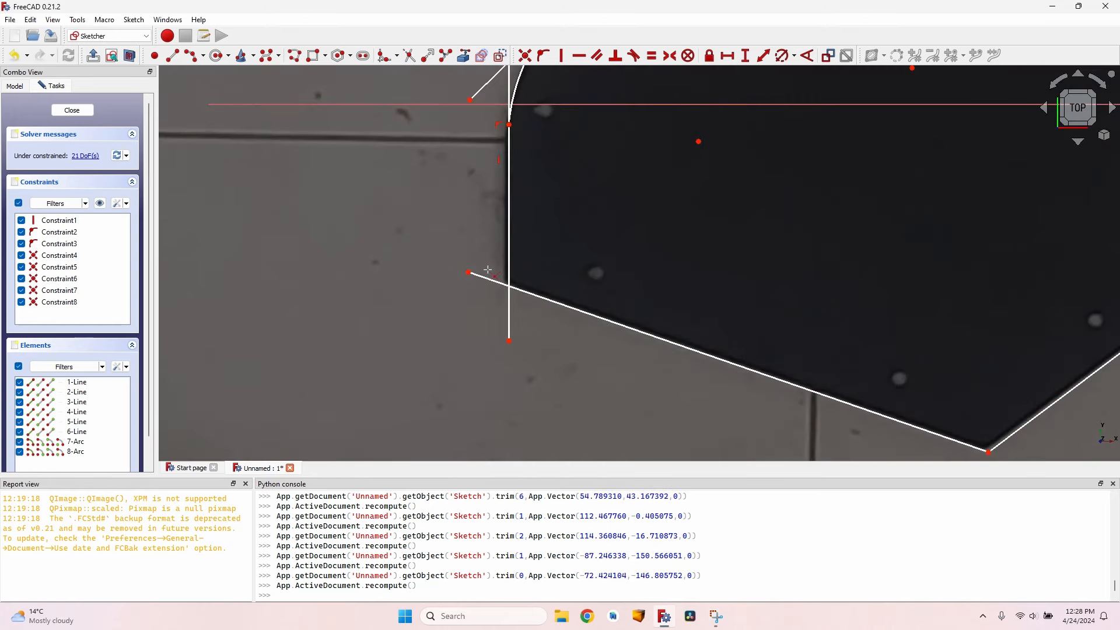
click(488, 280)
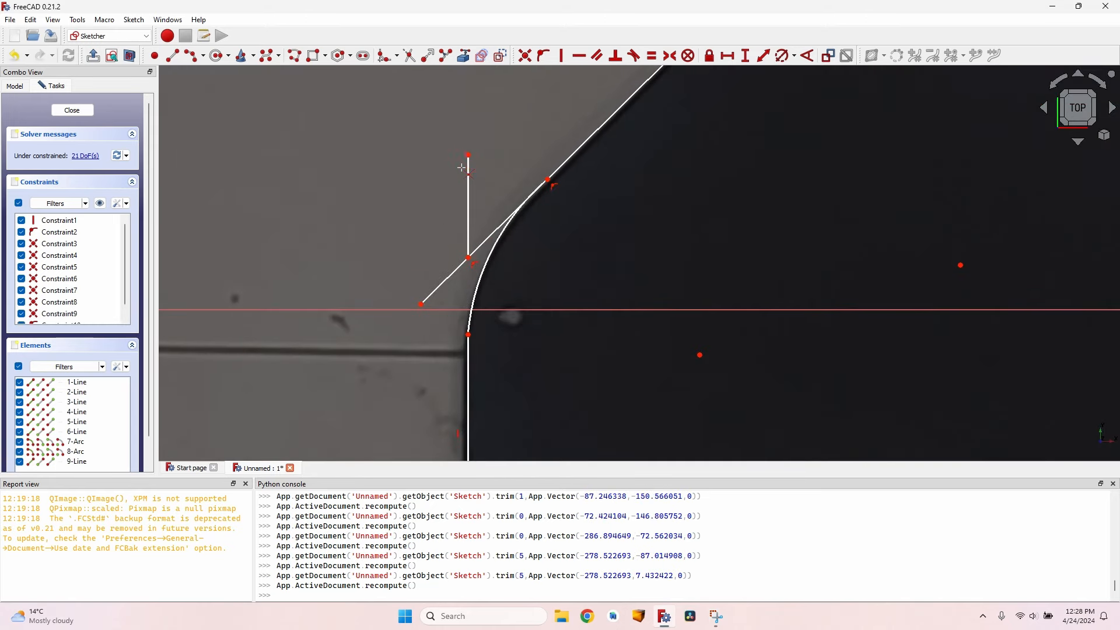
click(471, 207)
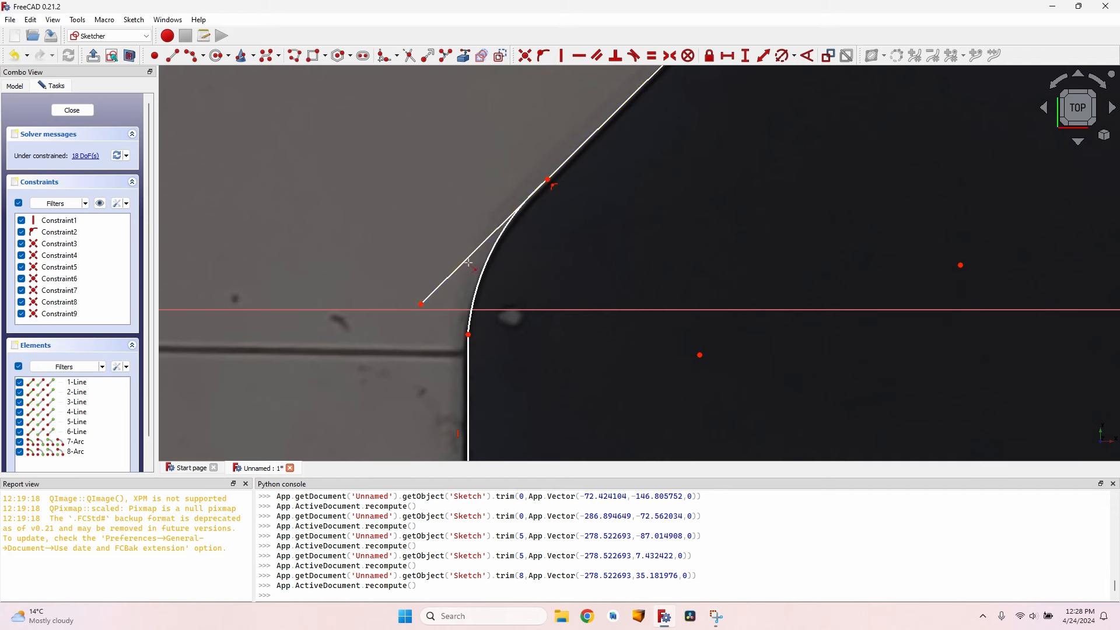
click(472, 264)
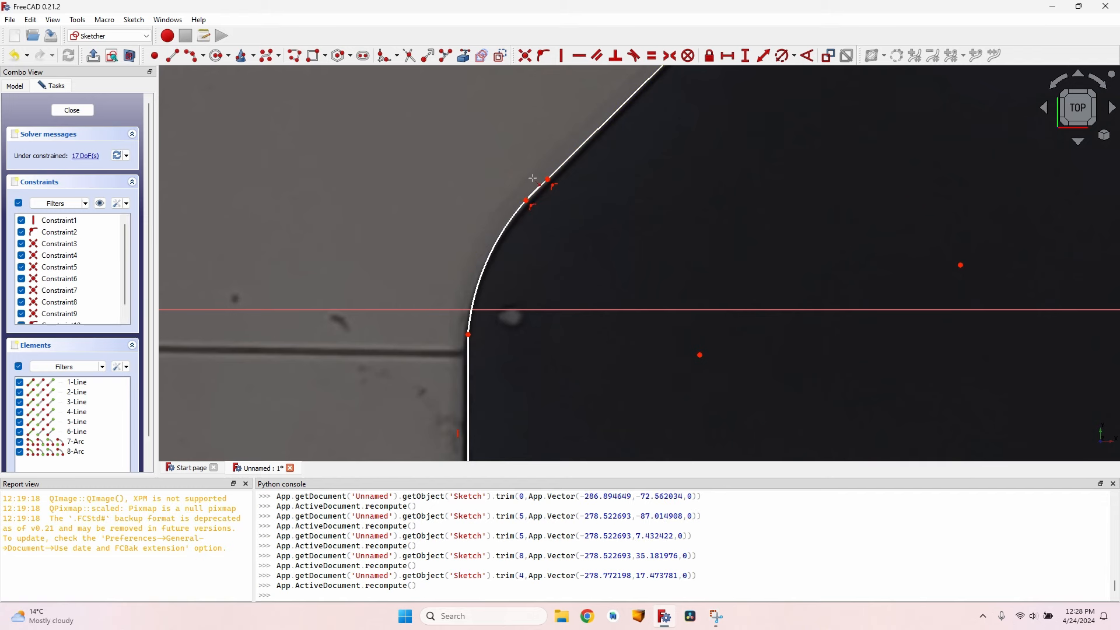
Step: Delete the two point-on-object constraints where the left arc meets the slanted upper-left line
scroll(534, 180, up, 5)
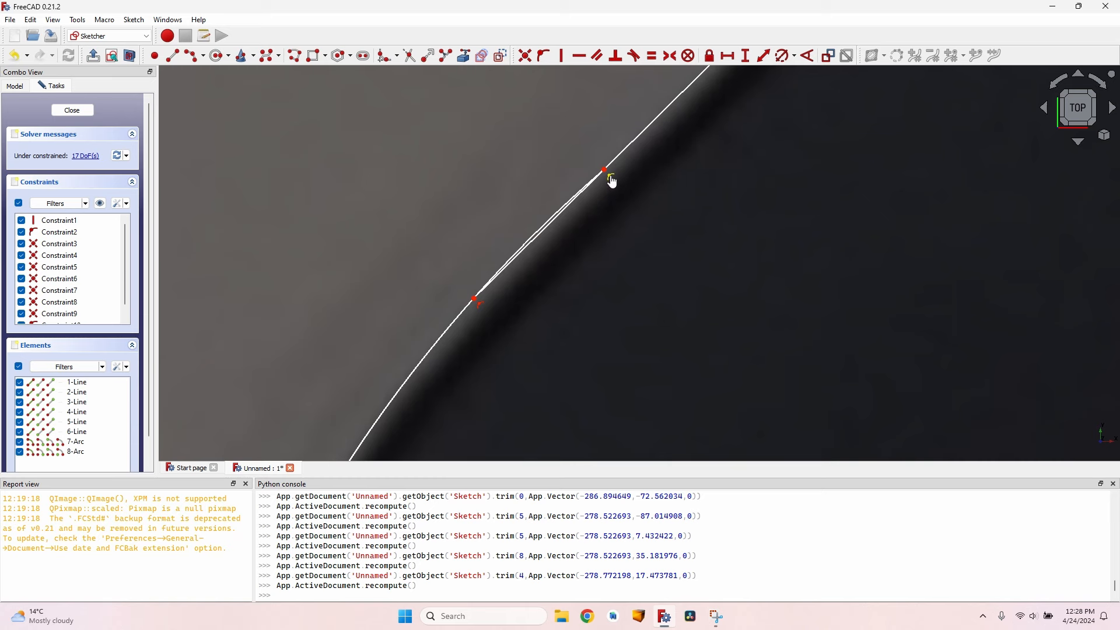
click(611, 177)
key(Delete)
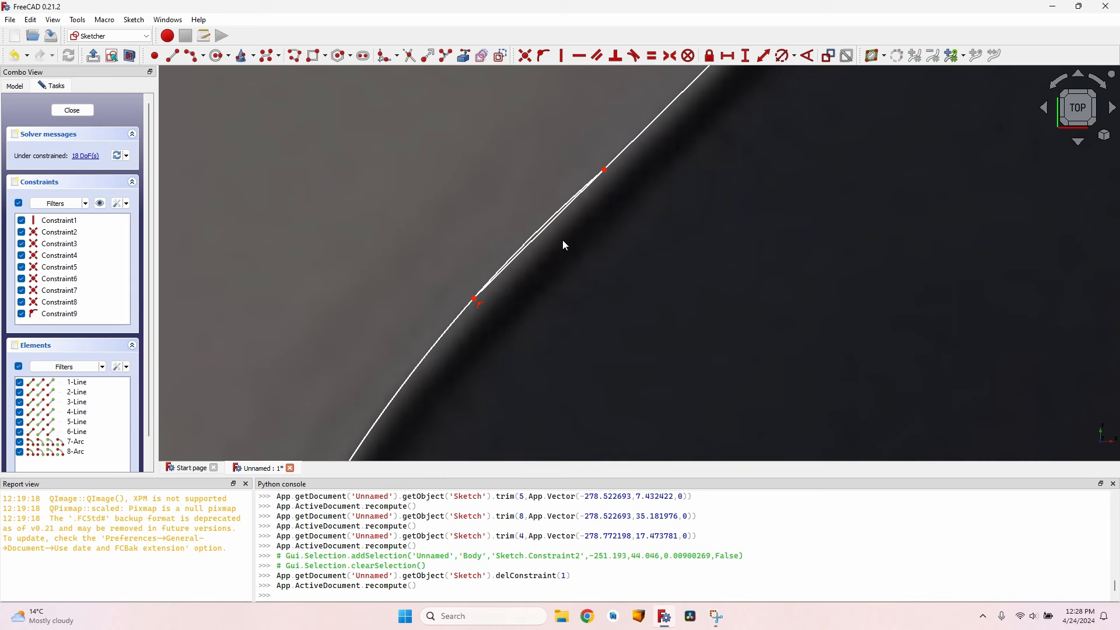
click(481, 303)
key(Delete)
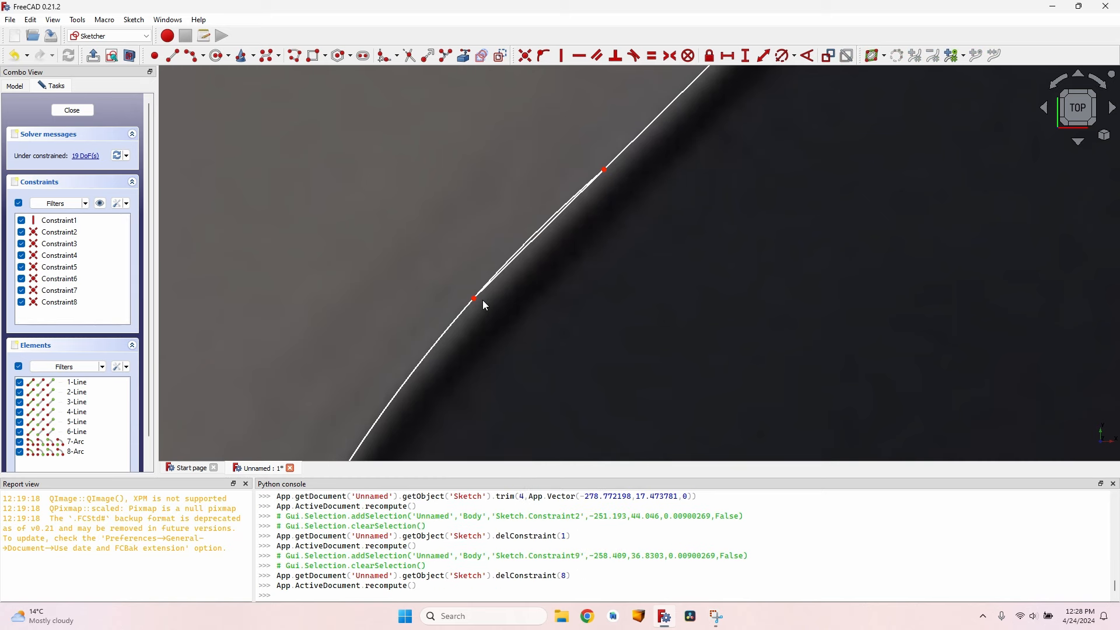
Step: Make the slanted line's lower end coincident with the left arc's upper end
click(476, 300)
click(605, 169)
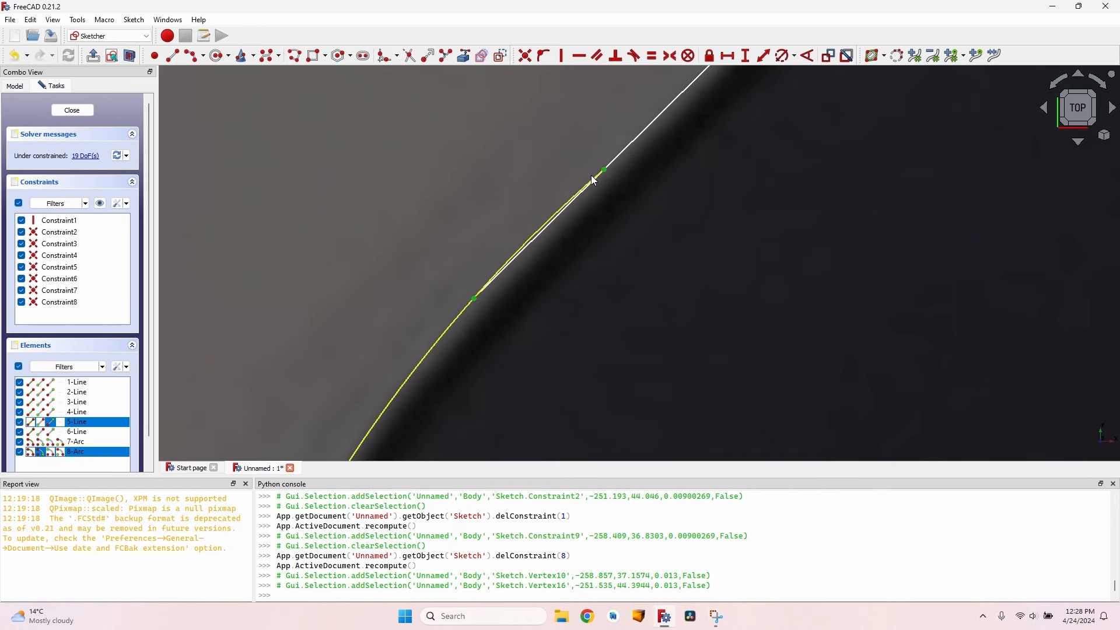
click(527, 56)
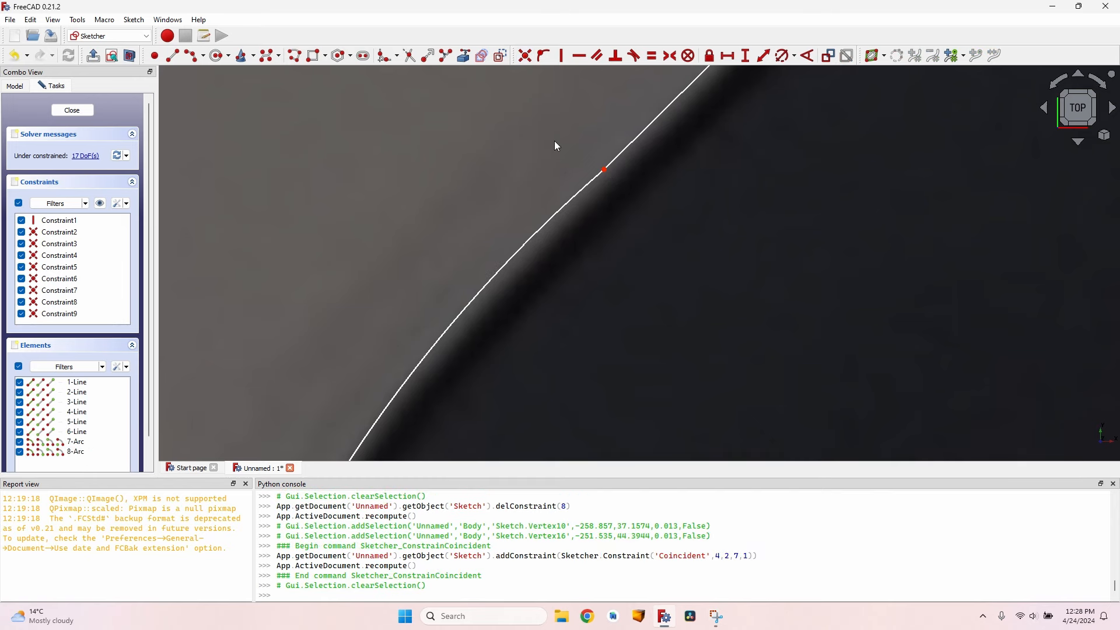
scroll(609, 173, down, 5)
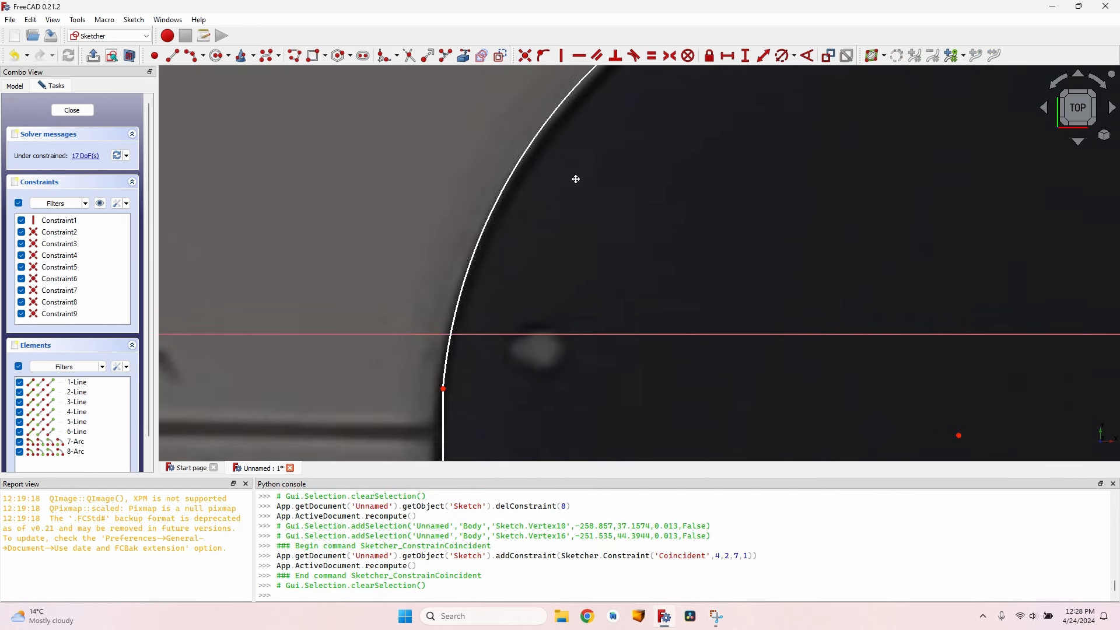
Step: Fine-tune the upper-right arc and both ends of the top line to follow the plate's edge
scroll(465, 281, up, 9)
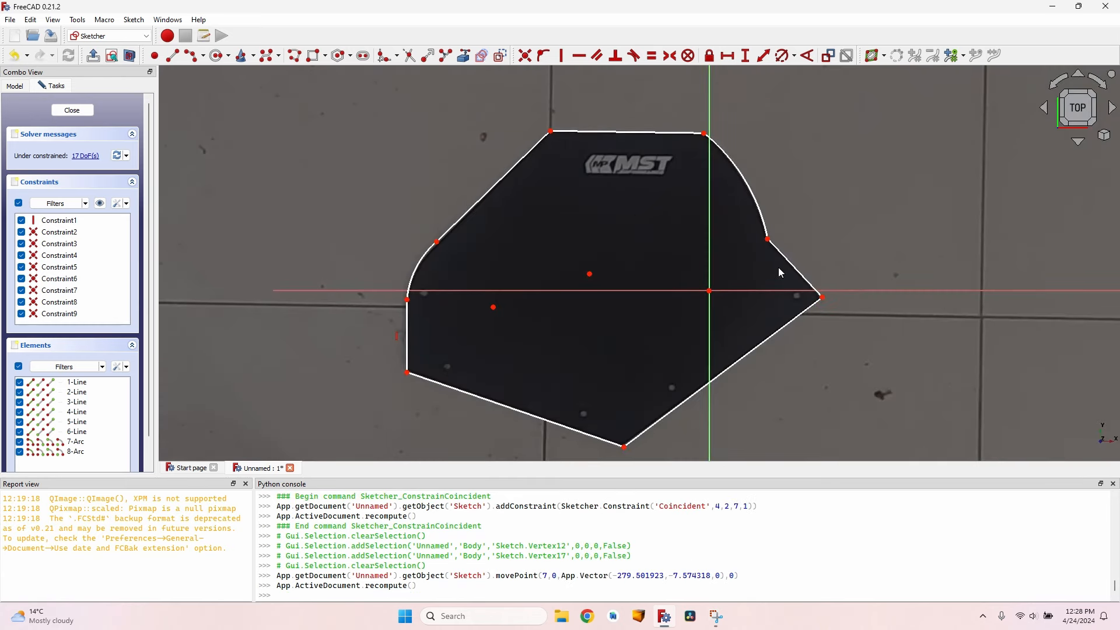
scroll(744, 205, up, 5)
drag(744, 205, 744, 216)
scroll(623, 78, up, 3)
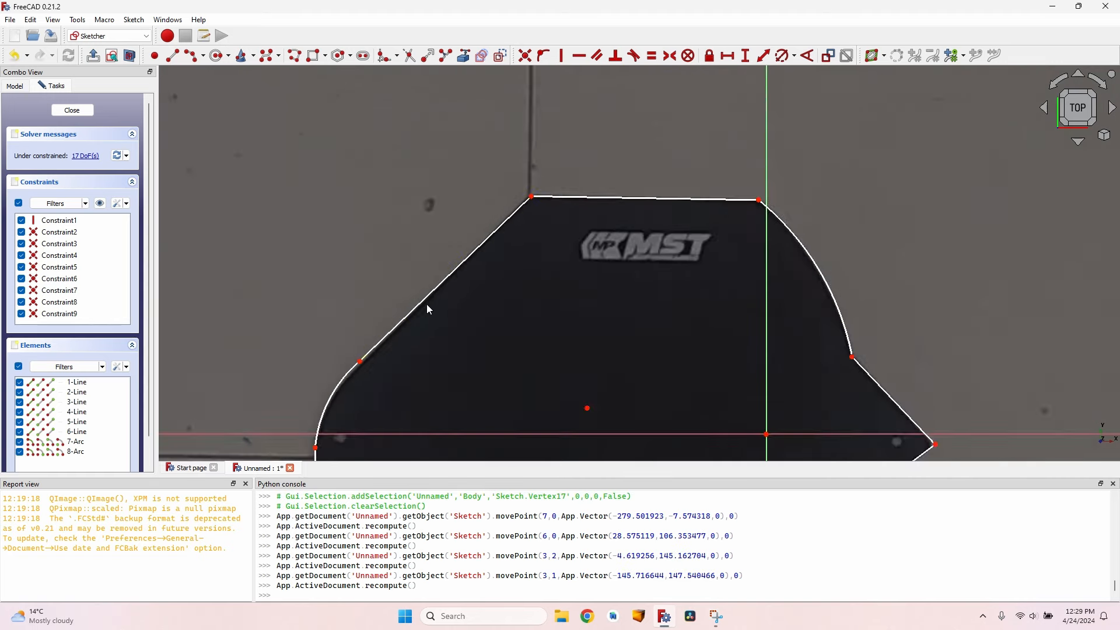
Step: Fine-tune the left arc's curve and center and the vertical line's lower end to match the plate's rounded corner
scroll(426, 303, up, 5)
middle_drag(342, 341, 471, 181)
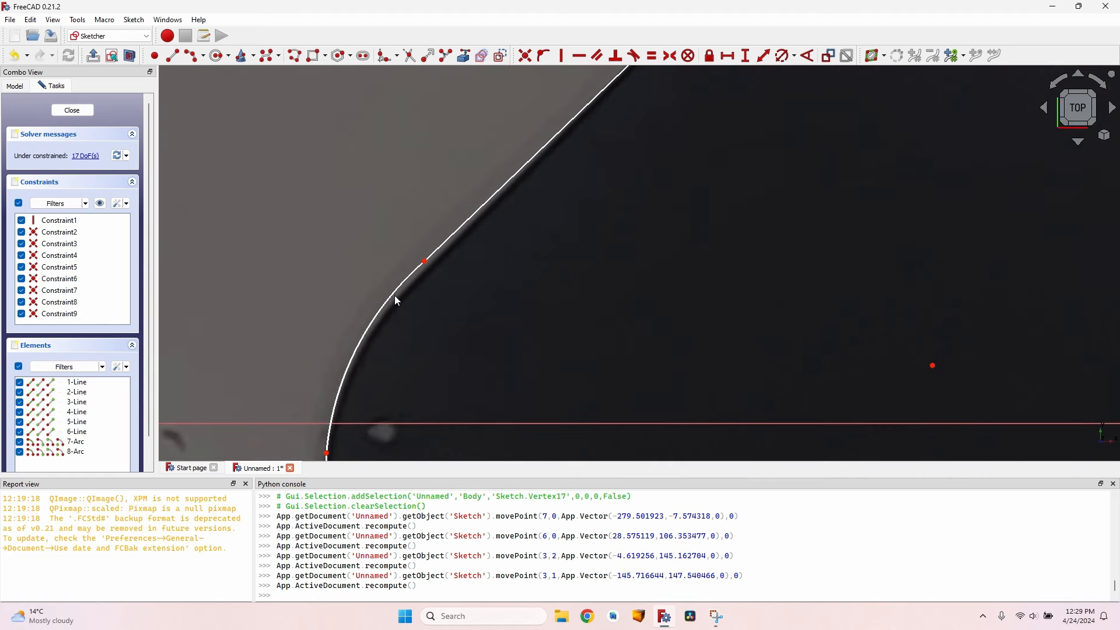
drag(392, 296, 400, 300)
middle_drag(441, 238, 525, 217)
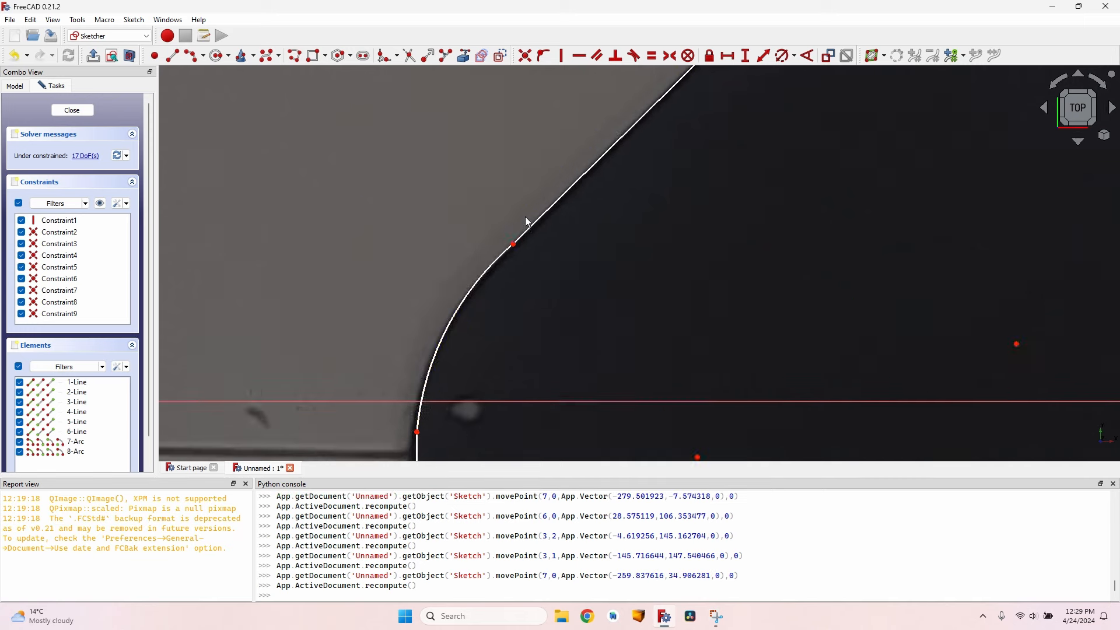
scroll(525, 217, up, 3)
middle_drag(472, 294, 500, 144)
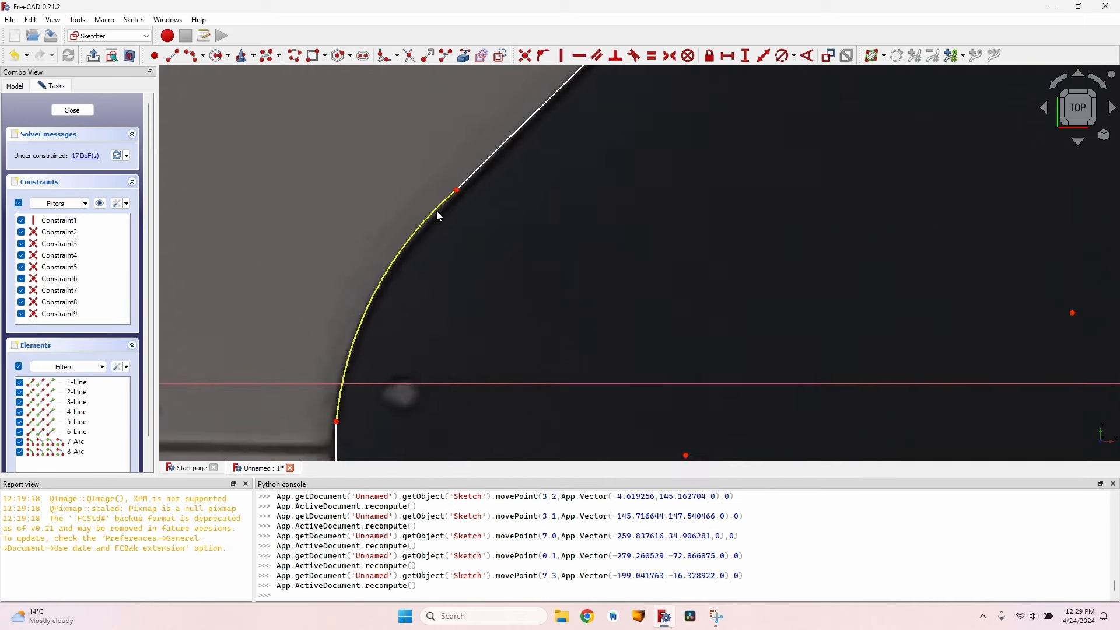
Step: Adjust the upper part of the left arc so it follows the plate's edge below the slanted line
scroll(460, 168, up, 4)
scroll(498, 118, down, 5)
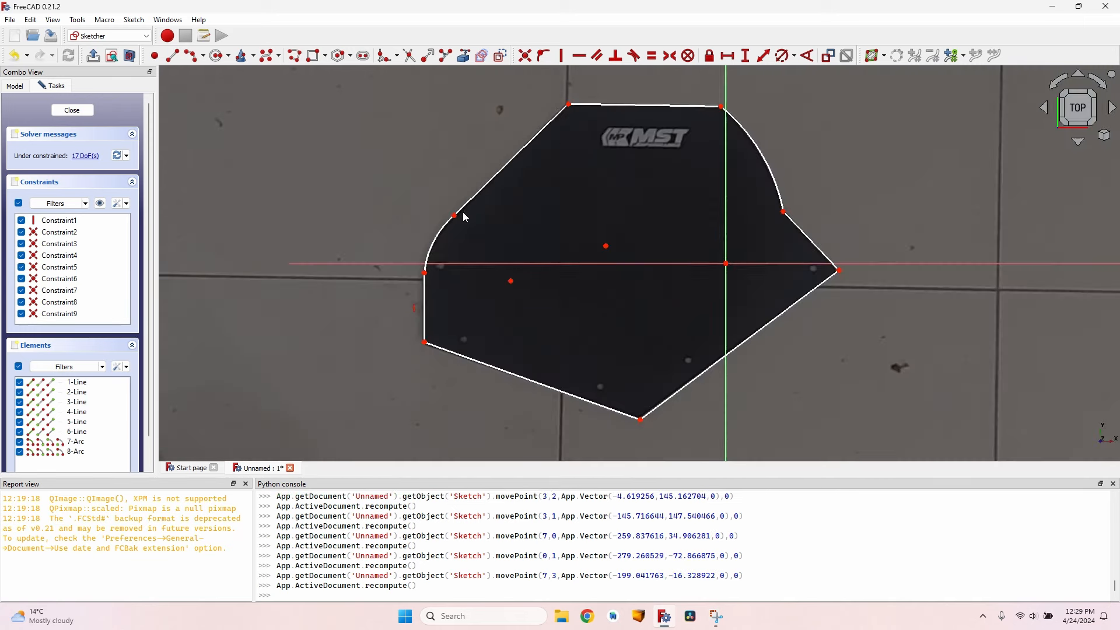
scroll(558, 100, up, 4)
scroll(570, 110, down, 2)
scroll(361, 320, up, 5)
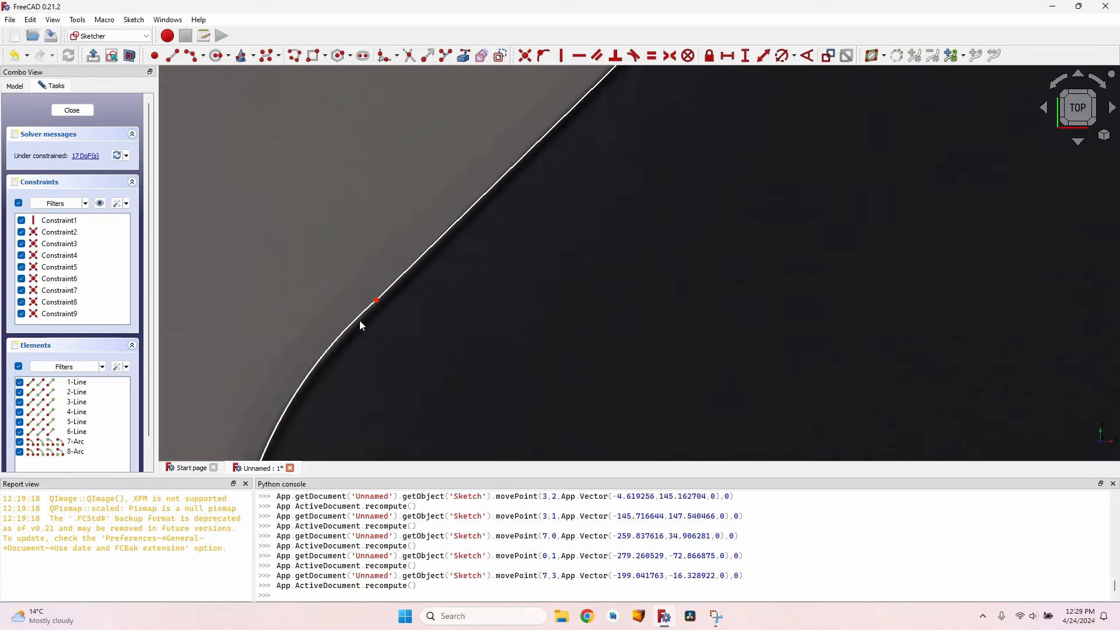
drag(362, 320, 382, 300)
Step: Reposition the outline's lower-left, bottom and right vertices to match the plate's corners in the photo
scroll(419, 355, down, 5)
scroll(462, 201, up, 2)
middle_drag(462, 200, 480, 80)
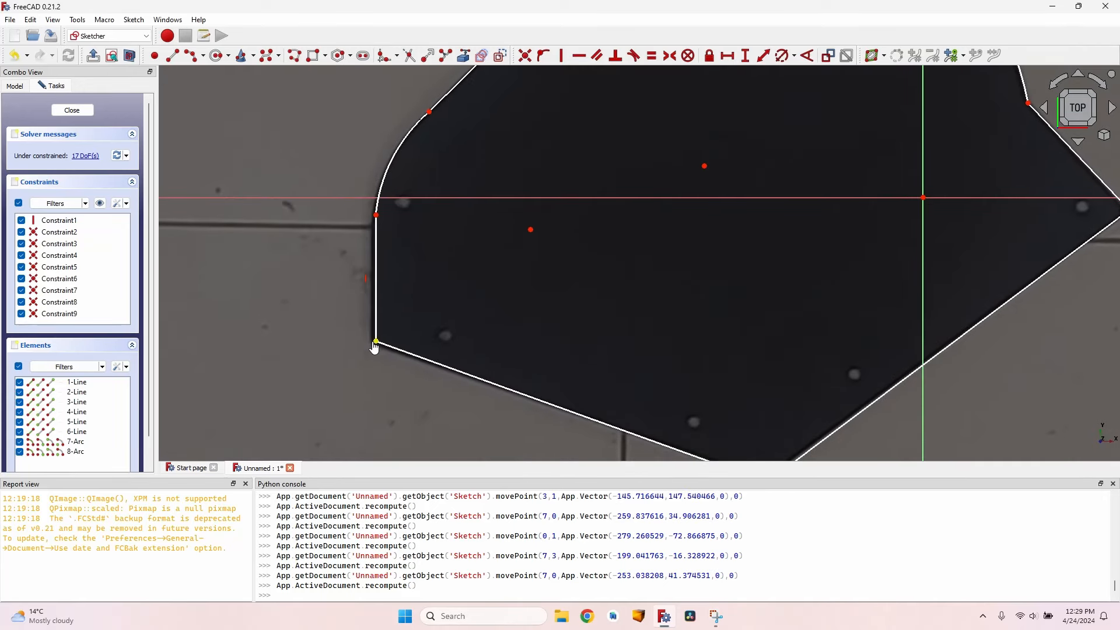
drag(376, 345, 373, 343)
scroll(420, 307, down, 6)
scroll(506, 366, up, 6)
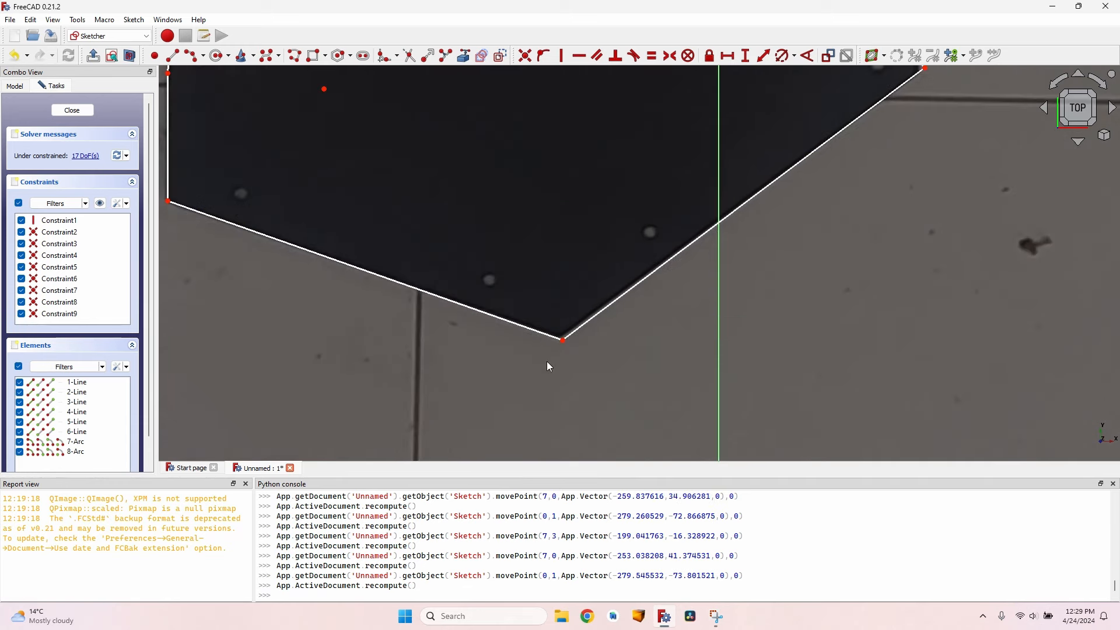
drag(563, 337, 560, 339)
scroll(554, 350, down, 5)
scroll(676, 255, up, 11)
drag(810, 183, 805, 188)
Step: Fillet the outline's right corner between the two slanted lines with a radius of about 1.8 mm
scroll(817, 177, up, 4)
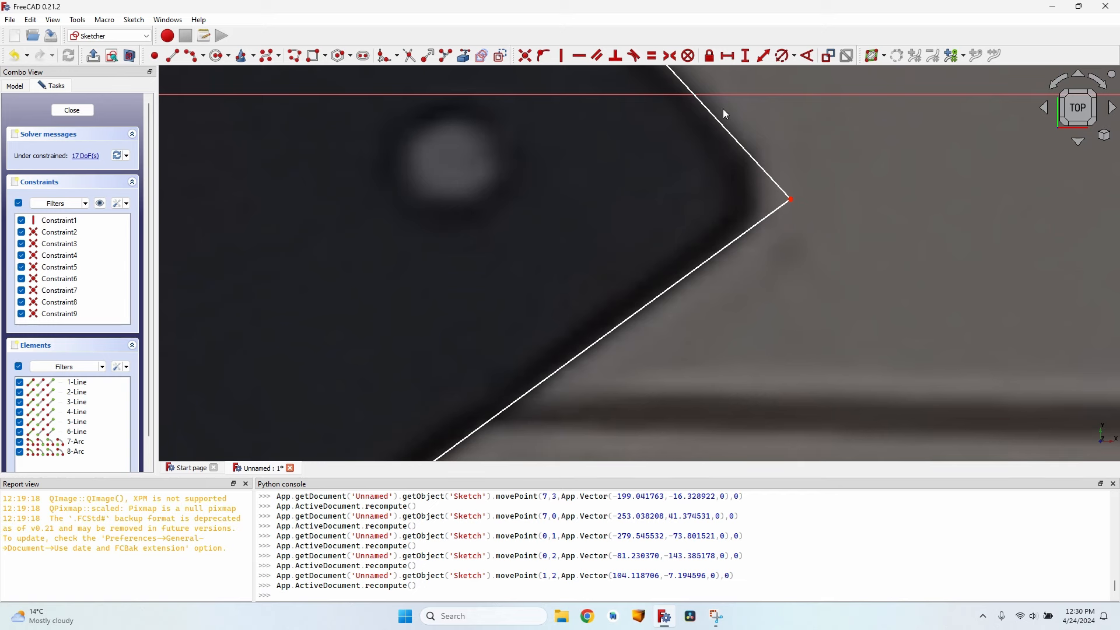
middle_drag(802, 153, 757, 238)
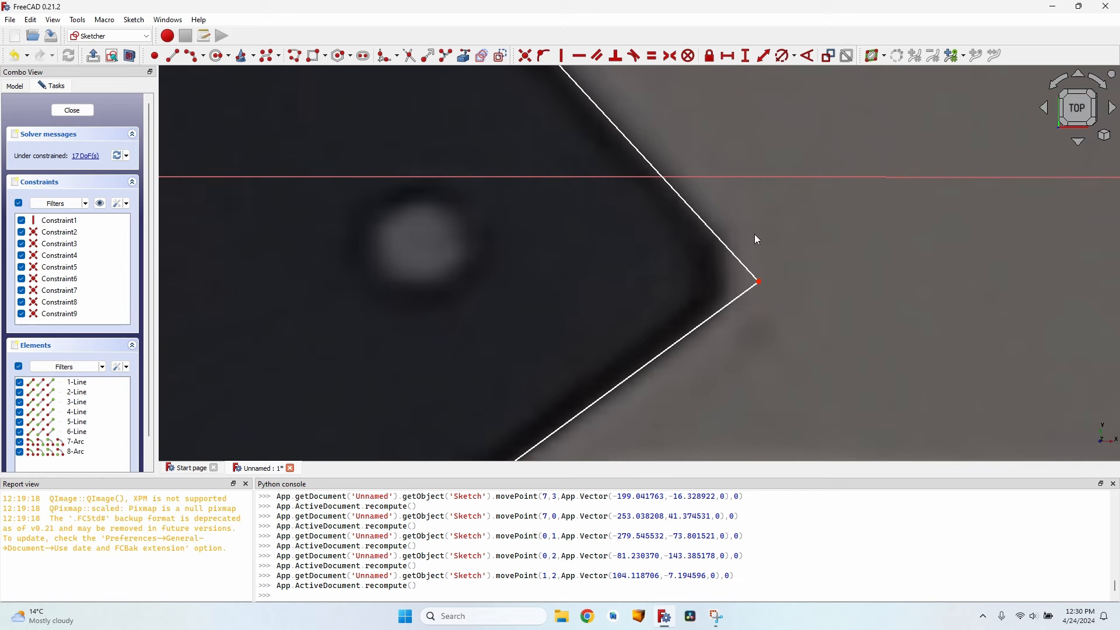
click(385, 56)
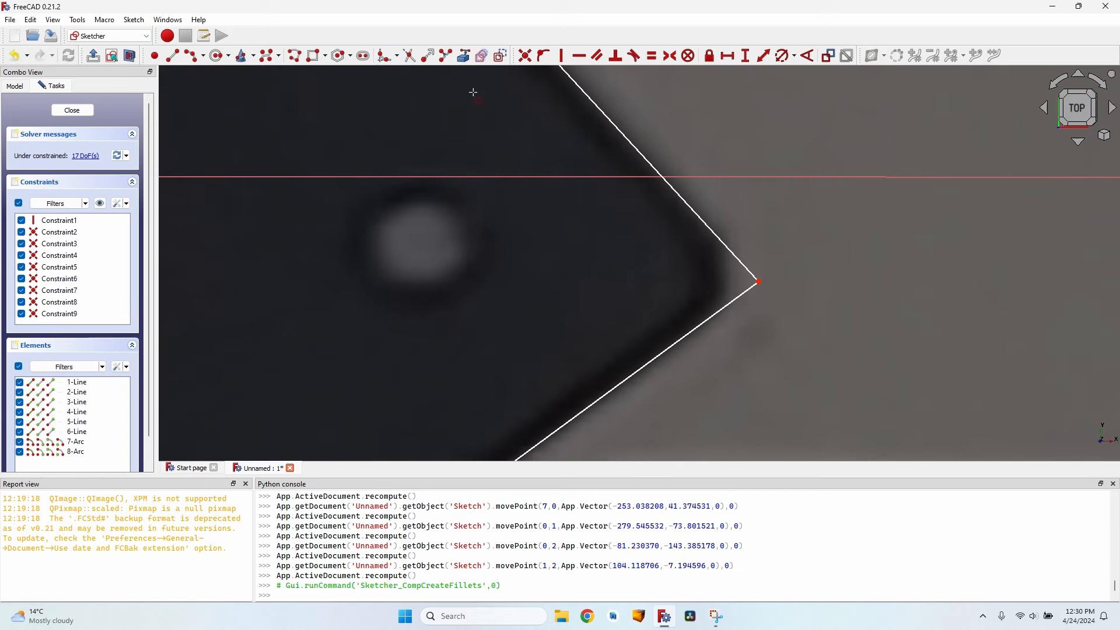
click(743, 268)
click(748, 291)
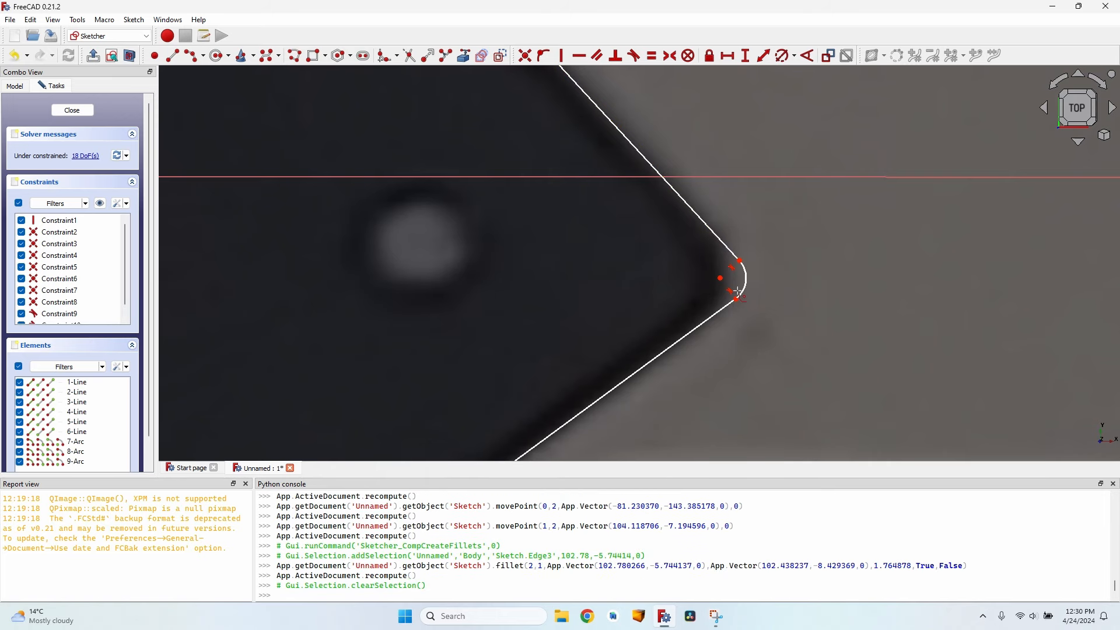
Step: Fillet both ends of the top line, the lower-left corner (radius about 4 mm) and the bottom corner (radius about 6.5 mm)
scroll(739, 292, down, 3)
scroll(785, 310, up, 6)
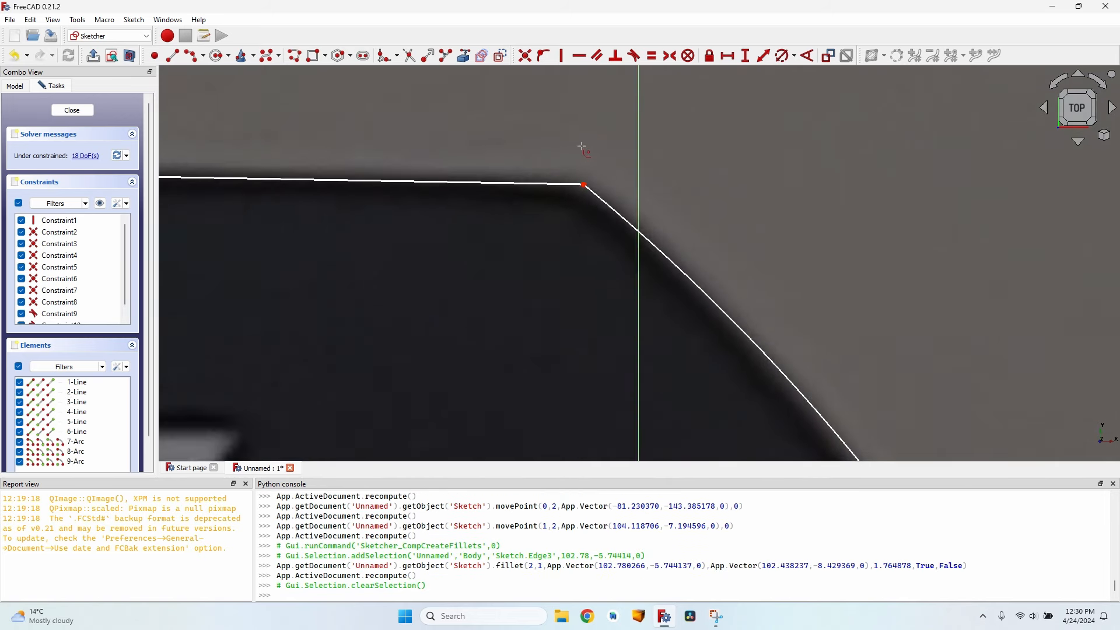
click(575, 192)
click(624, 229)
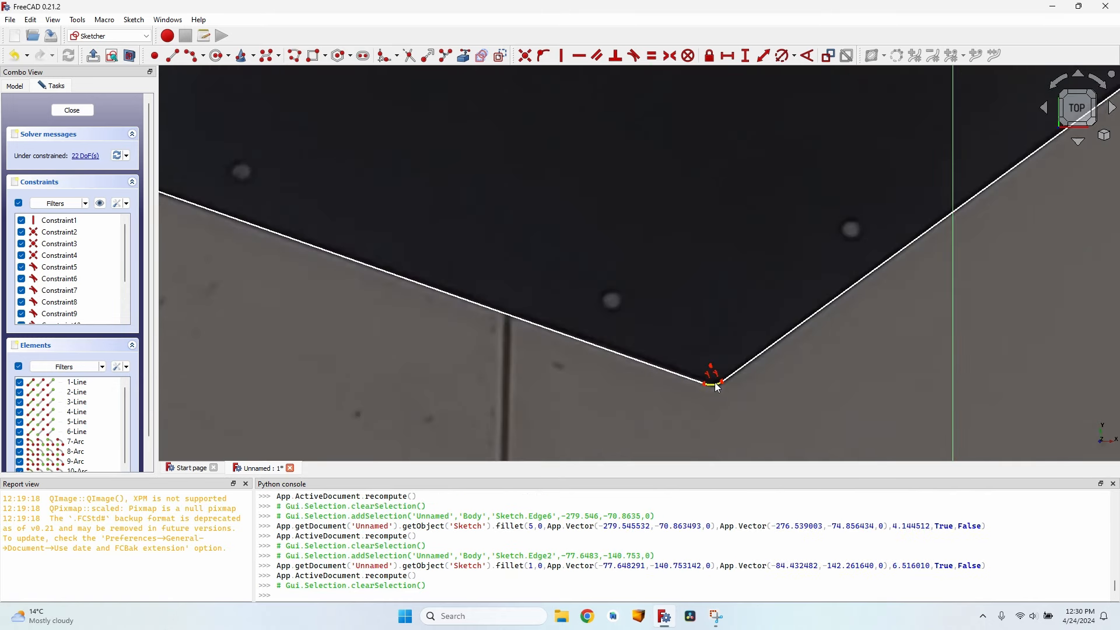
click(724, 387)
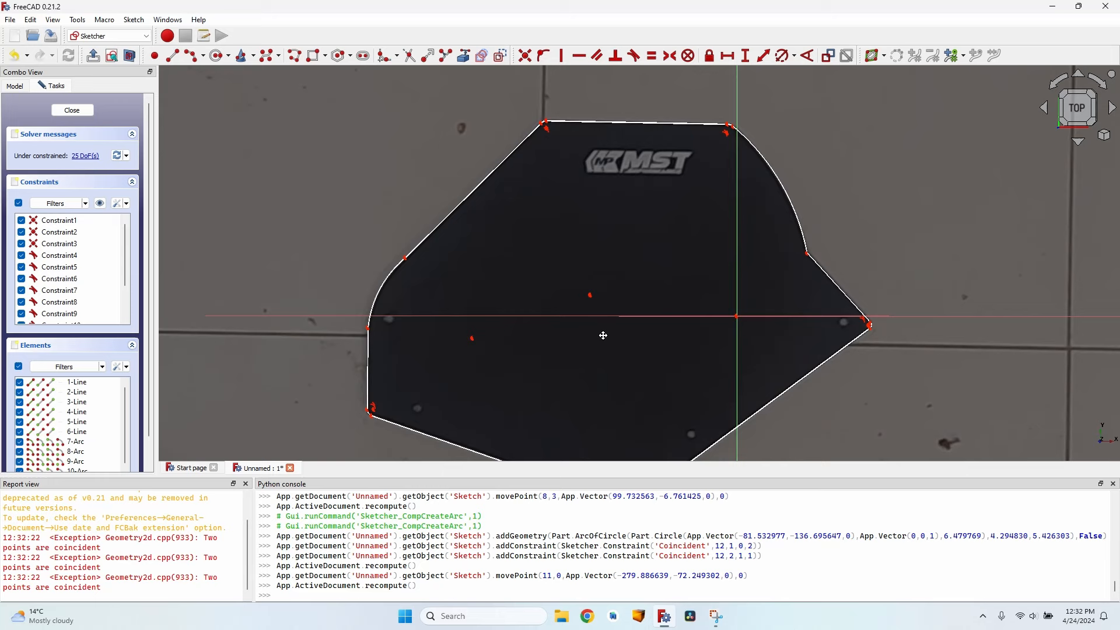
Step: Draw circles over the plate's two left holes, with radii of about 5 mm (upper) and 6.6 mm (lower)
scroll(603, 333, down, 3)
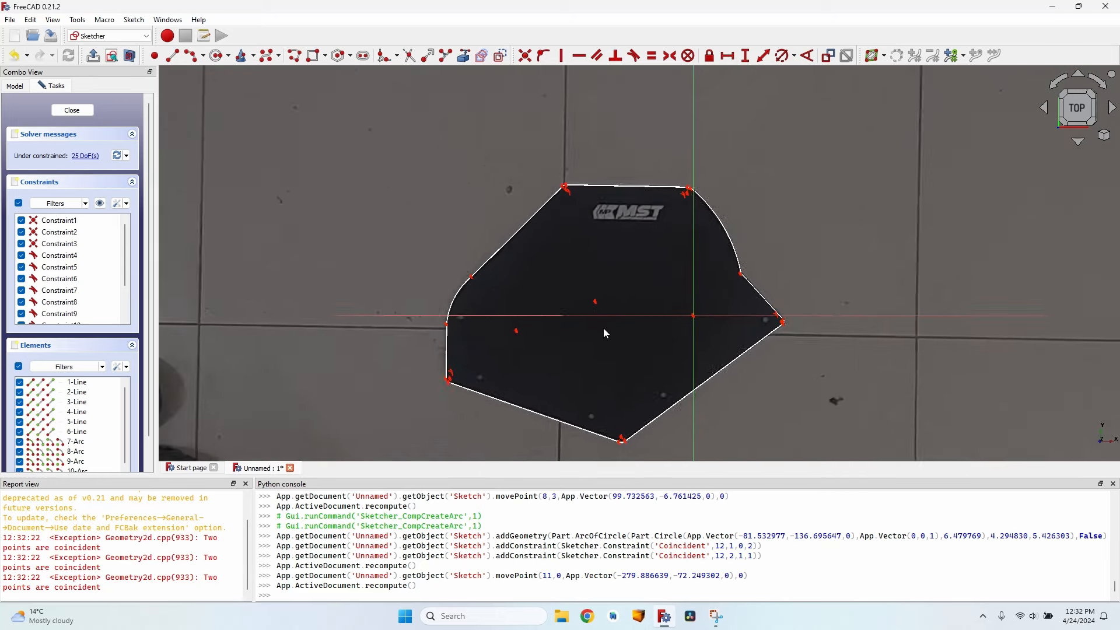
scroll(610, 350, up, 4)
mouse_move(606, 346)
middle_down()
mouse_move(598, 327)
mouse_move(426, 297)
middle_up()
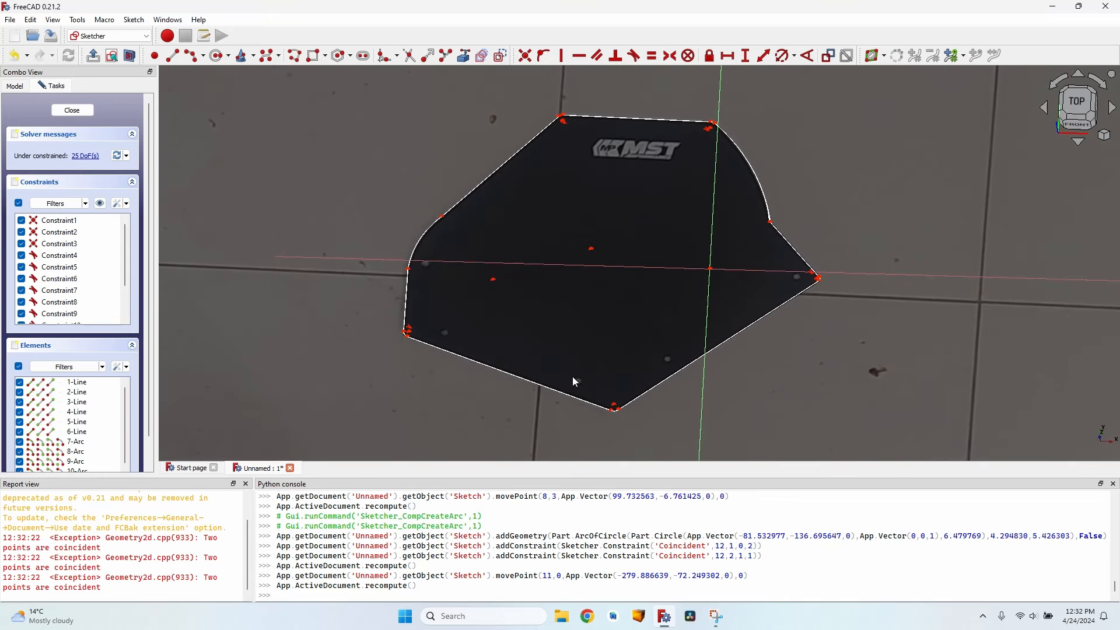
scroll(803, 280, up, 5)
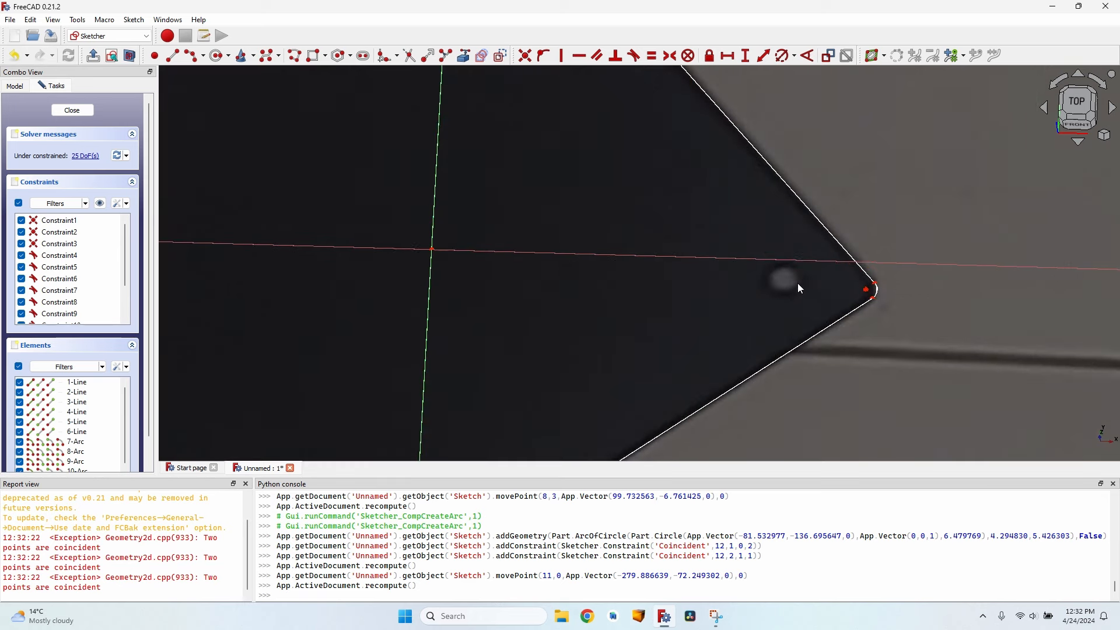
scroll(796, 283, down, 5)
scroll(562, 229, down, 2)
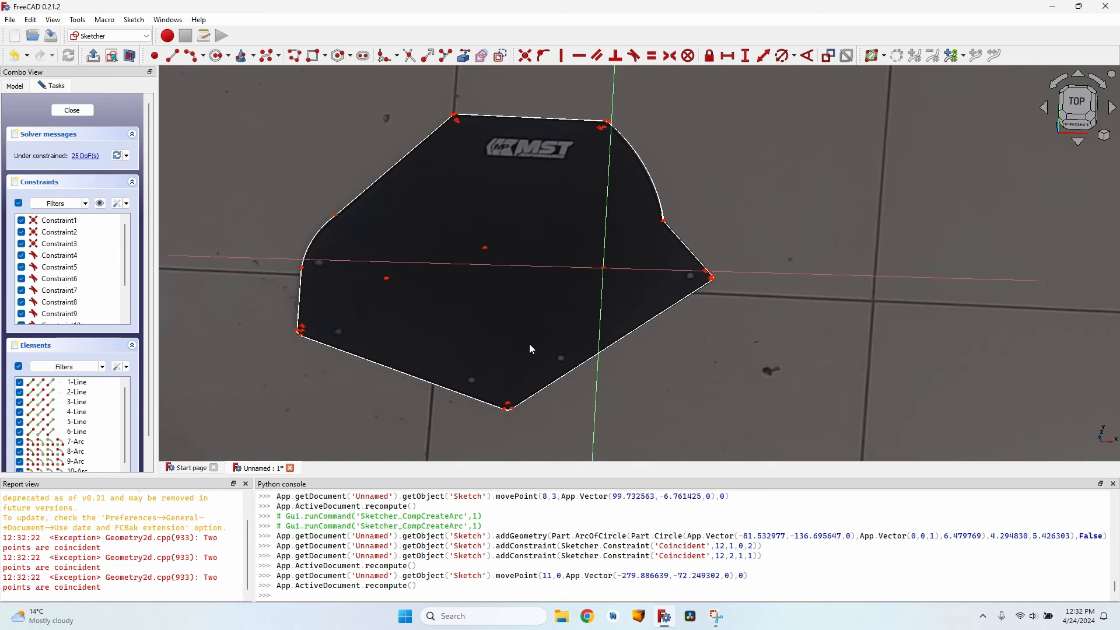
scroll(276, 269, up, 4)
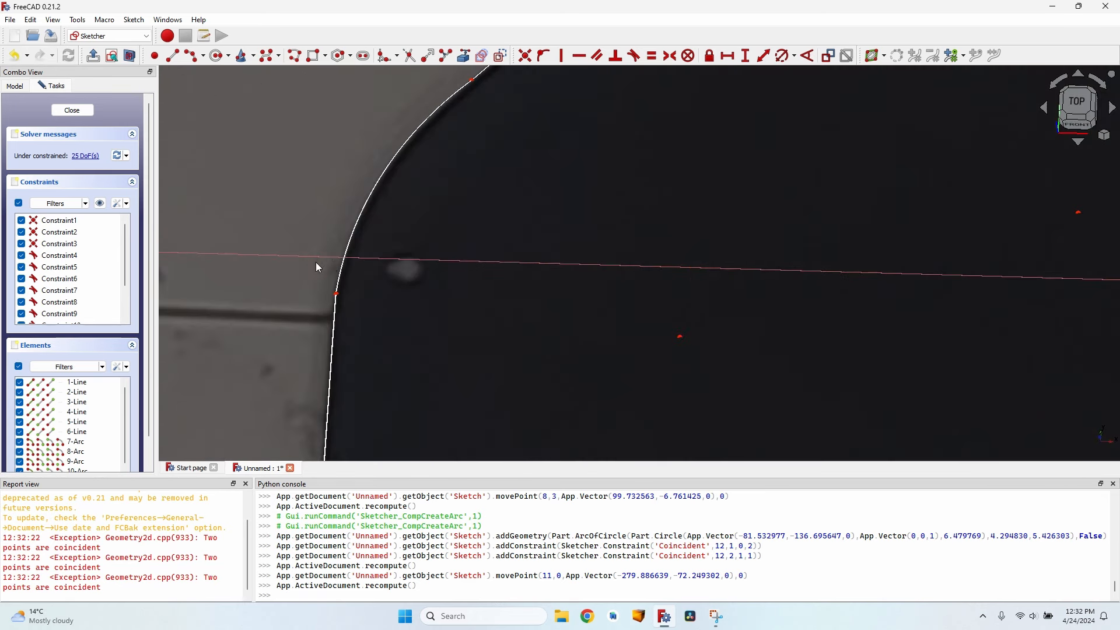
click(217, 56)
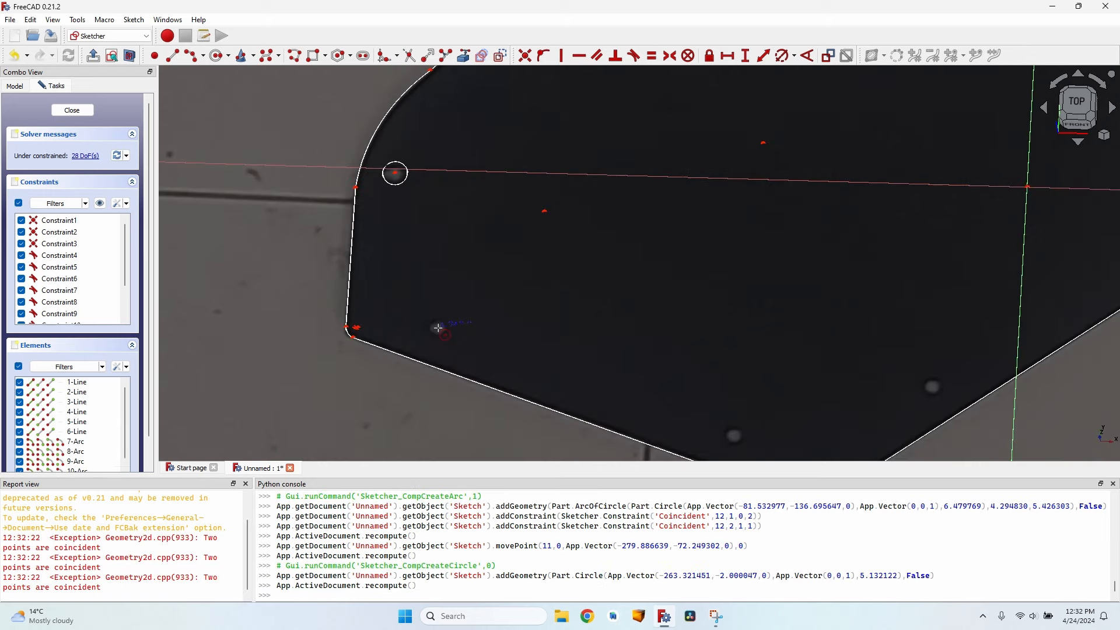
click(436, 328)
click(452, 324)
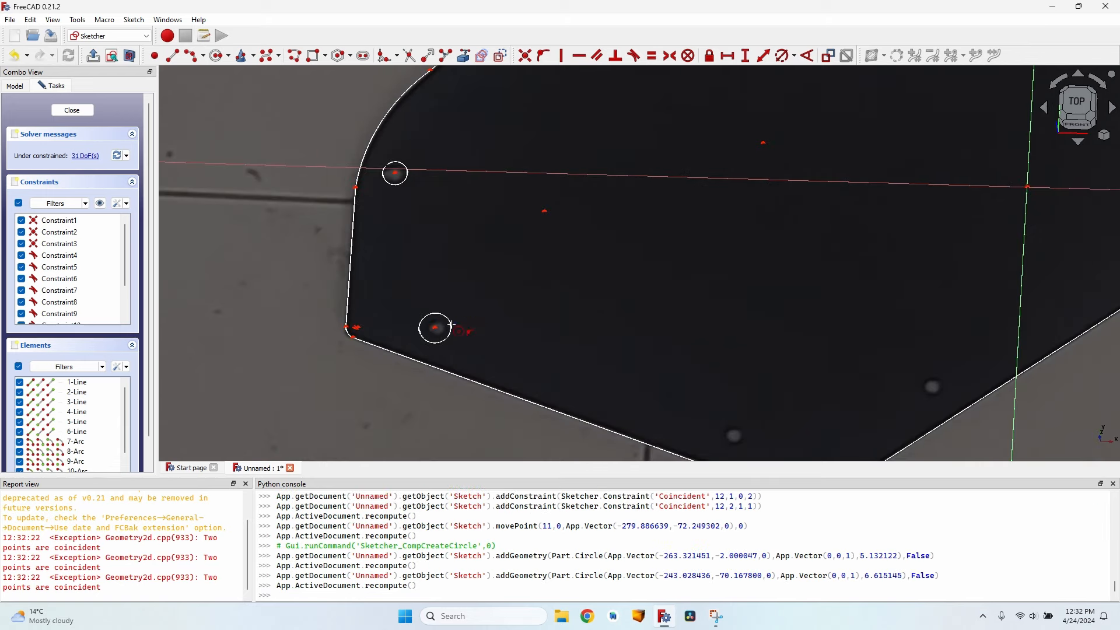
Step: Draw circles over the two bottom holes and the right hole, with radii of about 8.8, 10 and 7 mm
click(733, 434)
click(752, 427)
click(932, 387)
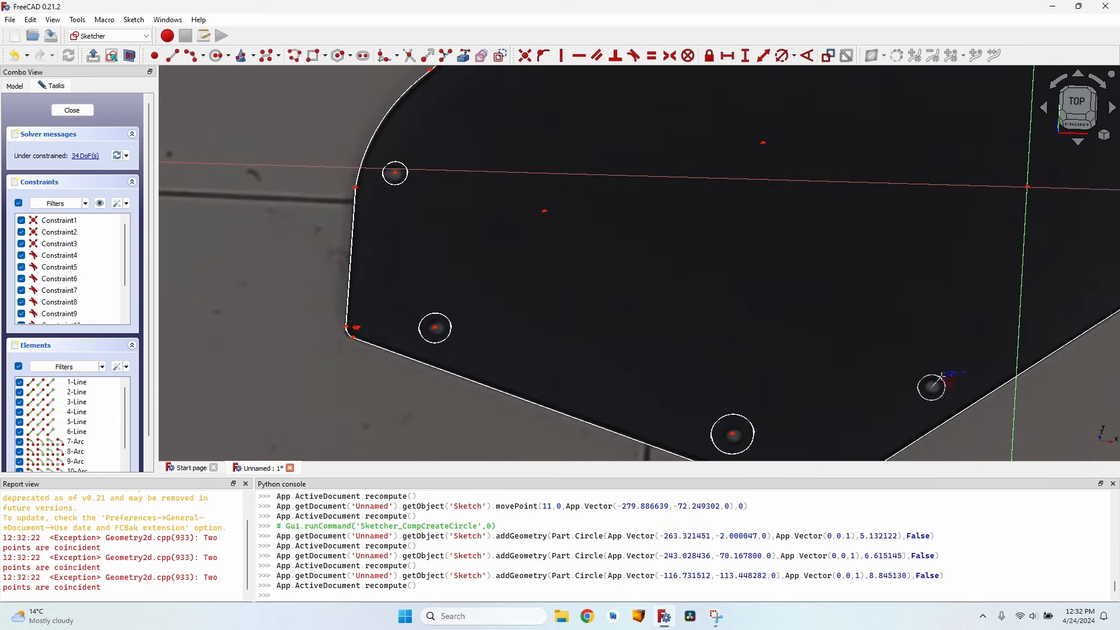
click(951, 371)
scroll(972, 361, down, 7)
scroll(1072, 311, up, 7)
scroll(968, 359, up, 3)
click(943, 356)
click(959, 357)
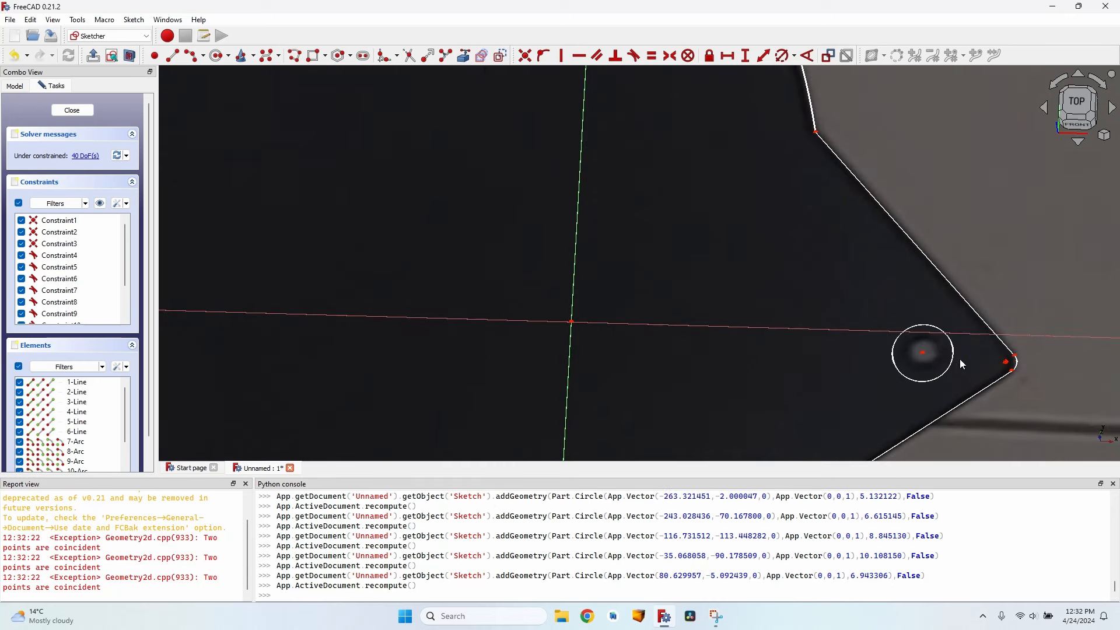
Step: Constrain all five hole circles to an equal diameter of 5.5 mm
scroll(925, 352, up, 3)
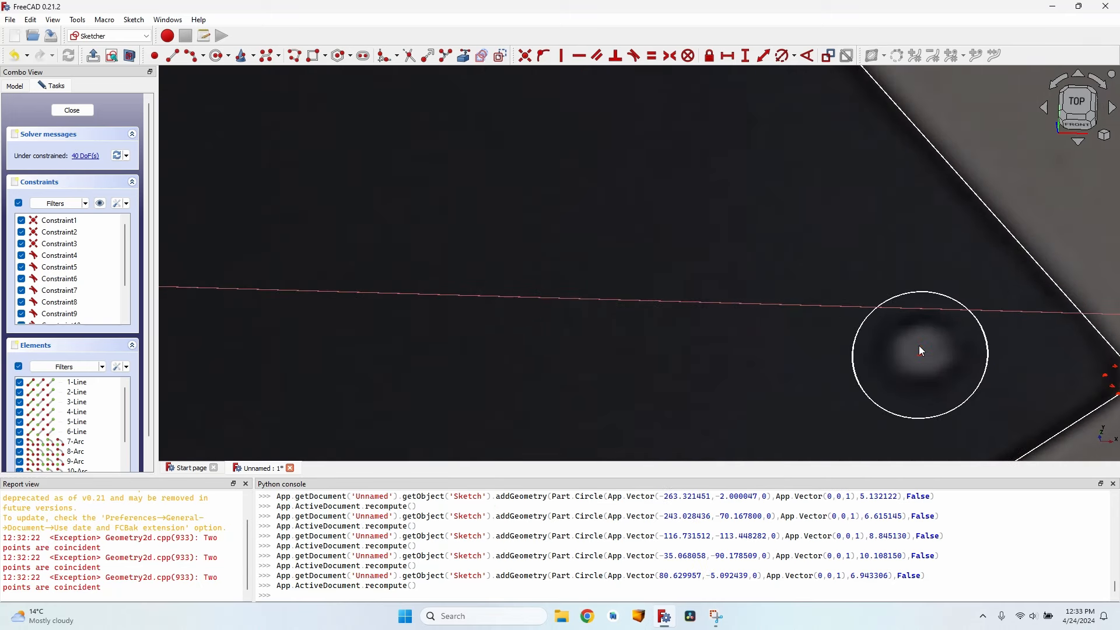
scroll(933, 398, down, 6)
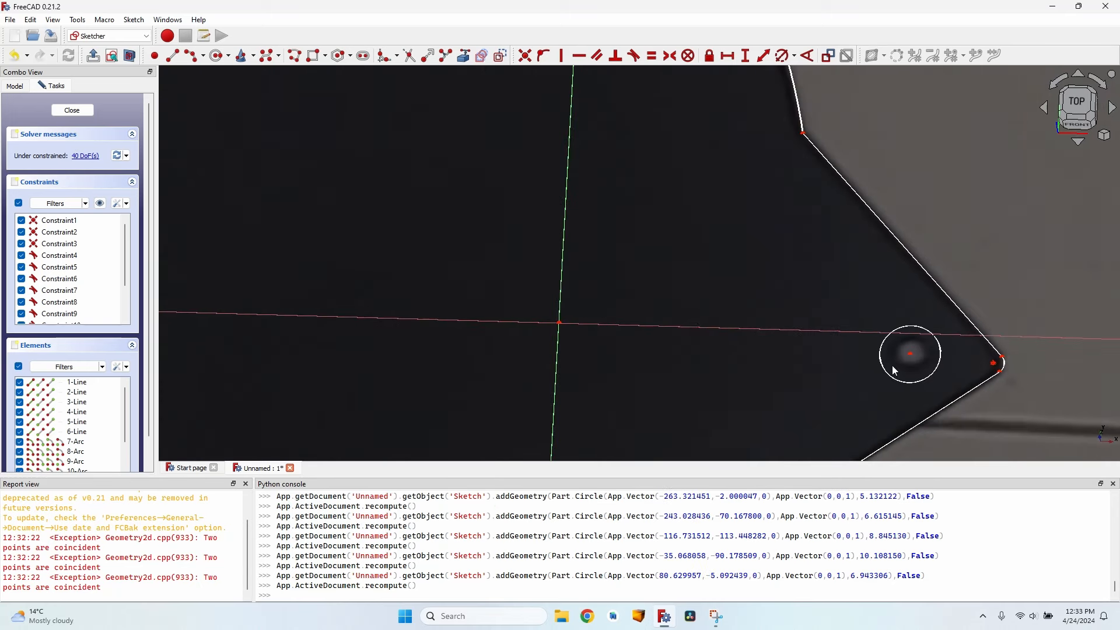
drag(915, 379, 915, 379)
scroll(685, 372, down, 3)
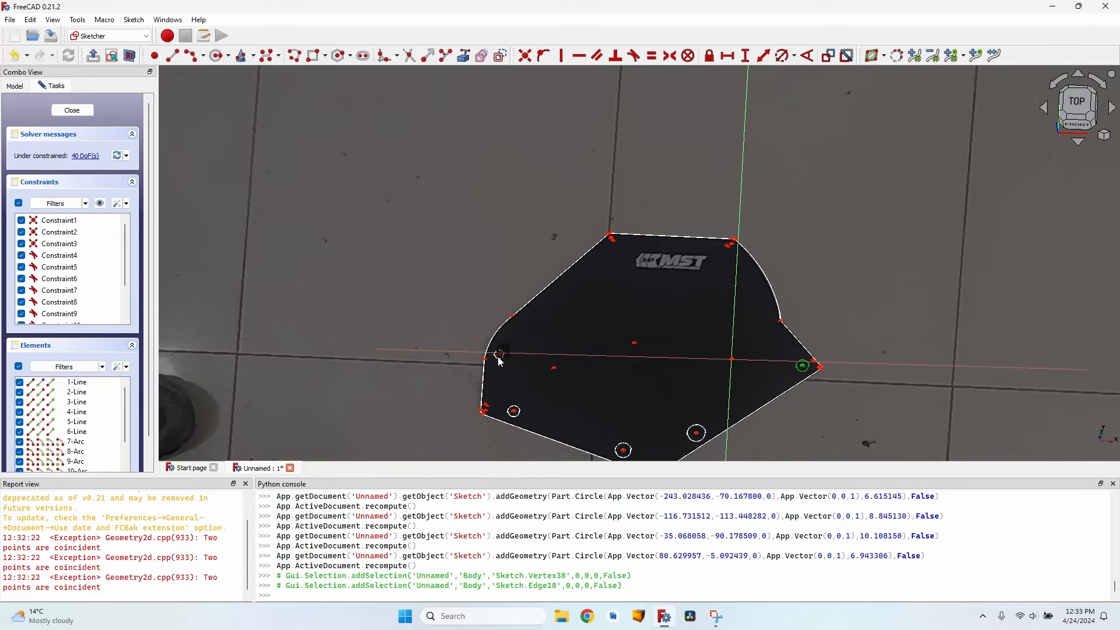
click(497, 361)
click(513, 418)
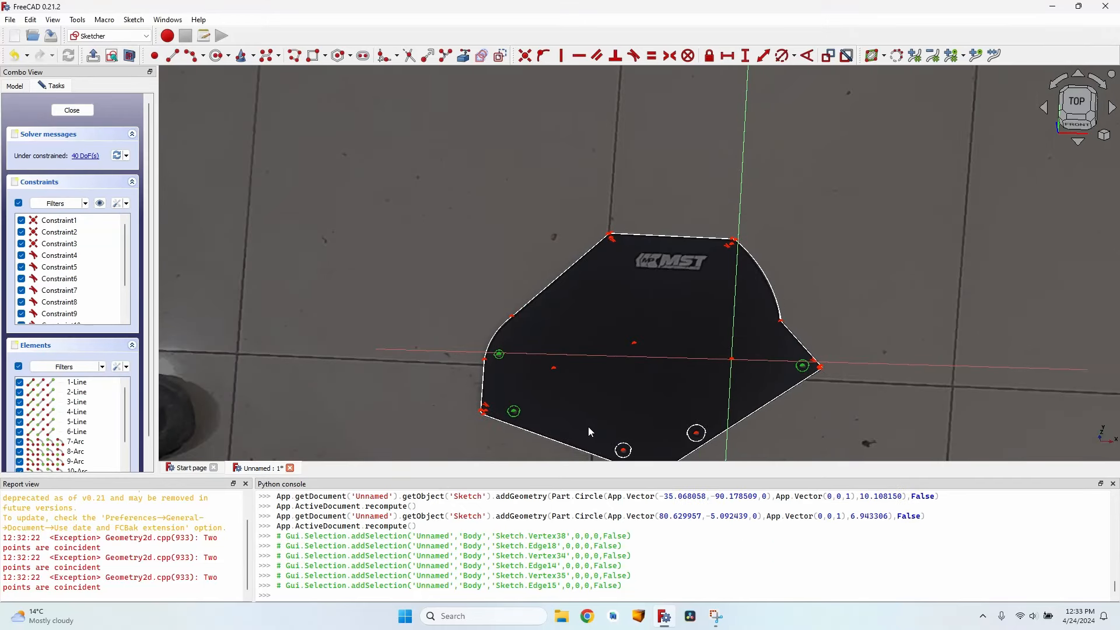
click(624, 449)
click(697, 433)
click(795, 55)
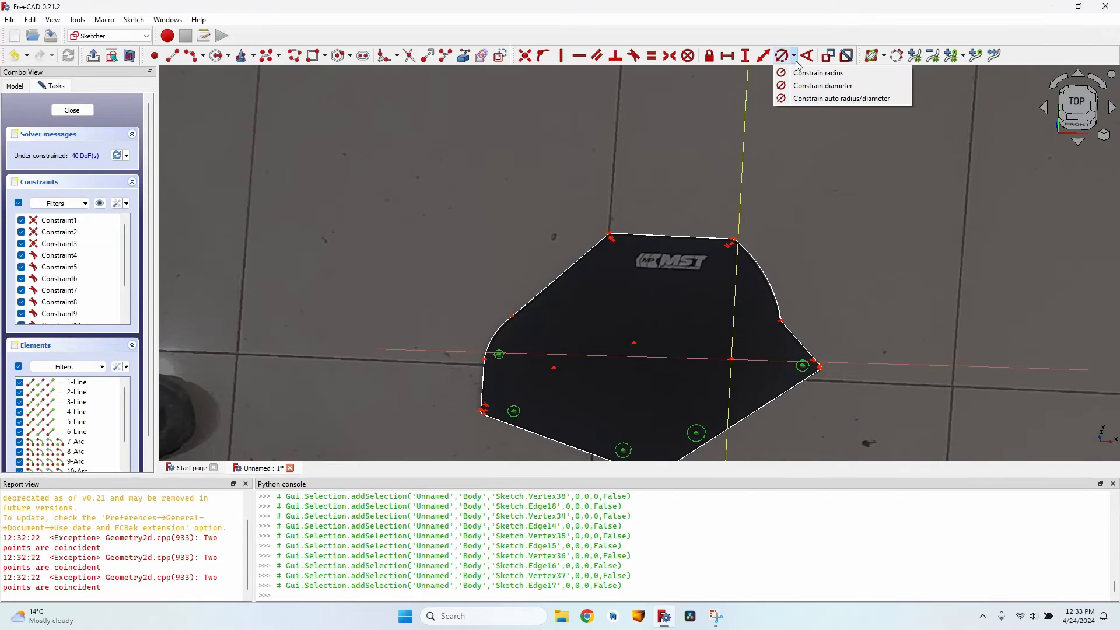
click(831, 101)
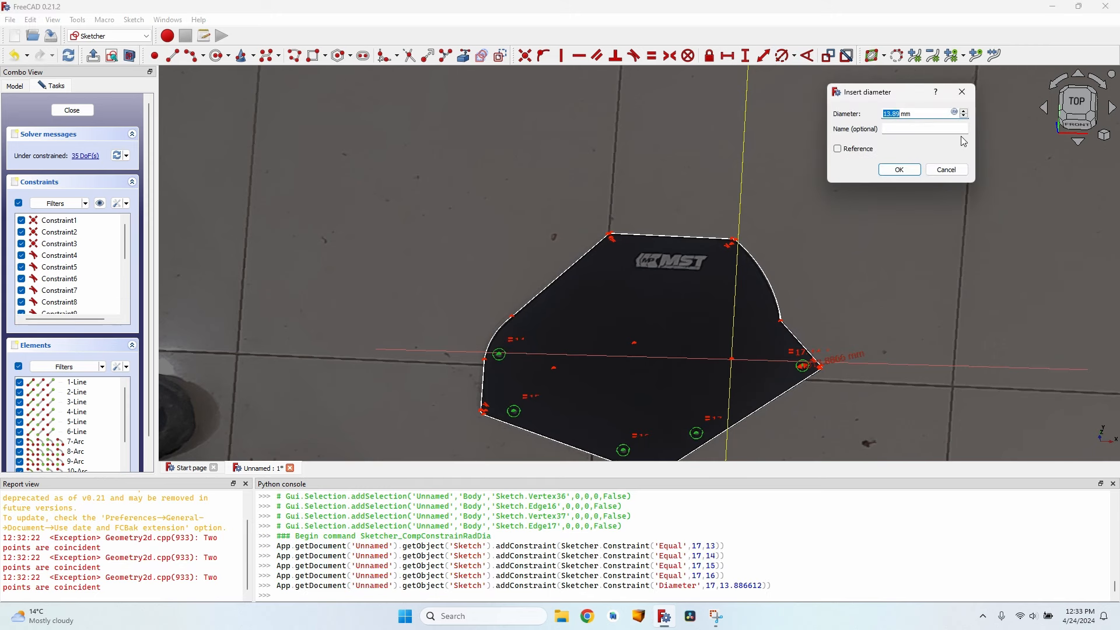
text(5.5)
key(Return)
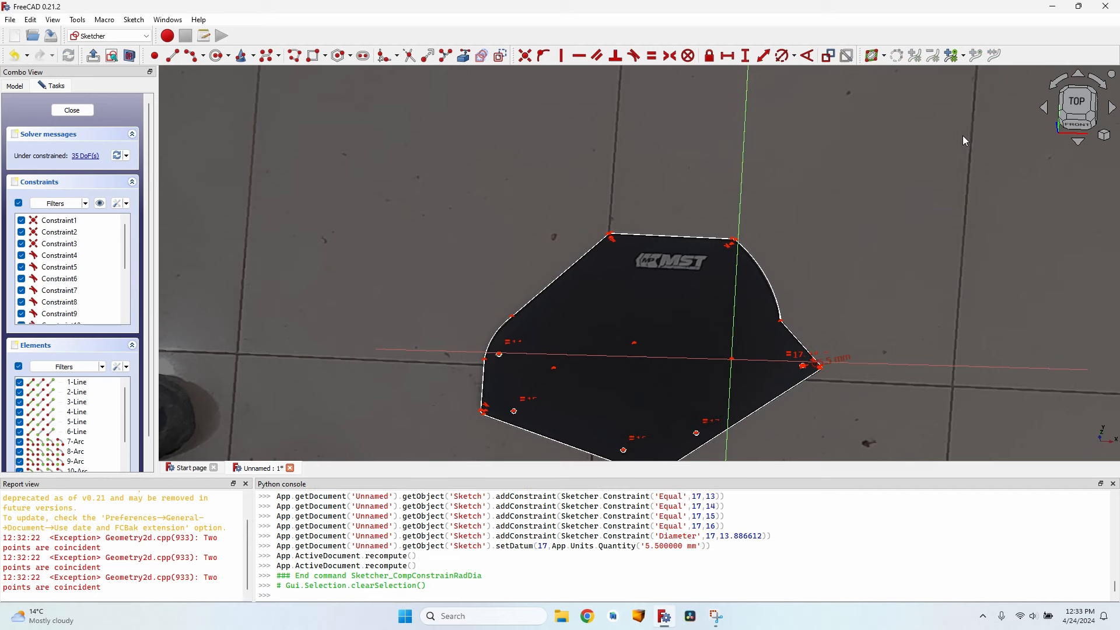
Step: Center the upper-left circle on its hole in the photo
scroll(552, 354, up, 5)
scroll(601, 315, up, 4)
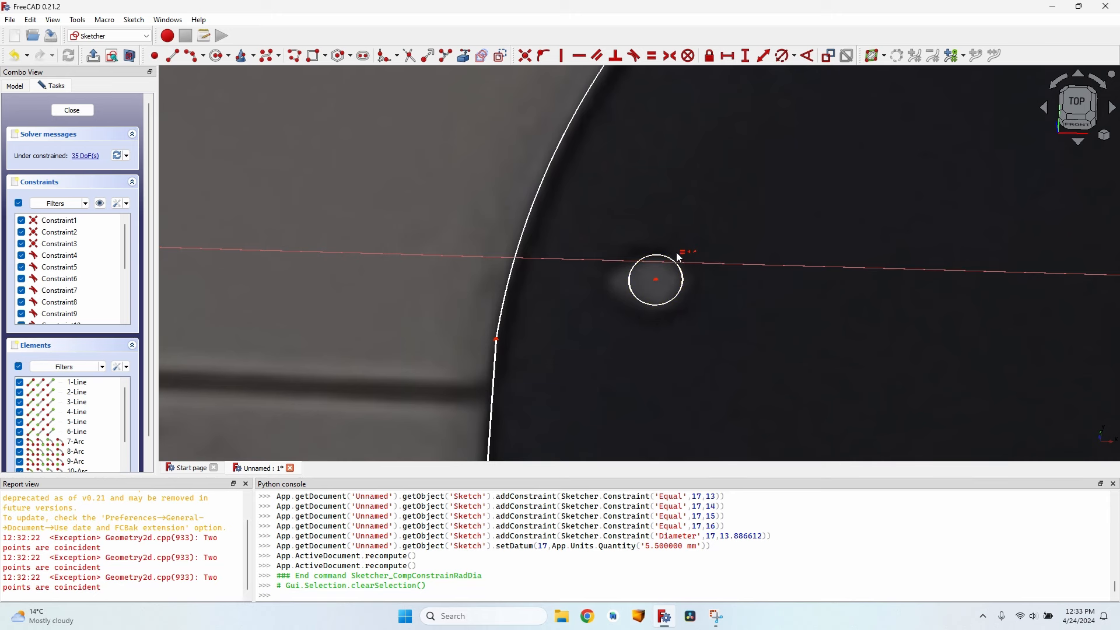
drag(689, 287, 679, 287)
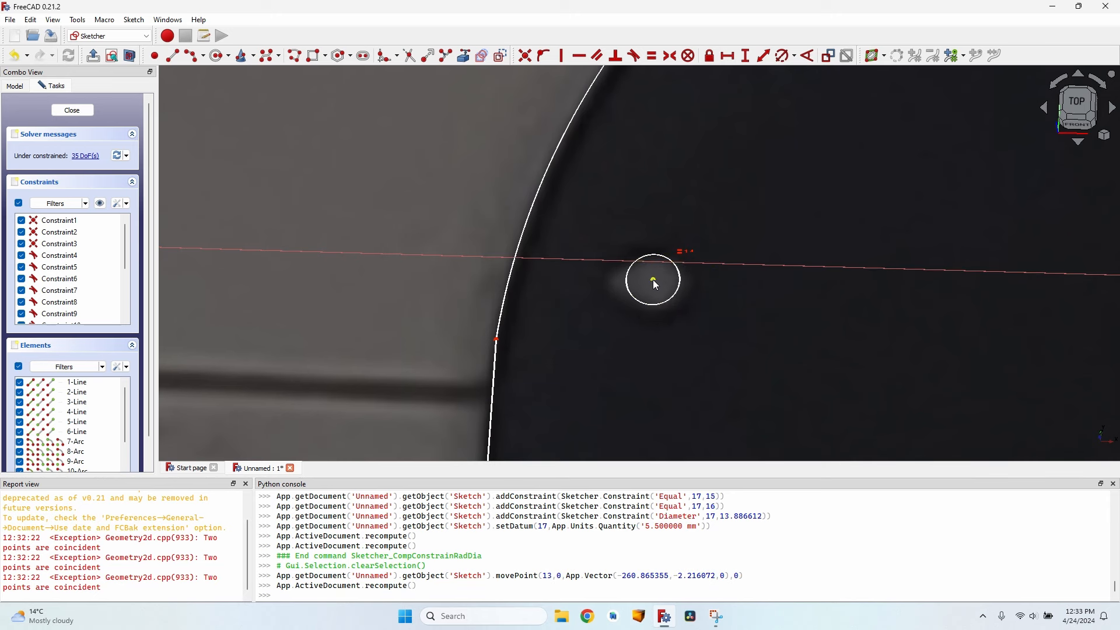
drag(656, 285, 655, 285)
scroll(655, 285, down, 4)
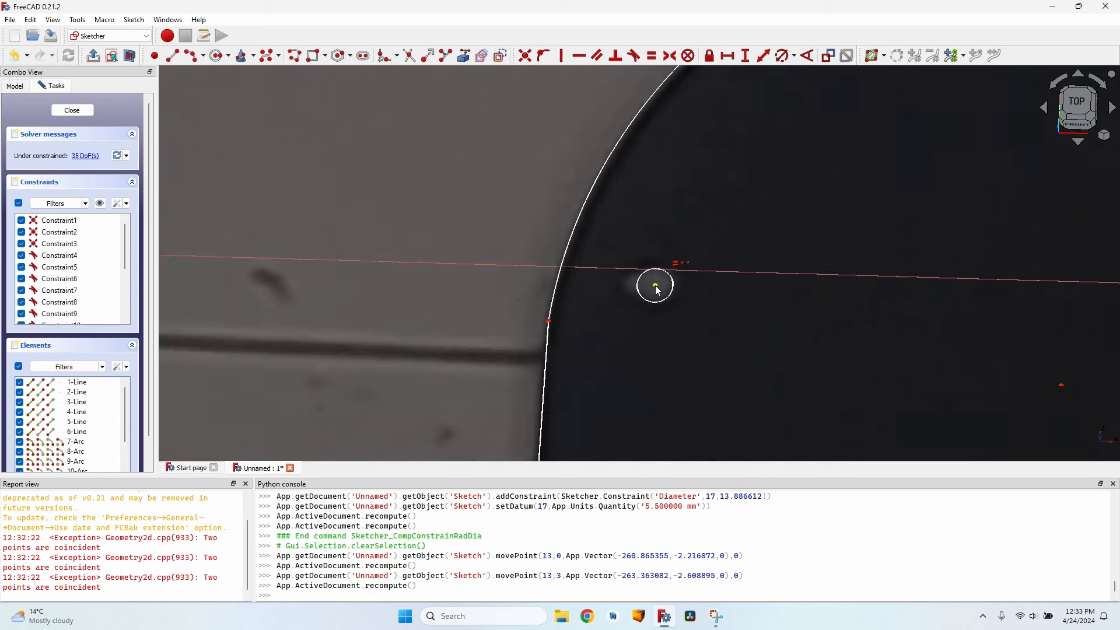
Step: Center the lower-left, two bottom and right circles on their holes in the photo
scroll(680, 379, up, 4)
scroll(685, 393, up, 4)
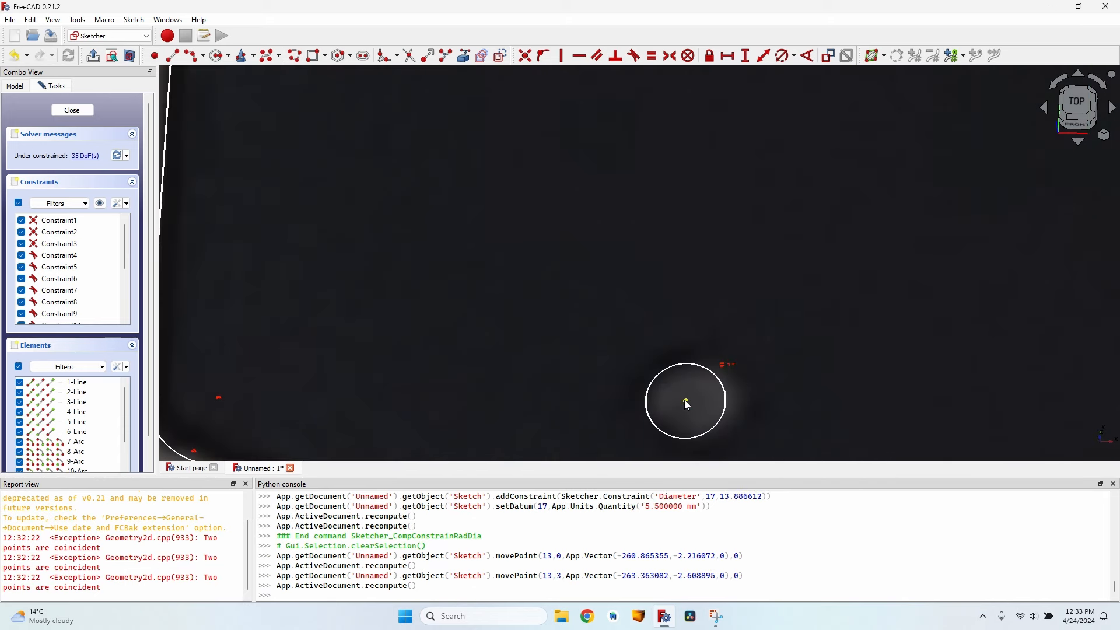
drag(686, 402, 695, 398)
scroll(696, 398, down, 8)
middle_drag(926, 414, 926, 408)
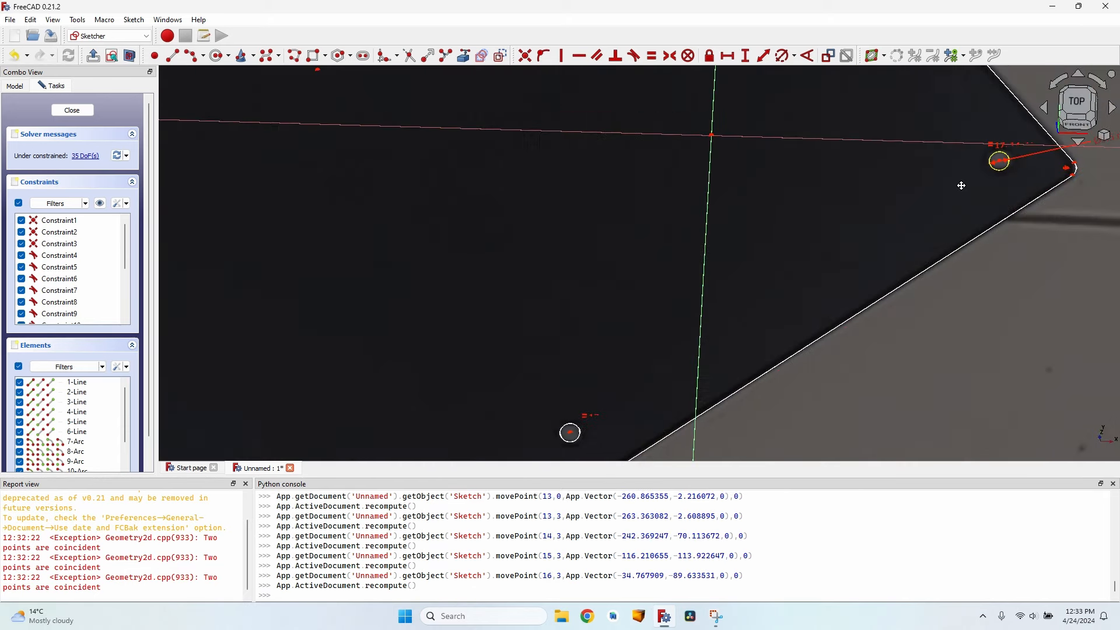
middle_drag(960, 185, 649, 310)
scroll(683, 295, up, 7)
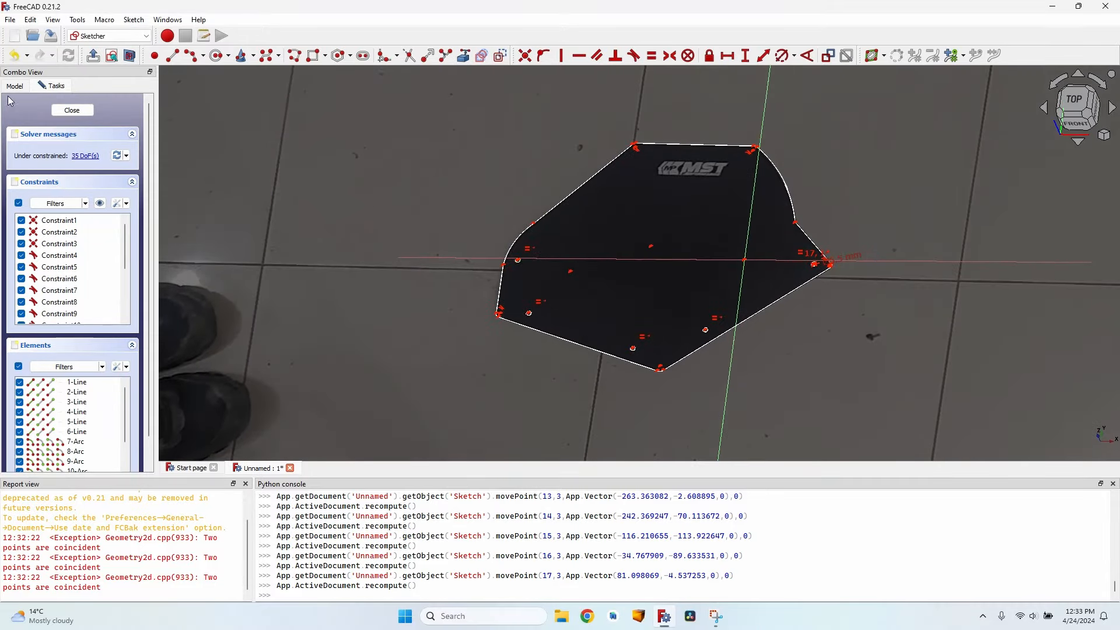
Step: Close the finished sketch and select the imported plate photo
click(72, 110)
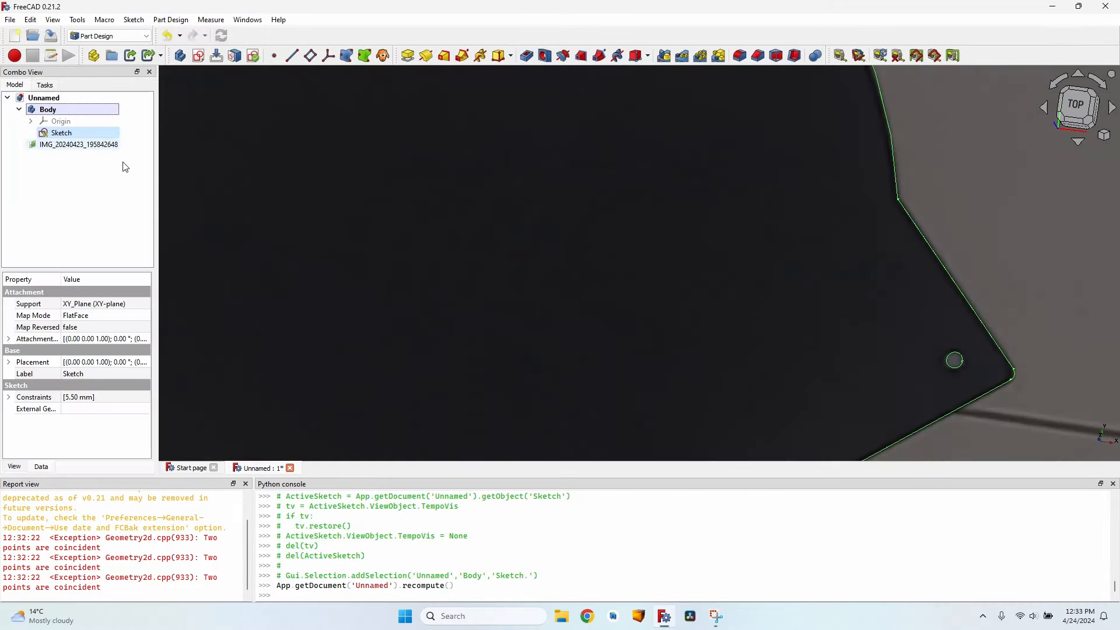
scroll(650, 215, down, 5)
click(534, 215)
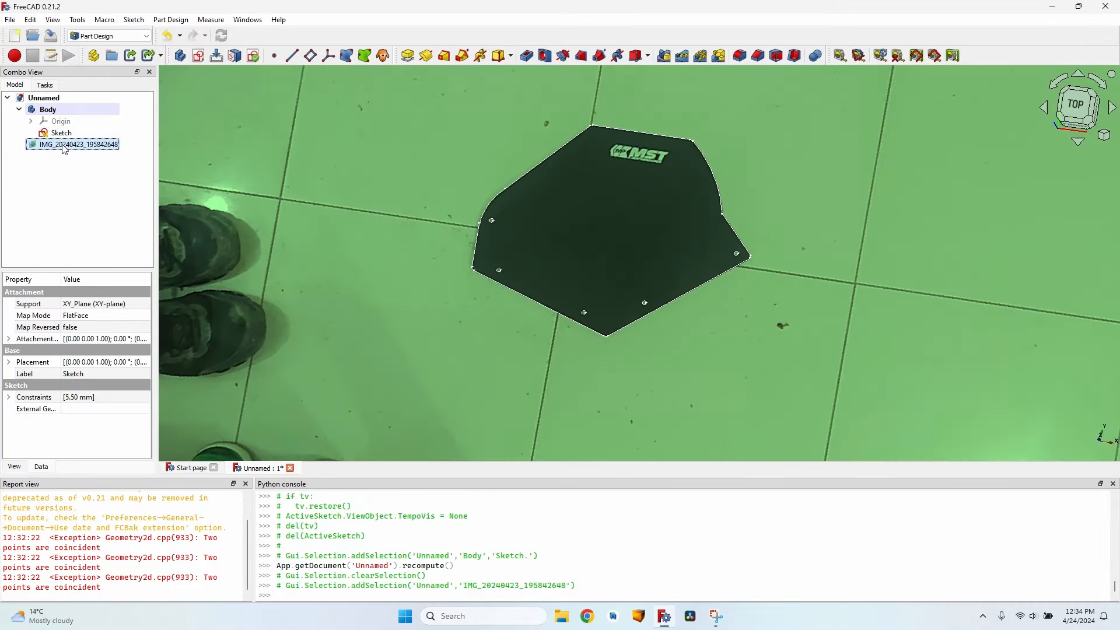
Step: Set the plate photo's Z position to -0.01 mm so it lies just below the sketch plane
click(8, 304)
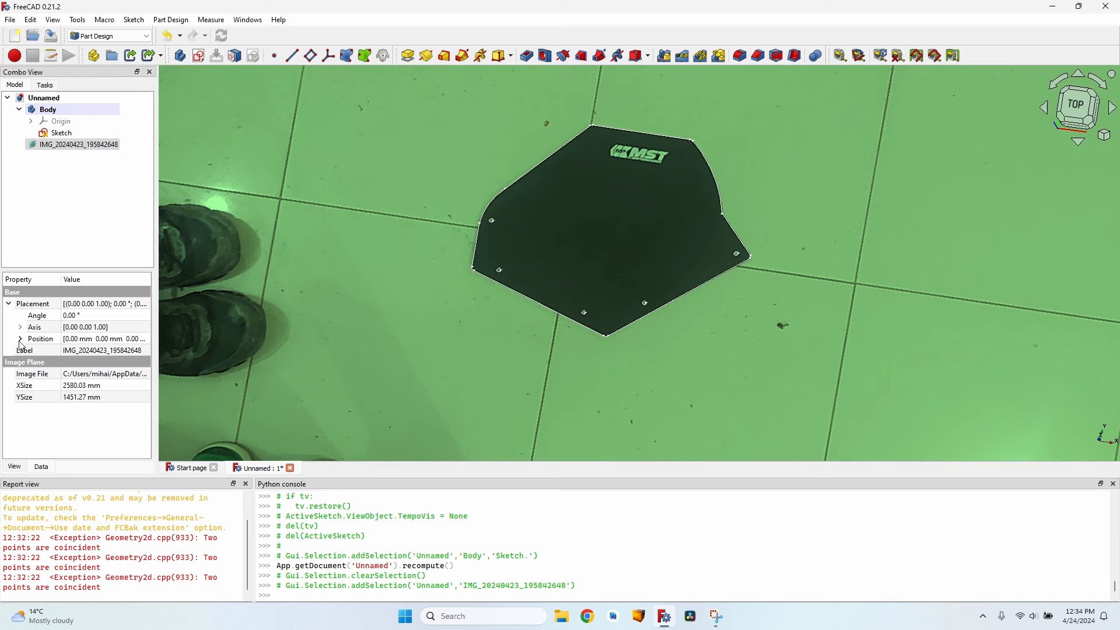
click(20, 340)
click(69, 374)
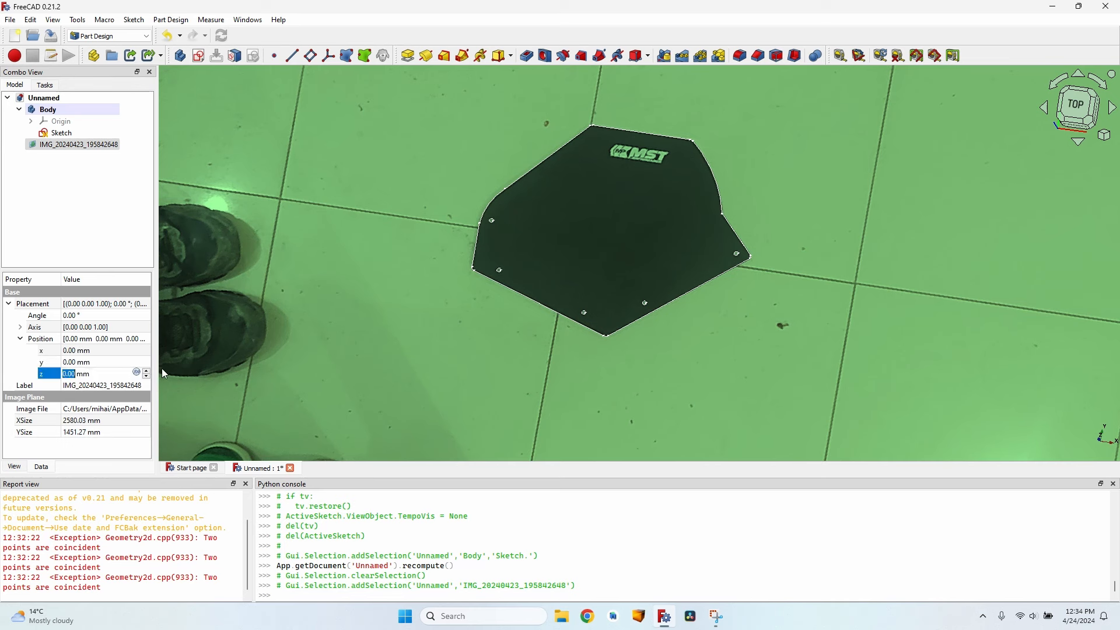
text(-0.01)
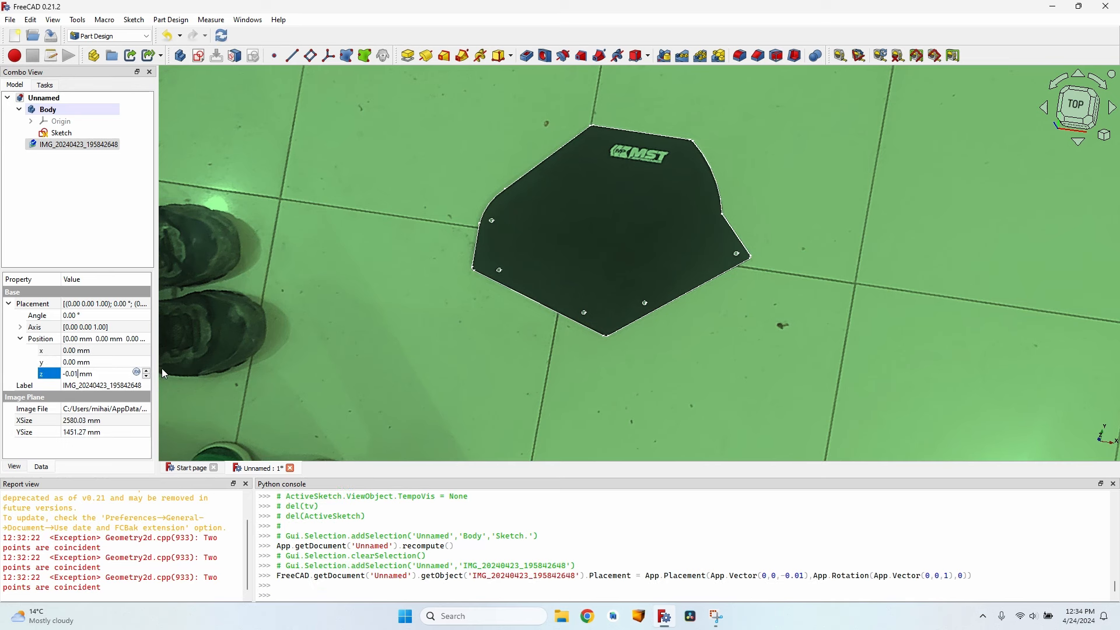
key(Return)
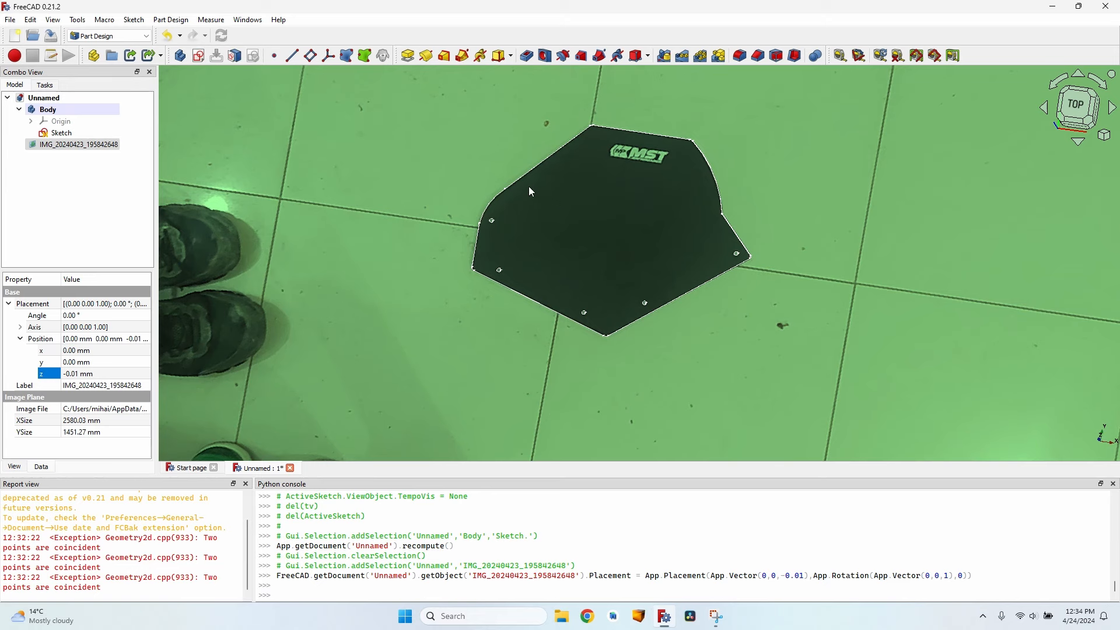
Step: Pad the traced plate sketch to a thickness of 2 mm
scroll(499, 212, down, 3)
scroll(547, 187, up, 4)
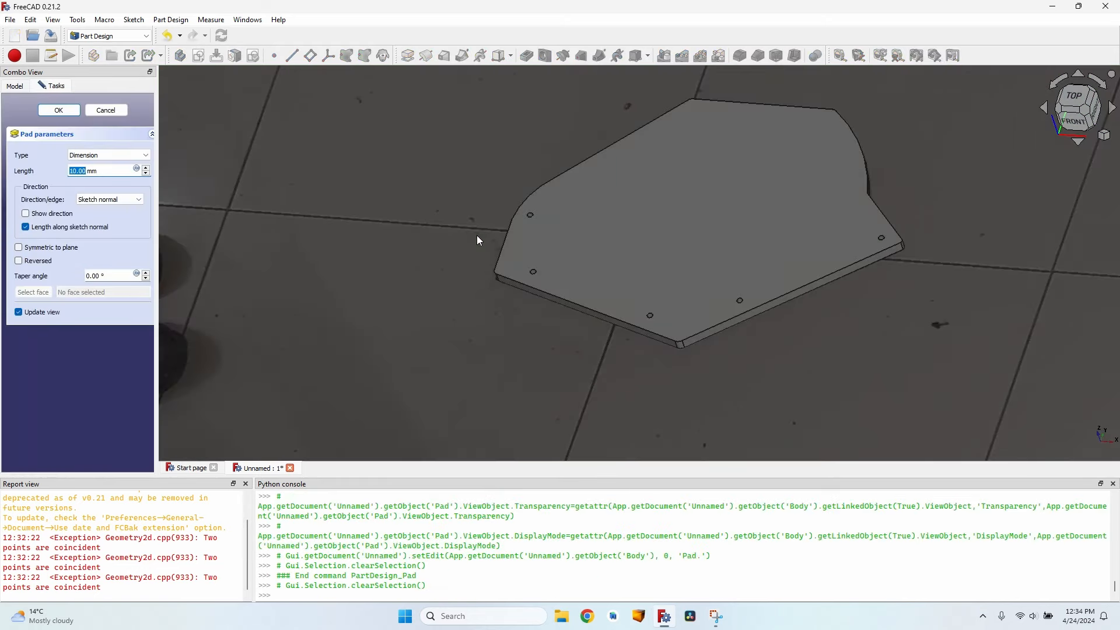
text(2mm)
key(Return)
scroll(600, 292, up, 3)
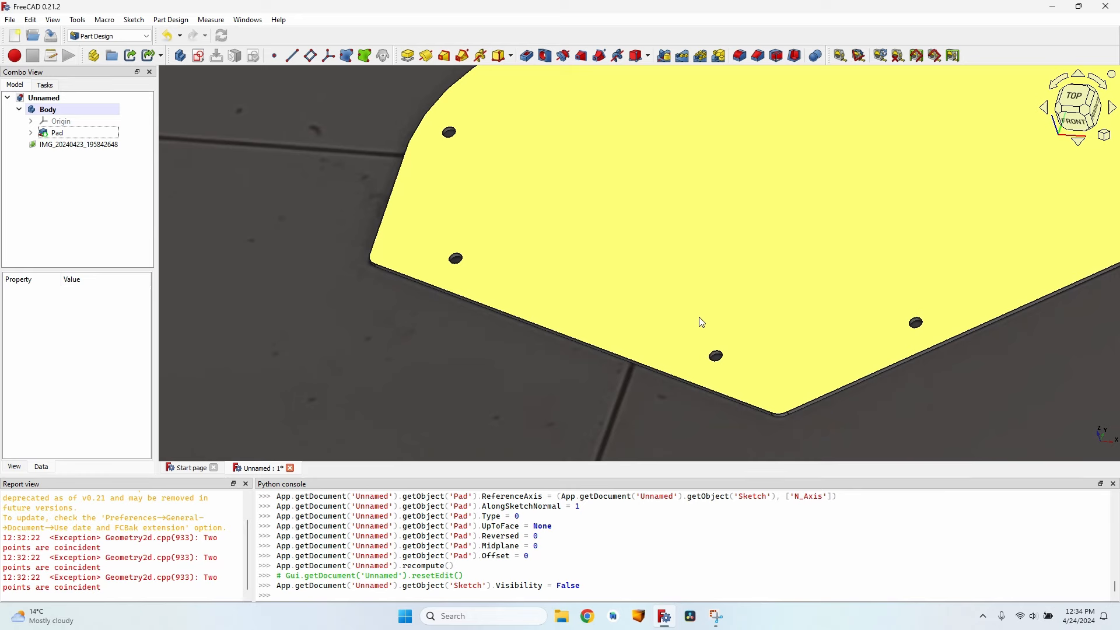
scroll(776, 349, down, 3)
scroll(638, 243, down, 3)
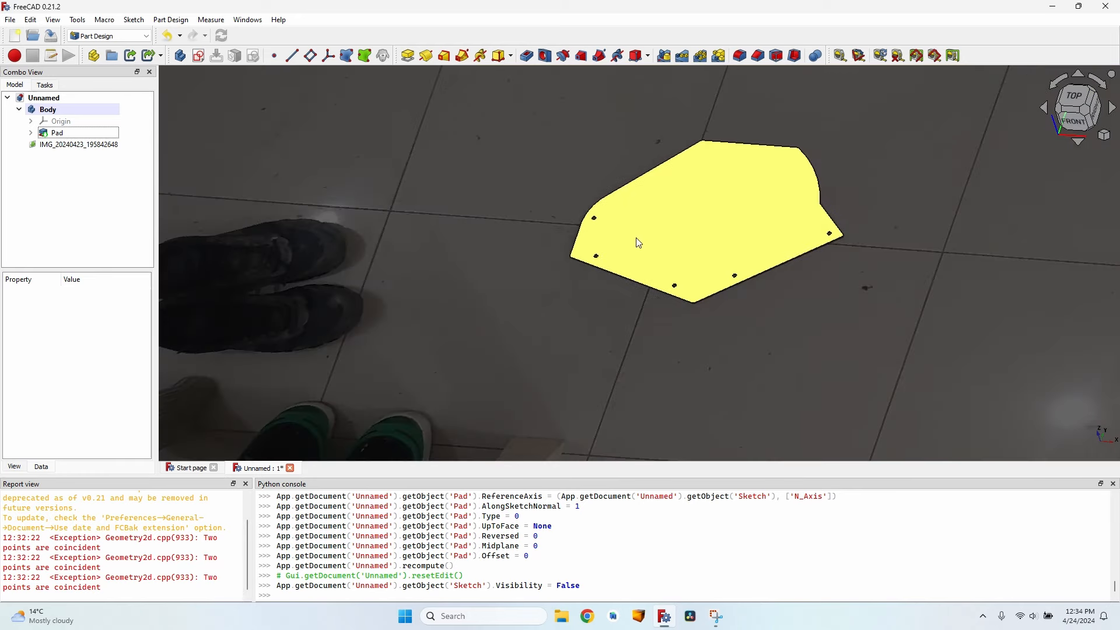
Step: Hide the imported plate photo so only the padded plate is shown
click(82, 146)
key(space)
middle_drag(671, 263, 640, 239)
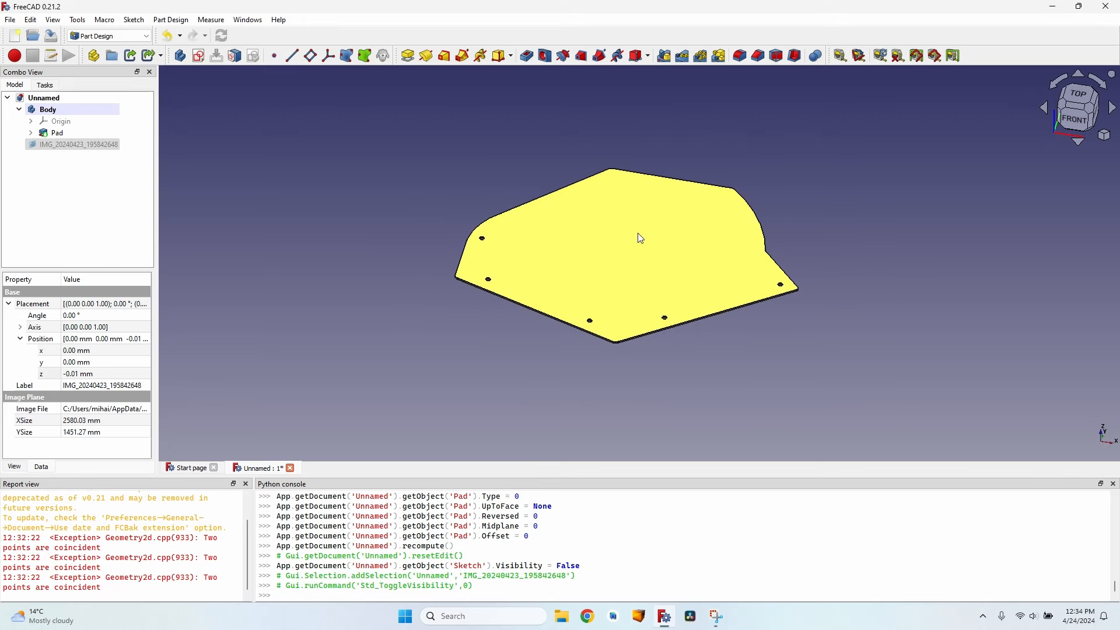
Step: Switch to the Path workbench and create a job for the Body using the "job template - 6 mm hardwood" template
click(109, 36)
click(88, 287)
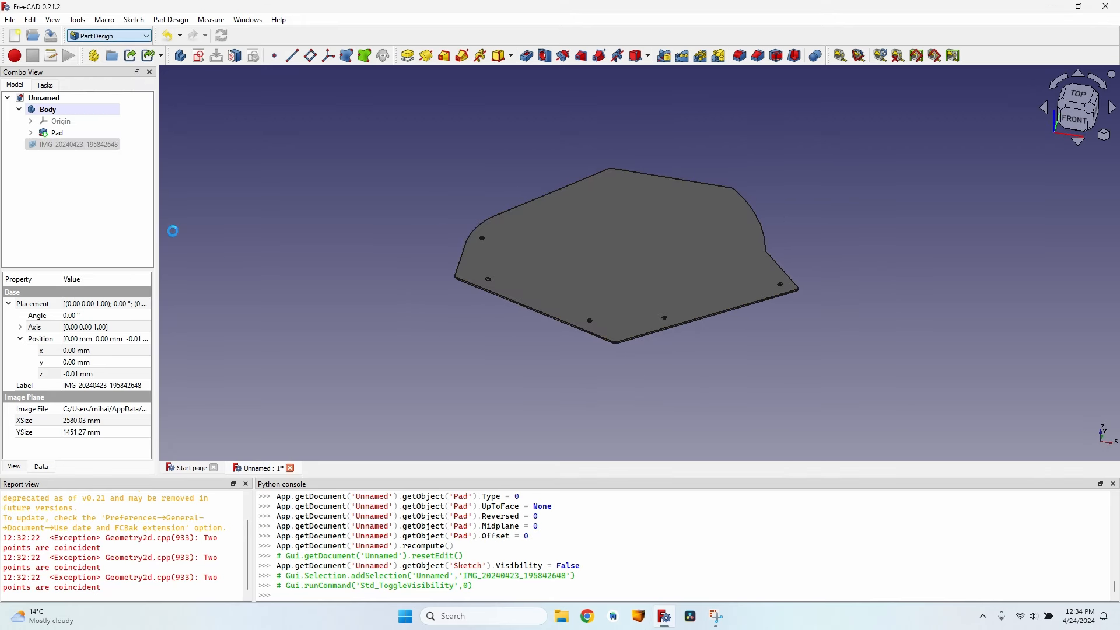
click(58, 110)
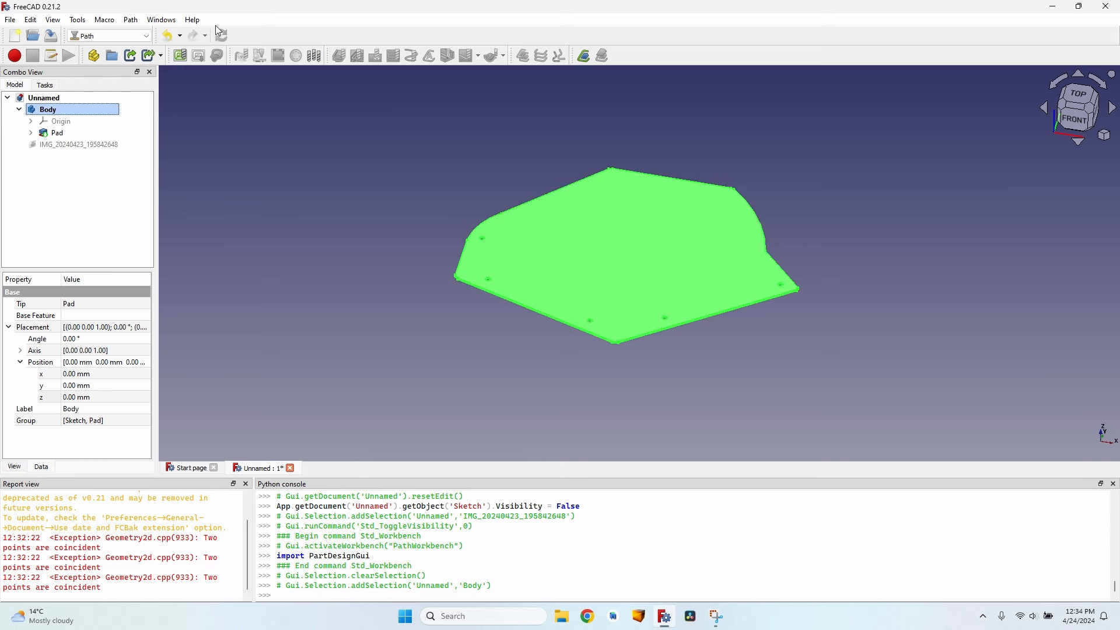
click(181, 56)
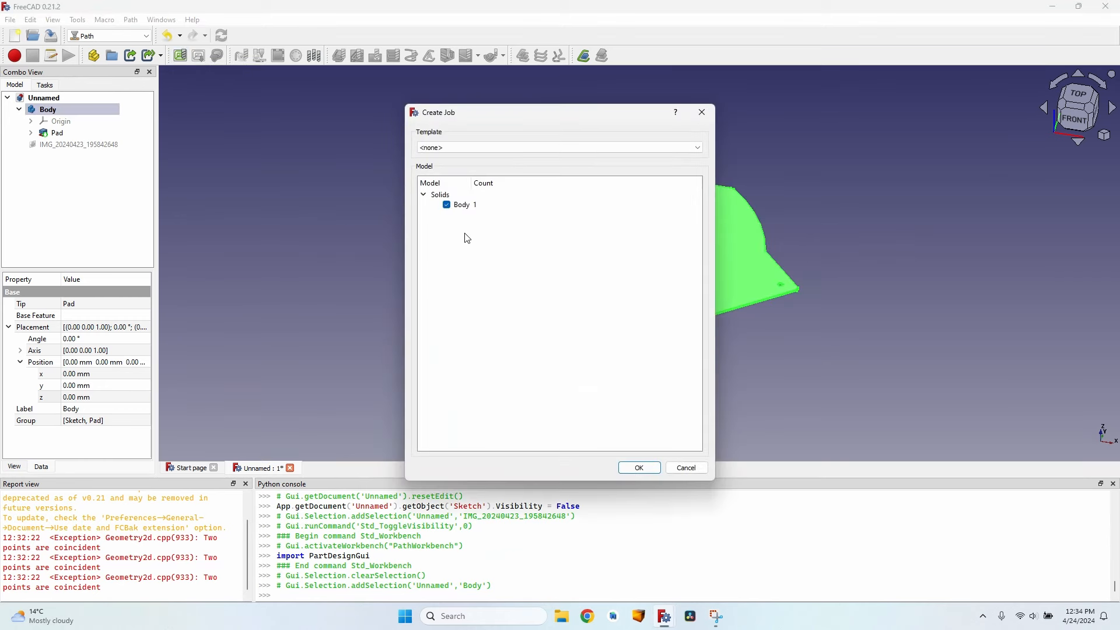
click(468, 146)
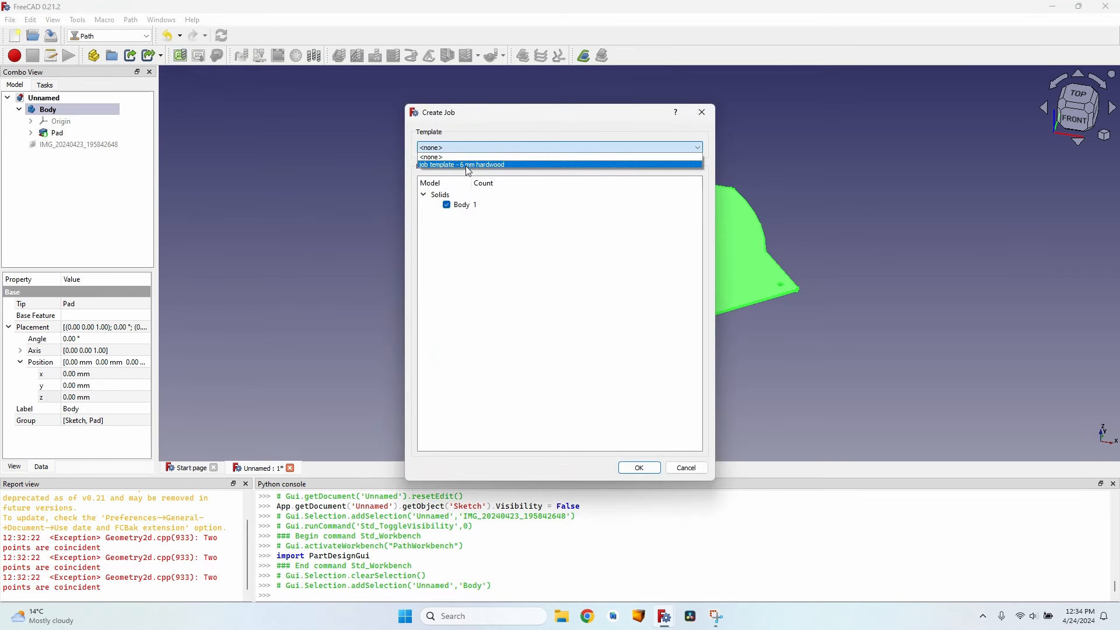
click(470, 166)
click(641, 468)
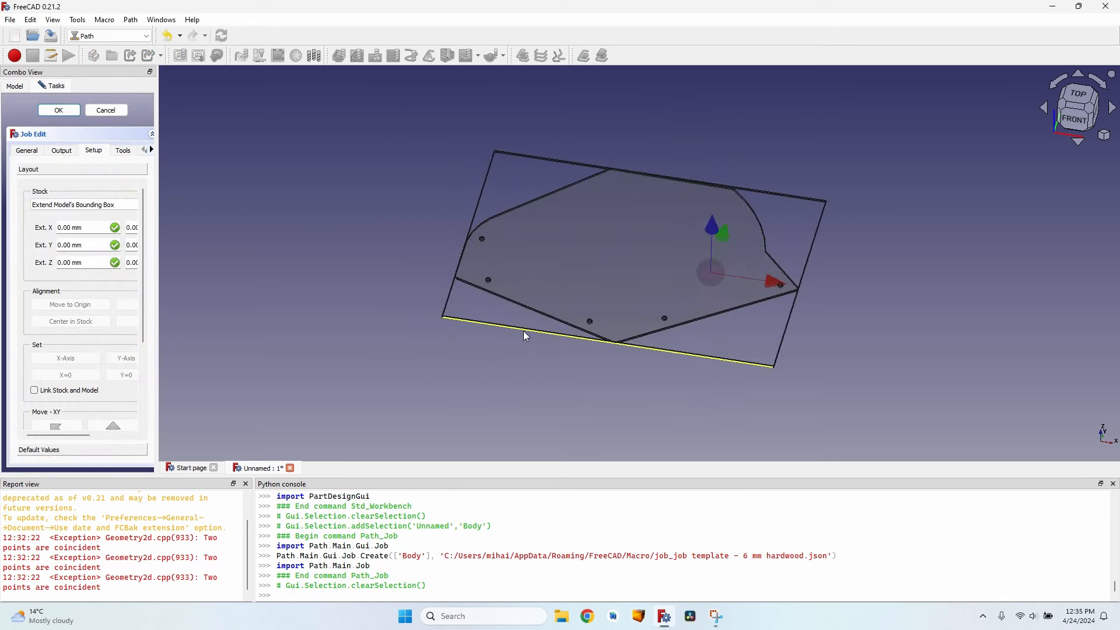
Step: Set the job origin at the lower-left bottom corner of the stock
middle_drag(523, 332, 596, 325)
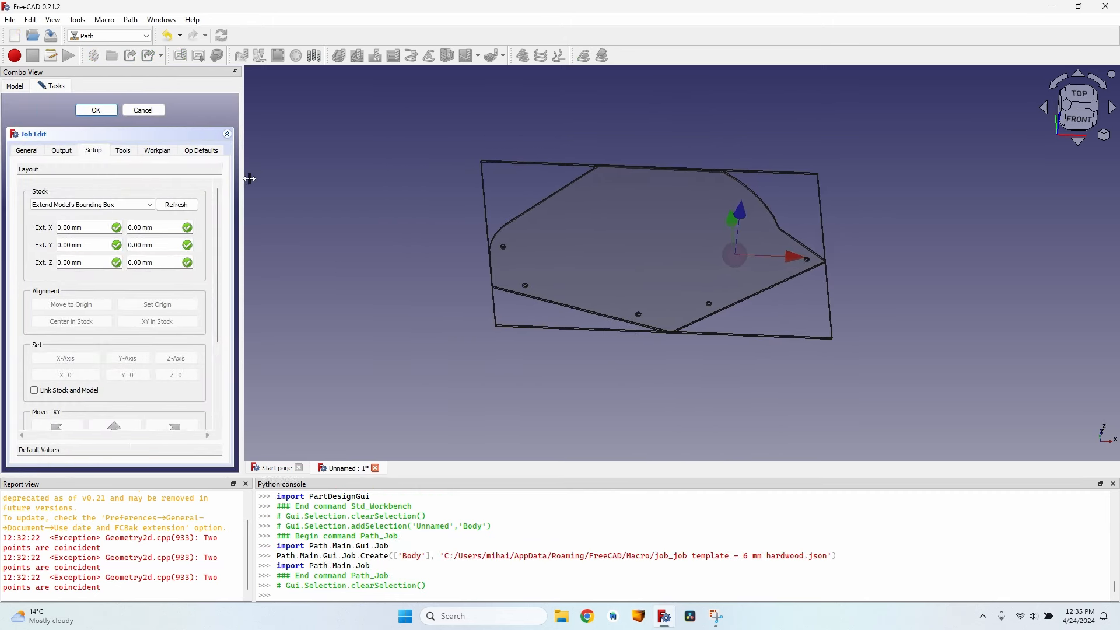
scroll(564, 289, up, 2)
scroll(580, 288, down, 1)
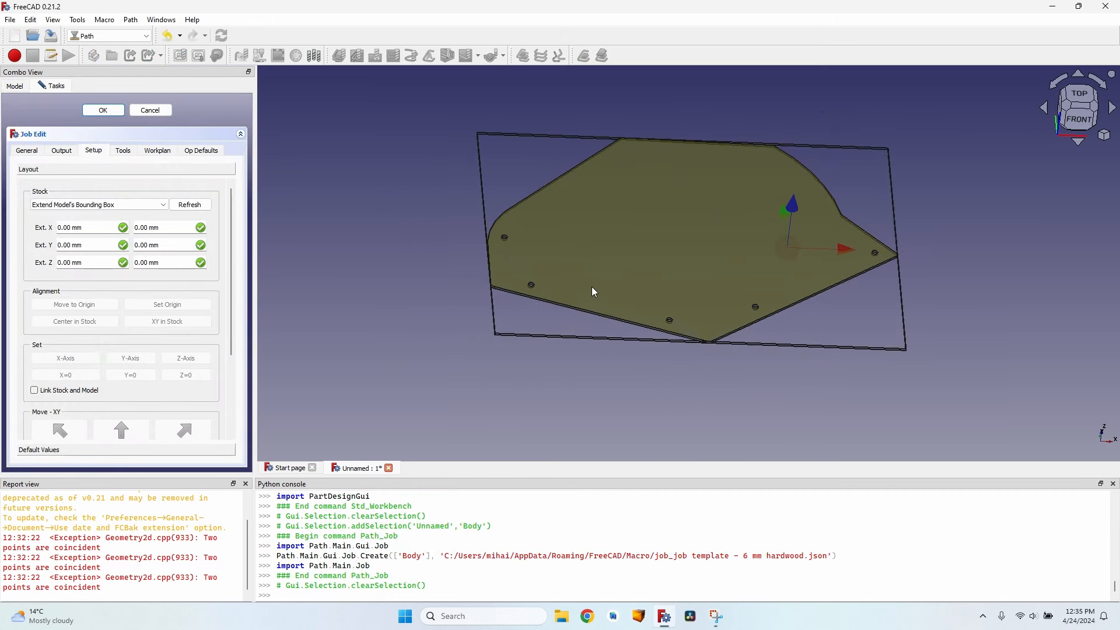
middle_drag(849, 265, 847, 230)
scroll(443, 362, up, 4)
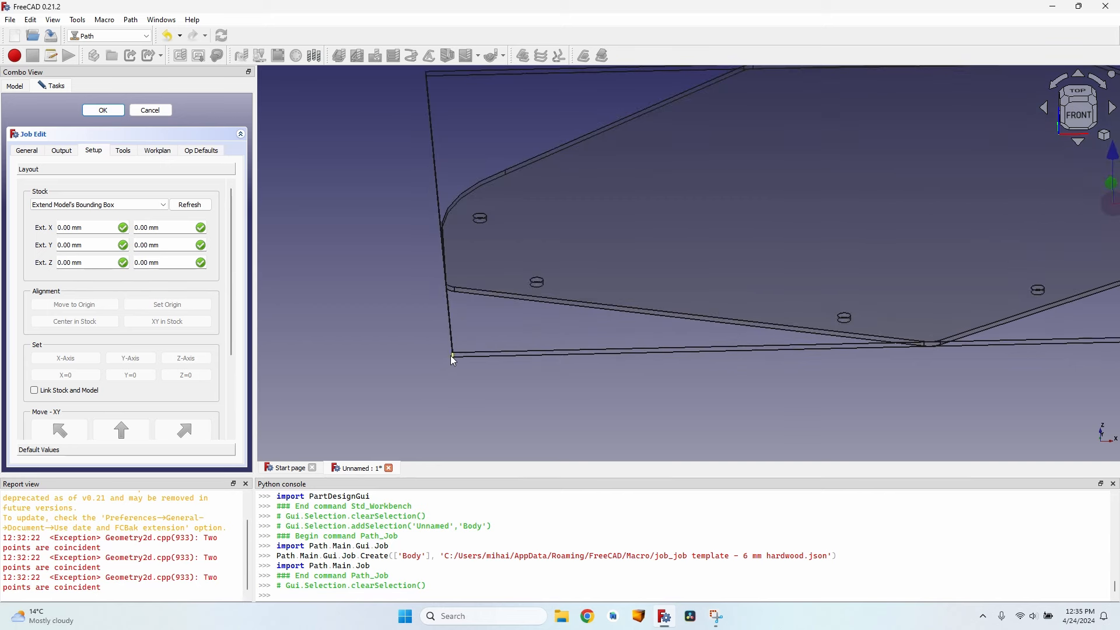
click(454, 358)
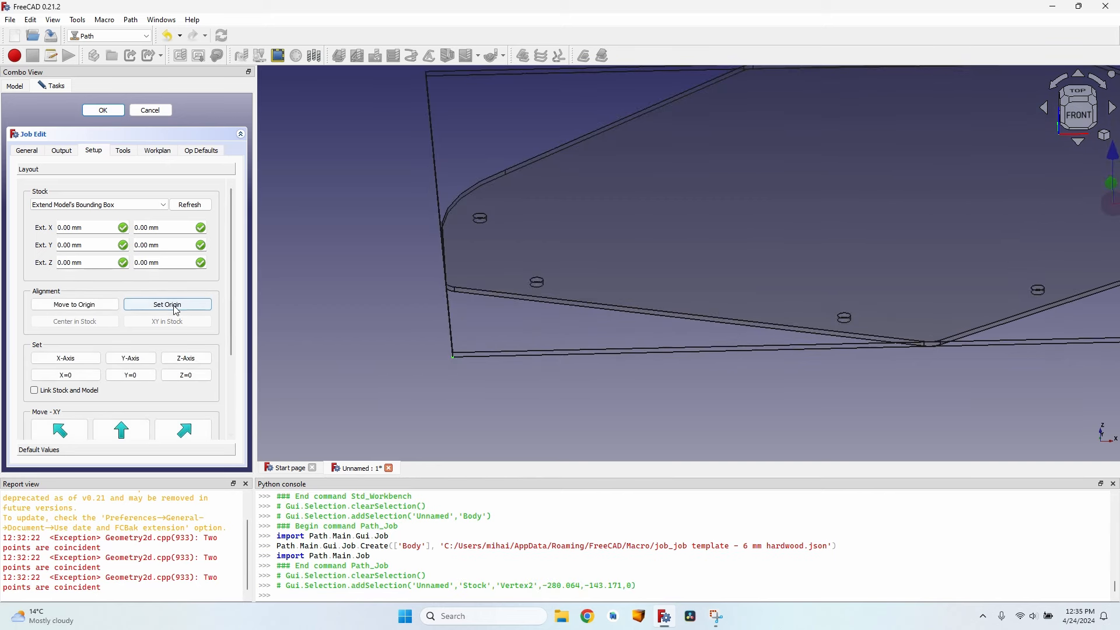
Step: Examine the new origin and how the plate's edges are oriented relative to the rectangular stock outline
scroll(635, 306, down, 8)
middle_drag(635, 306, 720, 352)
scroll(720, 352, up, 5)
scroll(720, 352, down, 4)
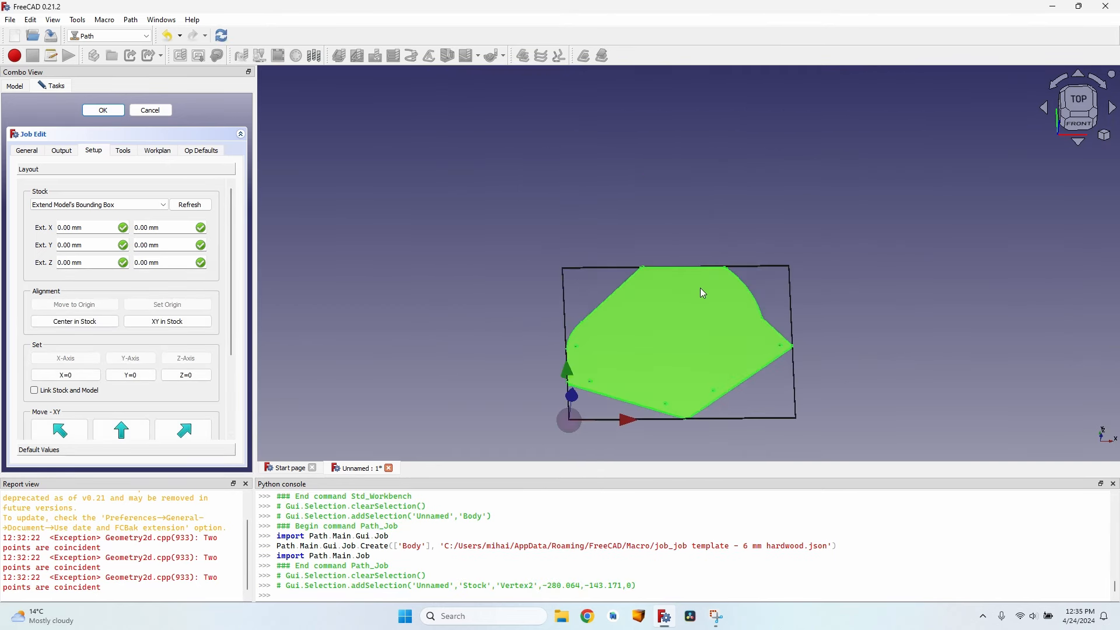
middle_drag(699, 288, 697, 308)
scroll(638, 221, up, 5)
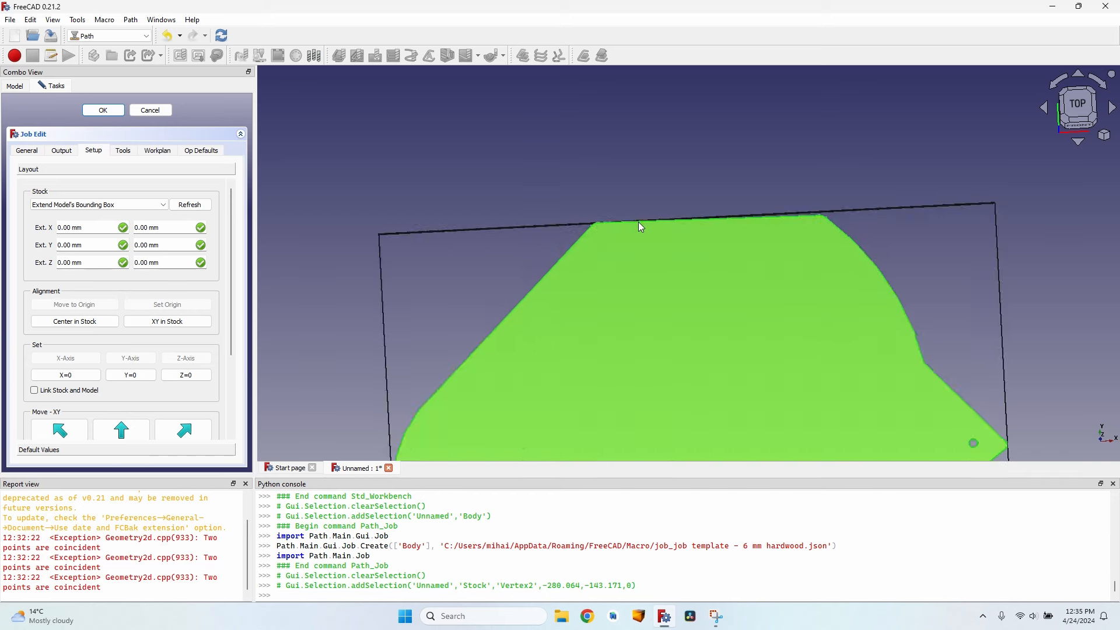
scroll(638, 221, down, 3)
middle_drag(644, 276, 657, 413)
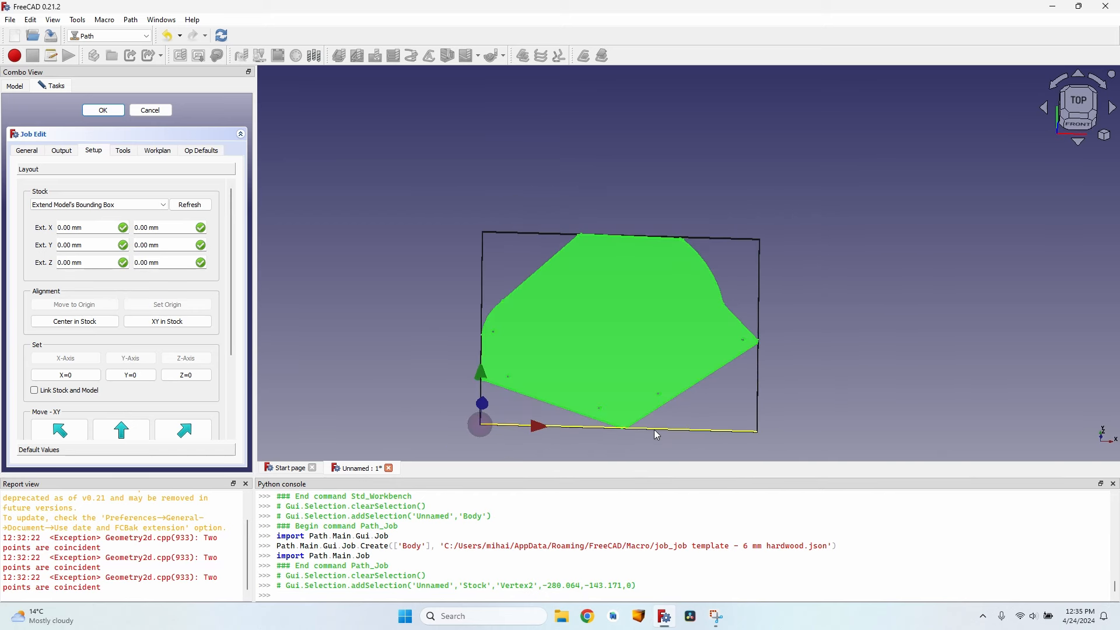
middle_drag(653, 429, 555, 147)
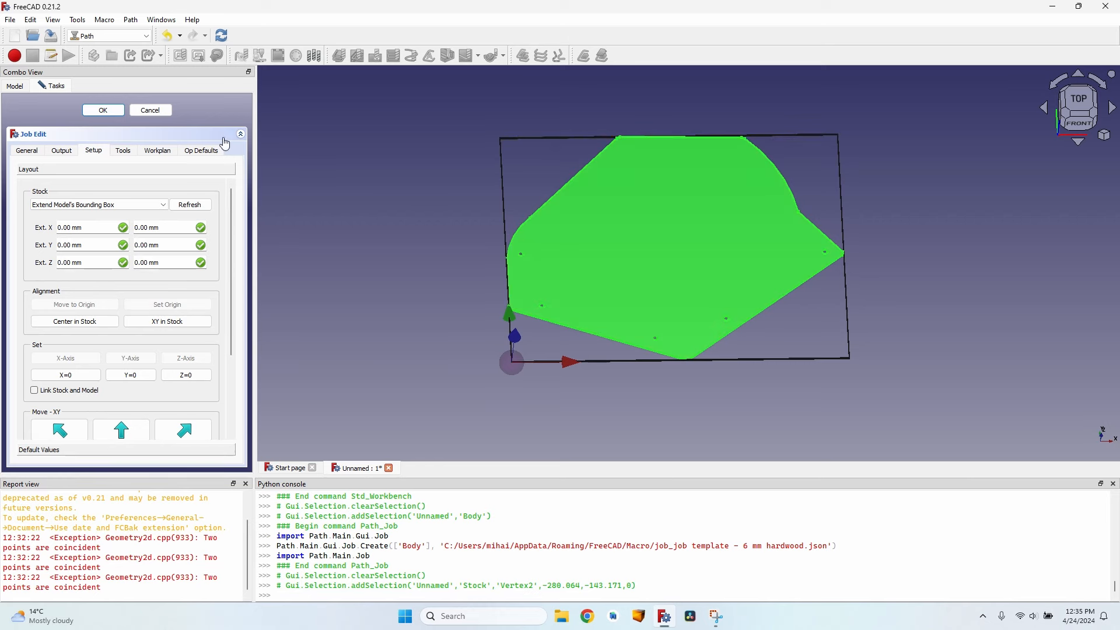
Step: Add the 4 mm endmill to the job with horizontal and vertical feeds of 2000 and a spindle speed of 12500
click(124, 153)
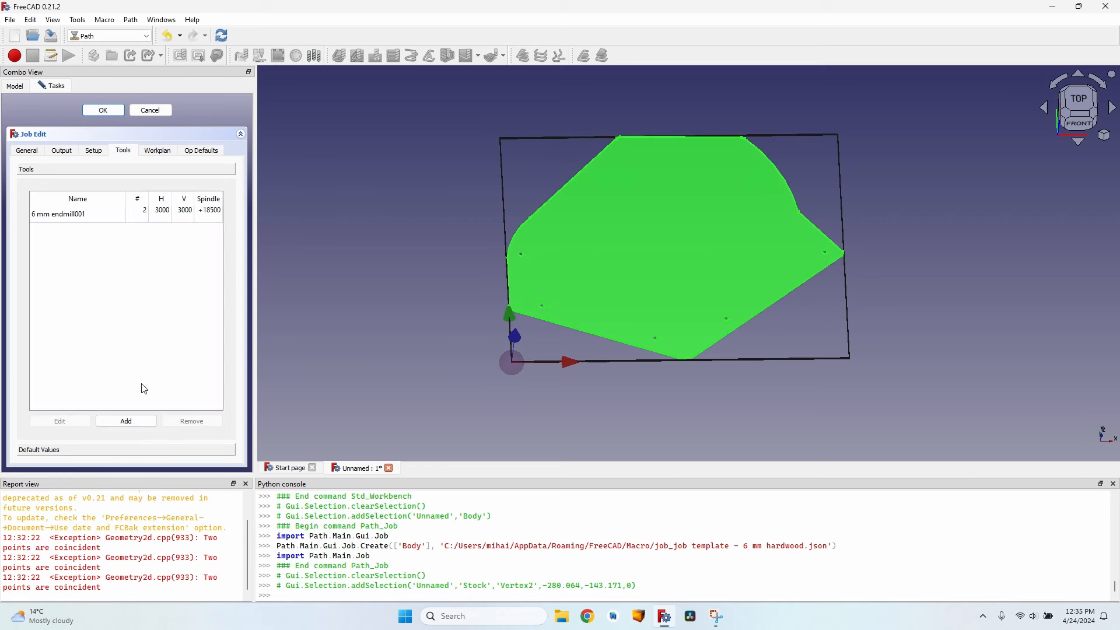
click(126, 422)
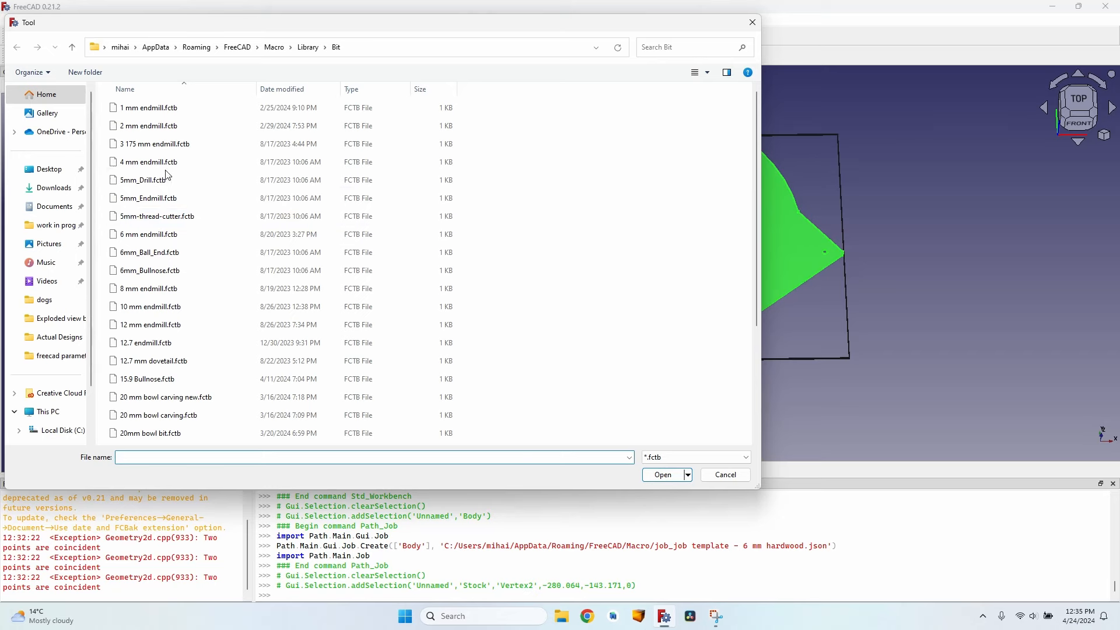
double_click(175, 164)
double_click(168, 215)
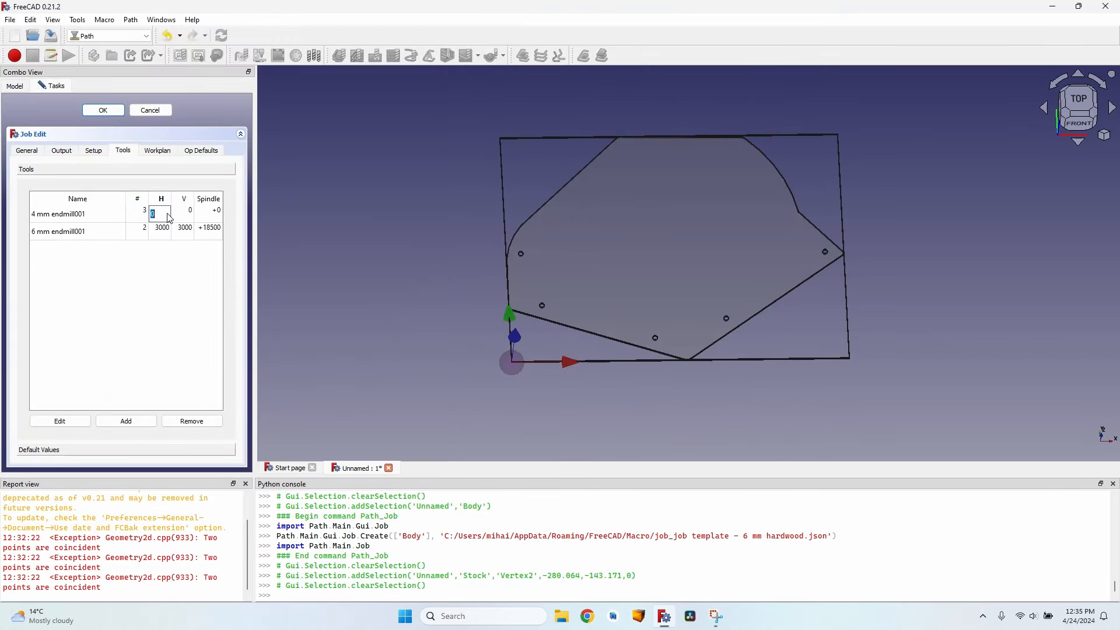
key(Tab)
text(20)
key(Tab)
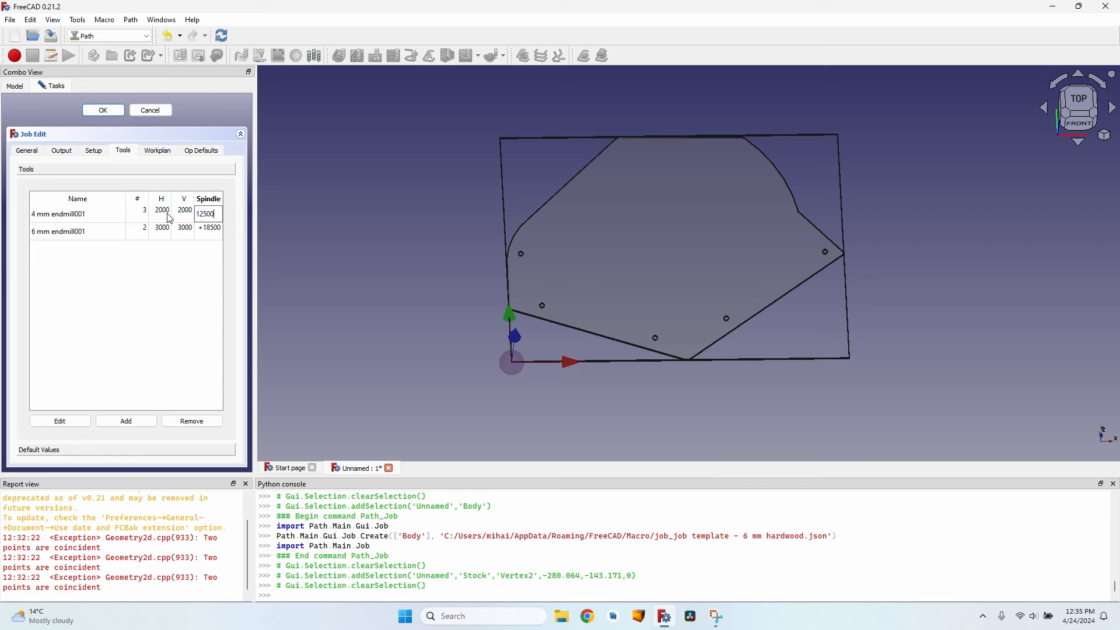
text(12500)
Step: Remove the 6 mm endmill from the job's tools and accept the job settings
click(169, 231)
click(192, 422)
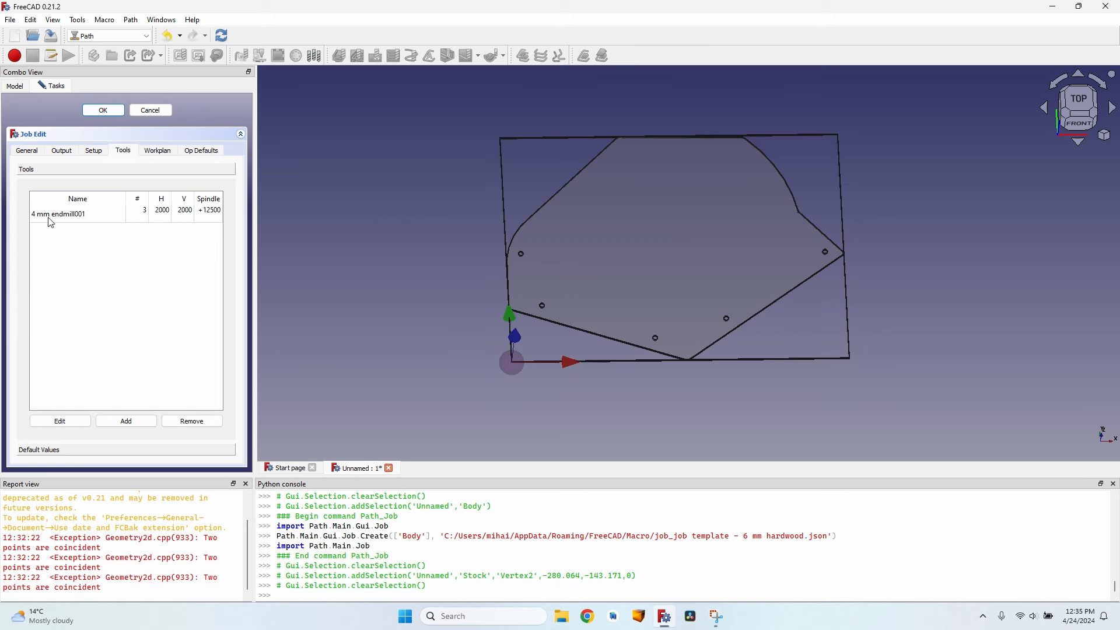
scroll(539, 267, up, 6)
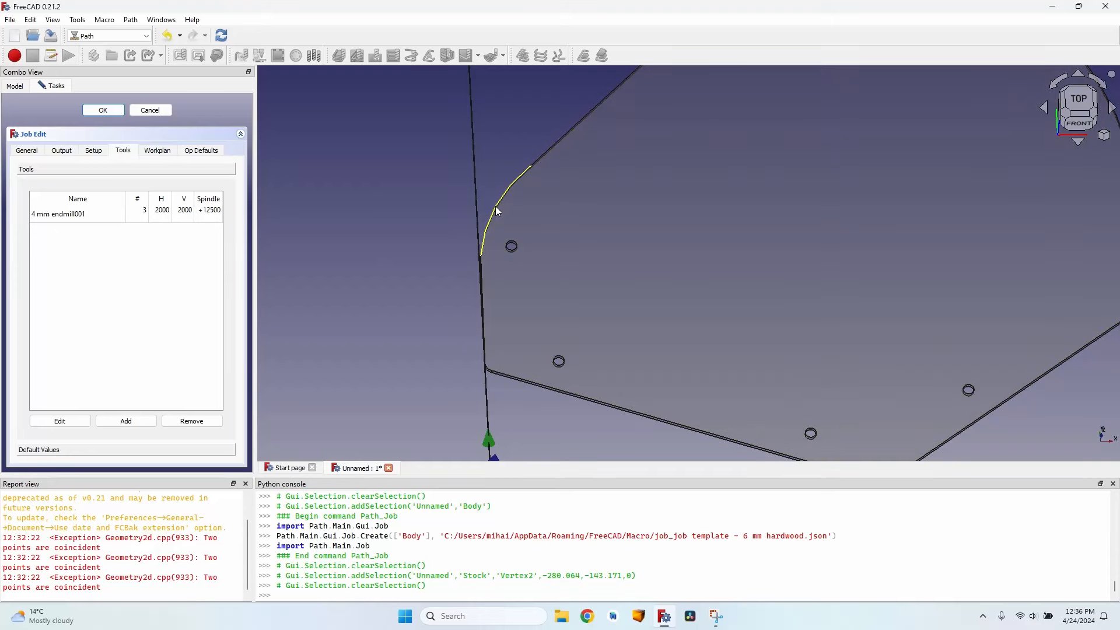
scroll(495, 210, down, 5)
key(Return)
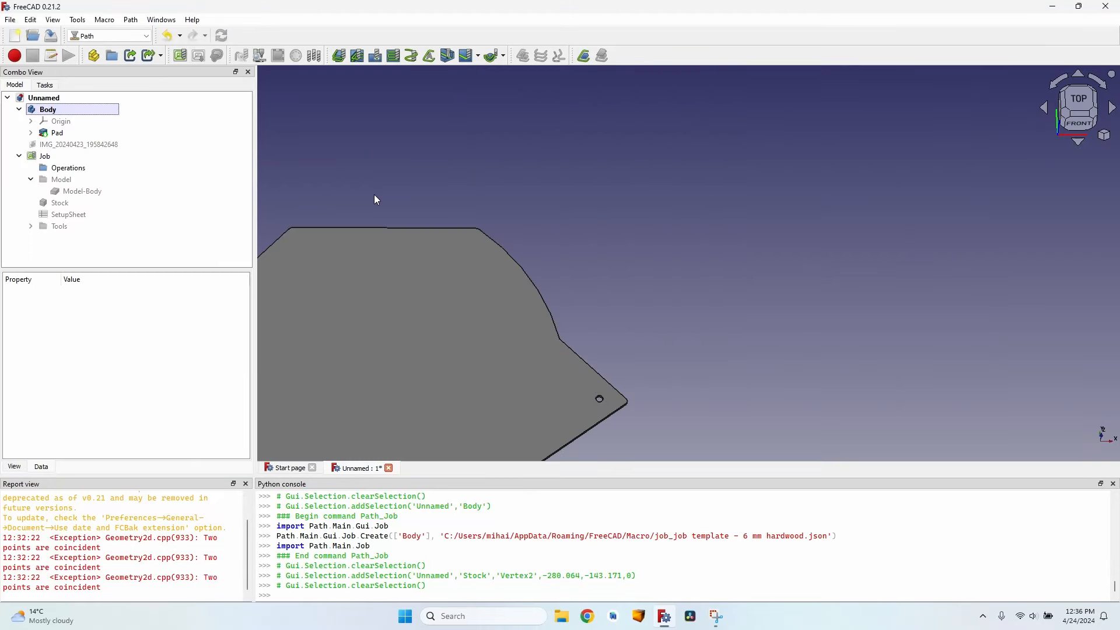
Step: Hide the original Body and show the job's Model-Body instead
click(420, 227)
key(space)
click(99, 199)
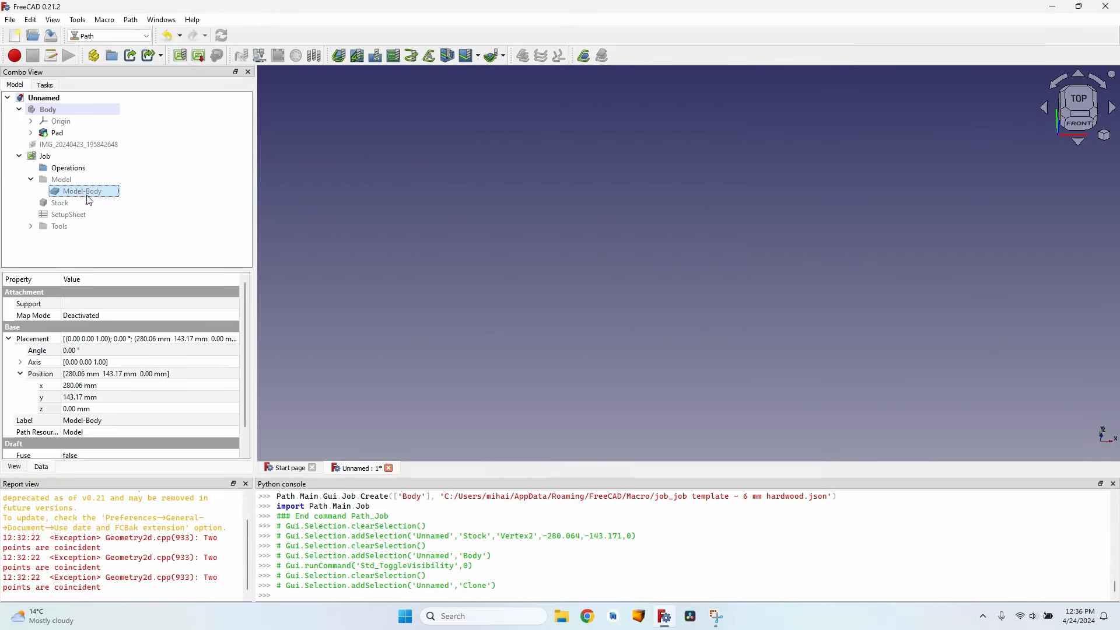
key(space)
scroll(471, 233, up, 3)
click(653, 378)
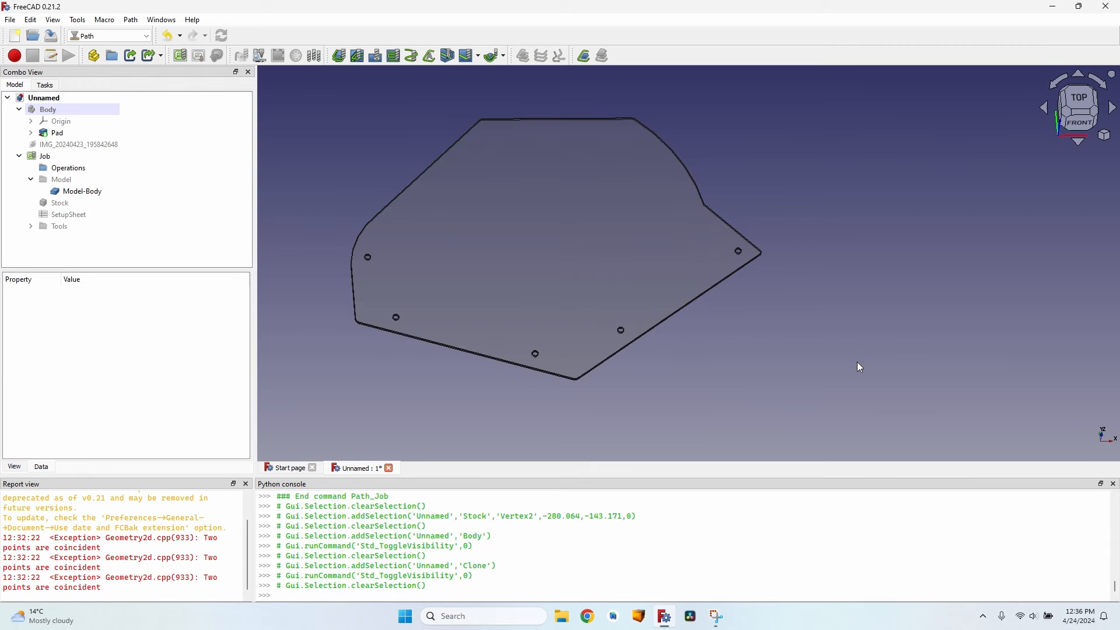
Step: Switch to the Part Design workbench and open the Pad's sketch for editing
click(124, 35)
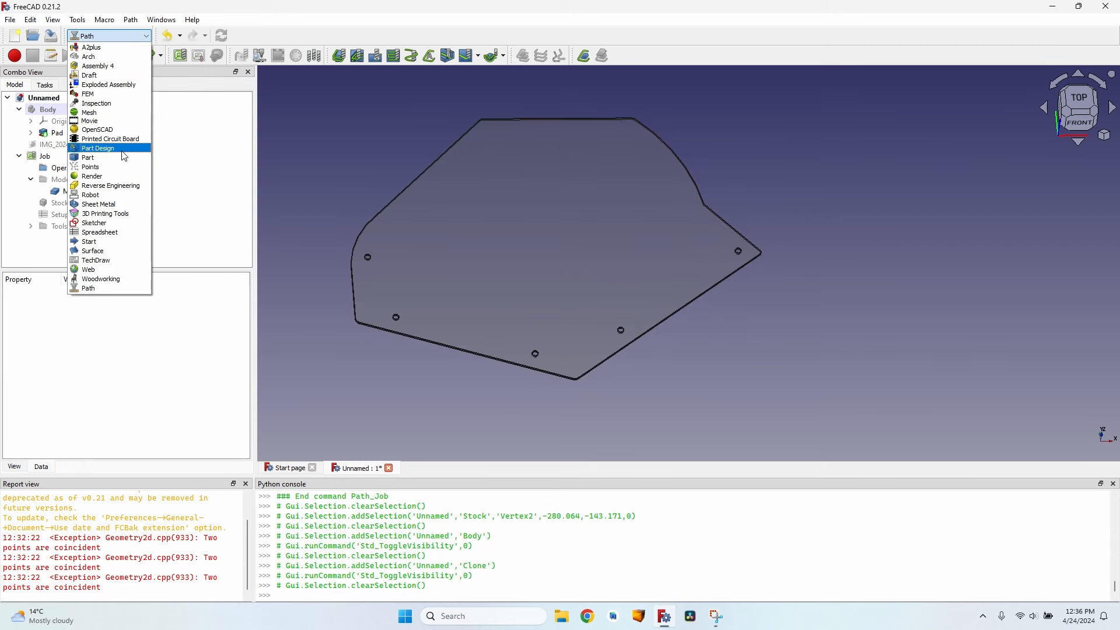
click(111, 147)
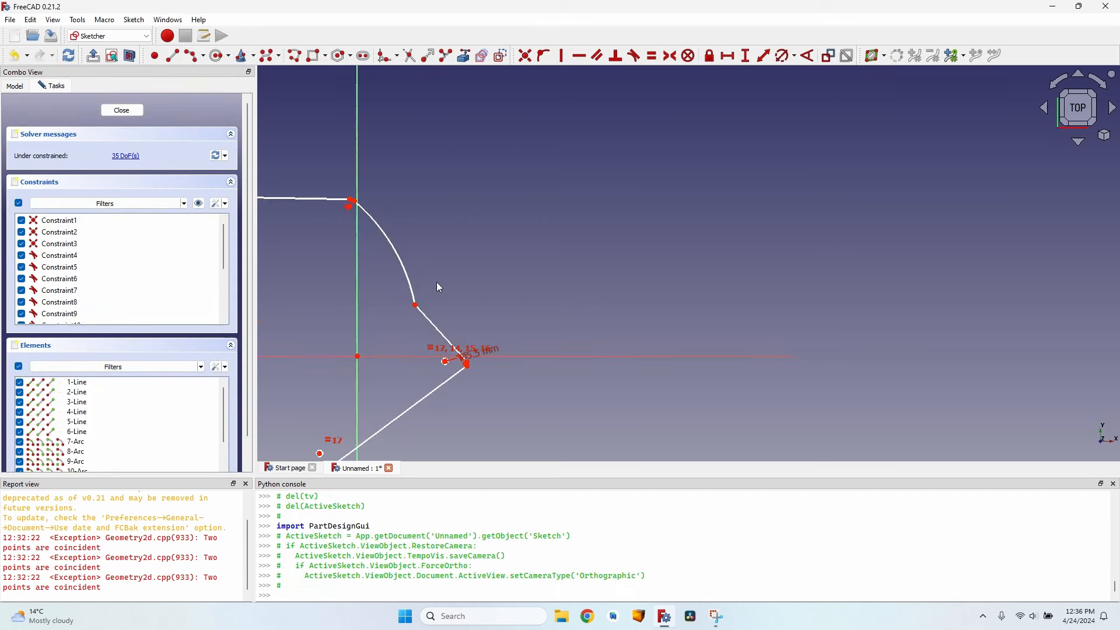
scroll(436, 282, down, 3)
middle_drag(385, 337, 487, 277)
scroll(487, 277, up, 1)
scroll(514, 306, up, 2)
Step: Add a reference angle dimension to the long lower-right edge of the plate outline
click(529, 299)
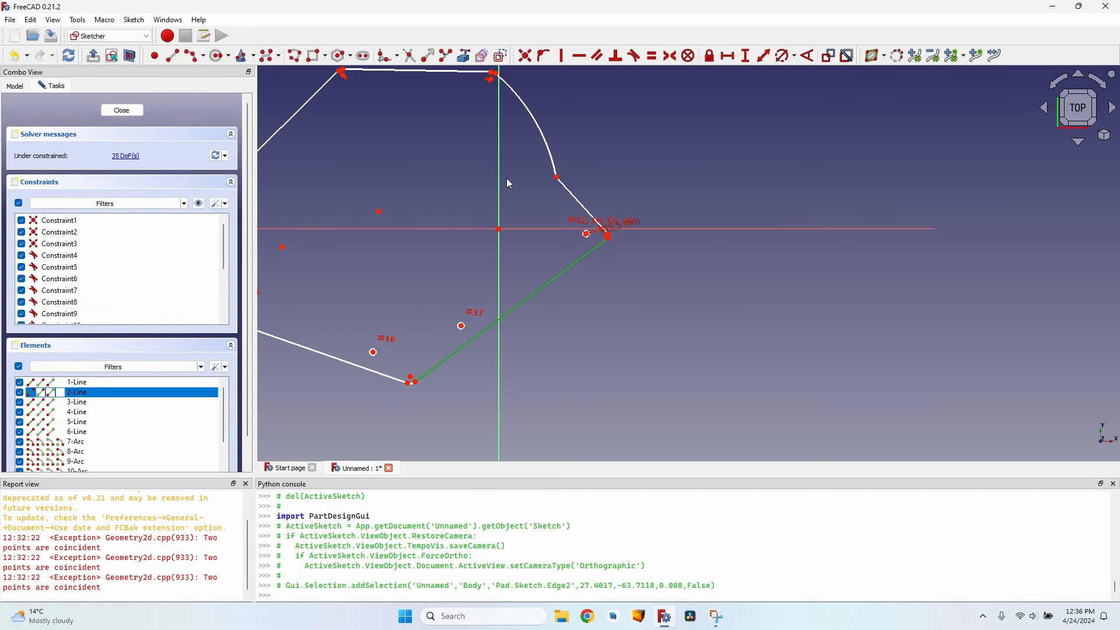
click(506, 293)
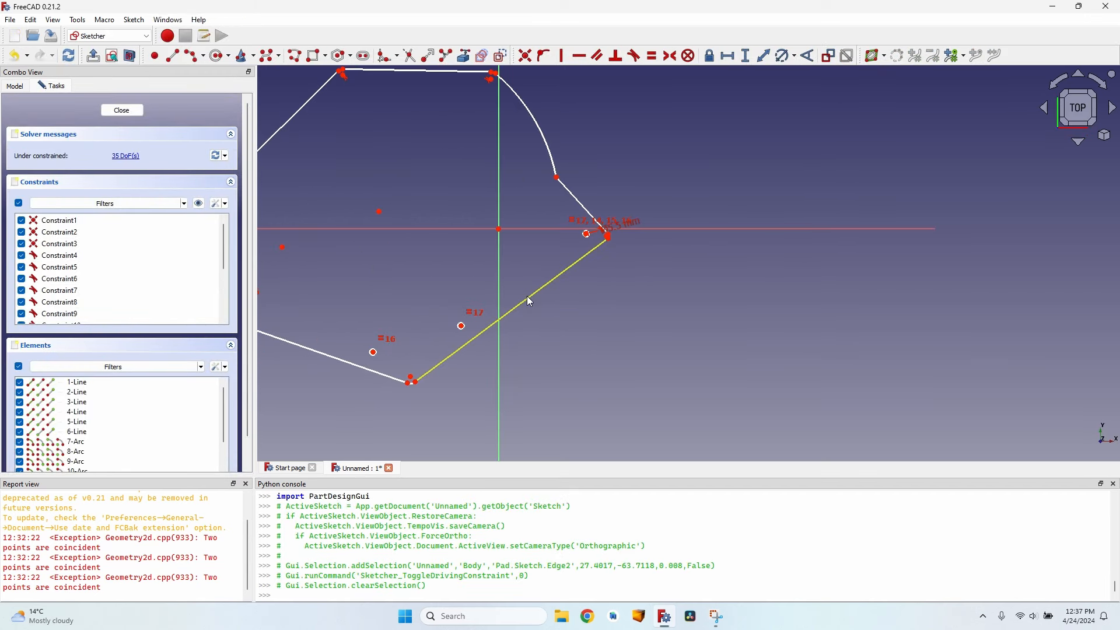
click(527, 298)
click(809, 56)
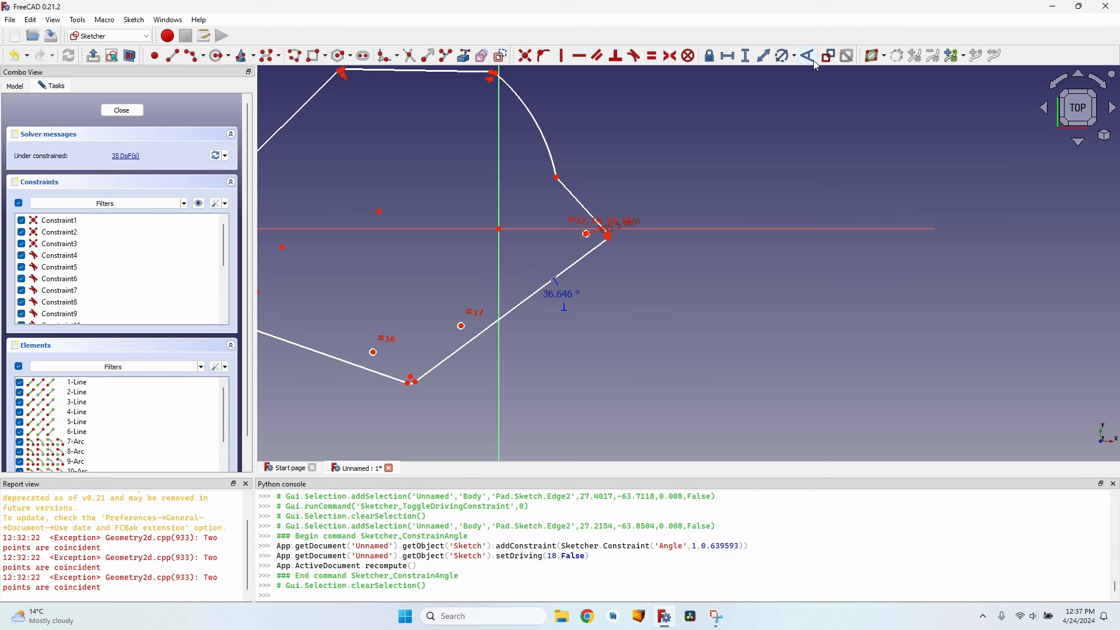
Step: Close the sketch and set the placement angle of the job's Model-Body to -36.646°
scroll(543, 299, up, 2)
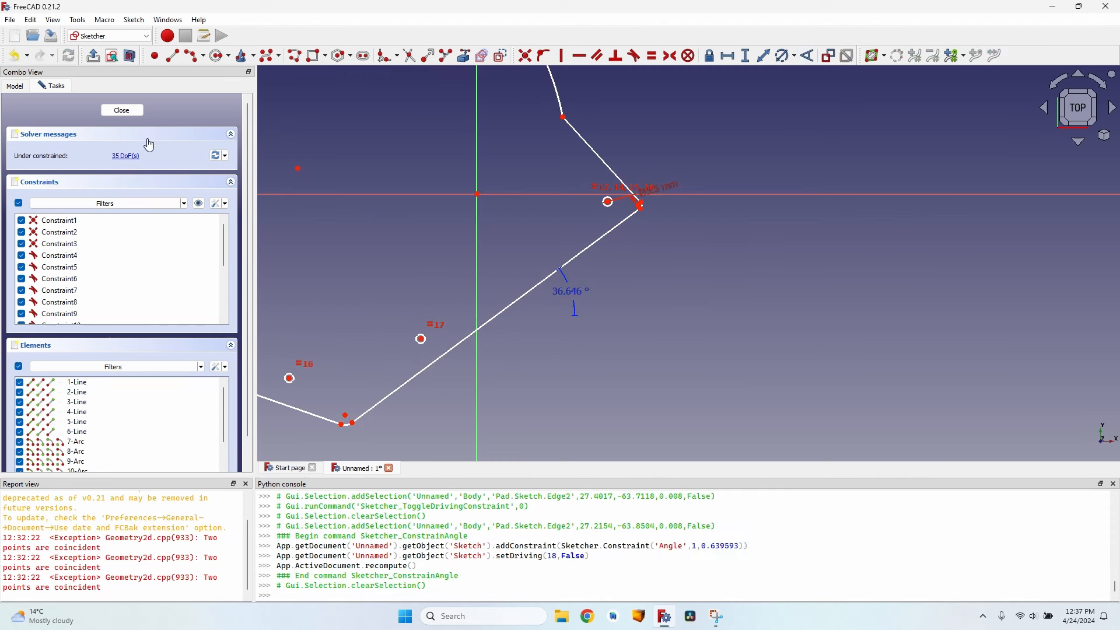
click(124, 111)
click(98, 203)
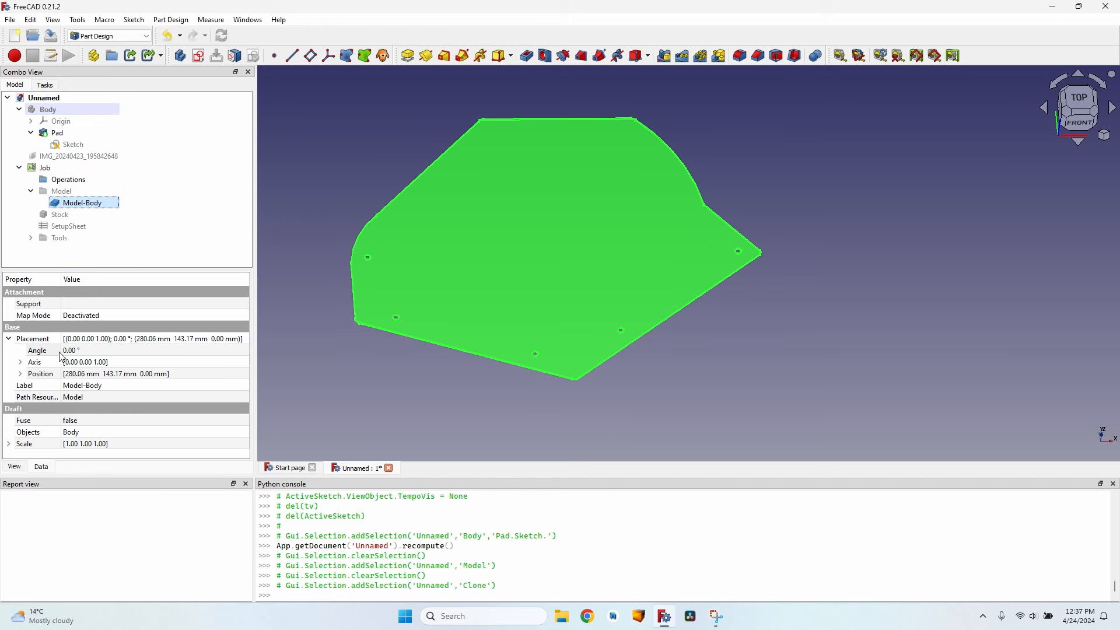
click(94, 350)
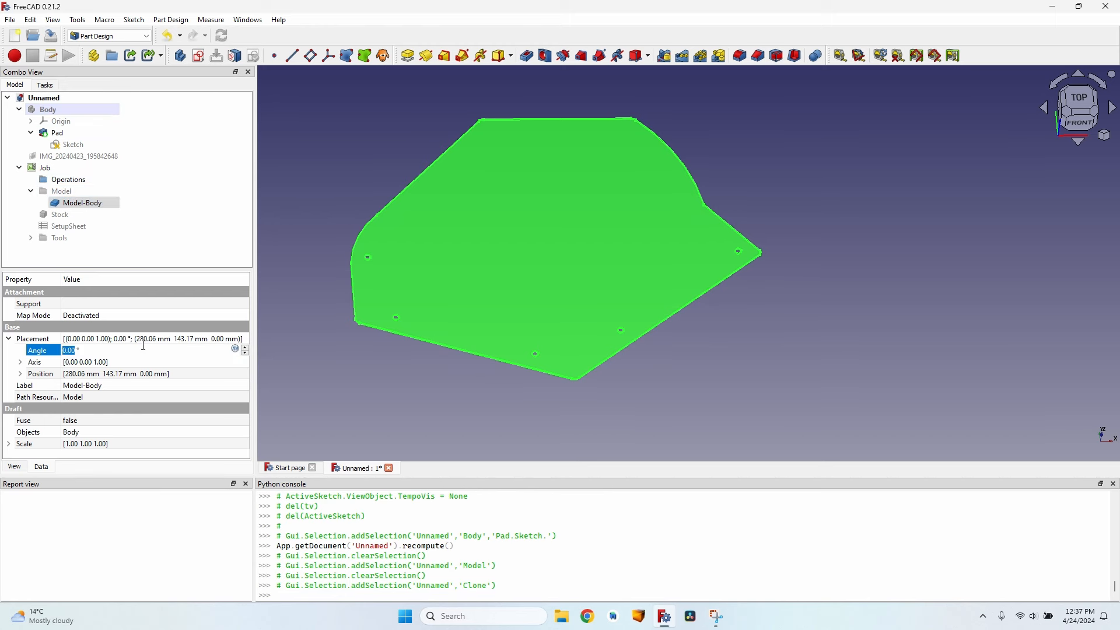
text(36)
text(.646)
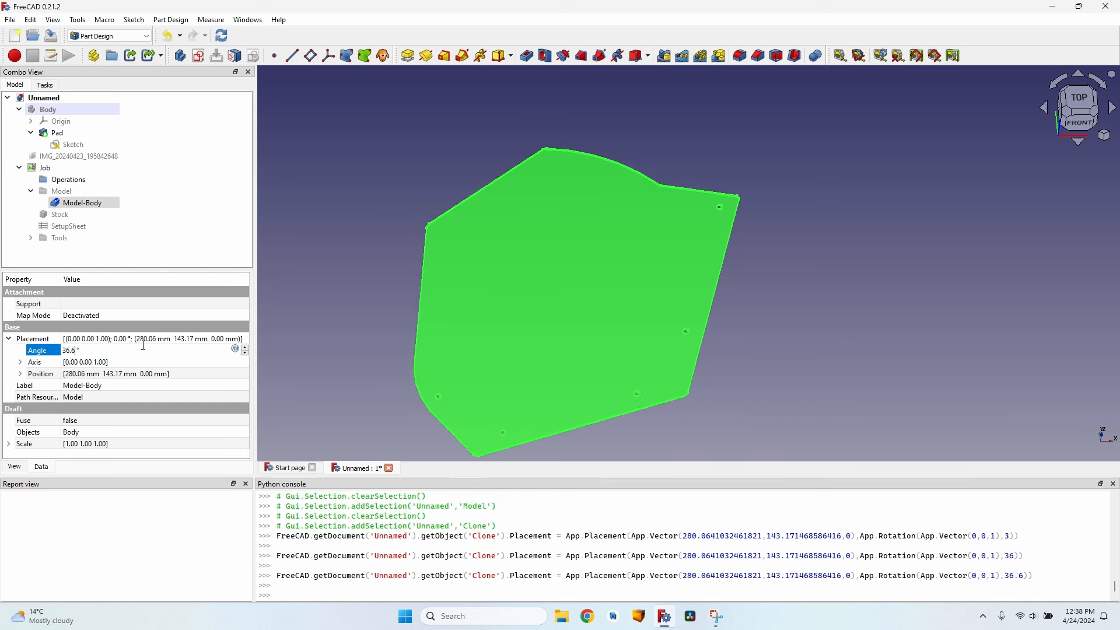
text(-)
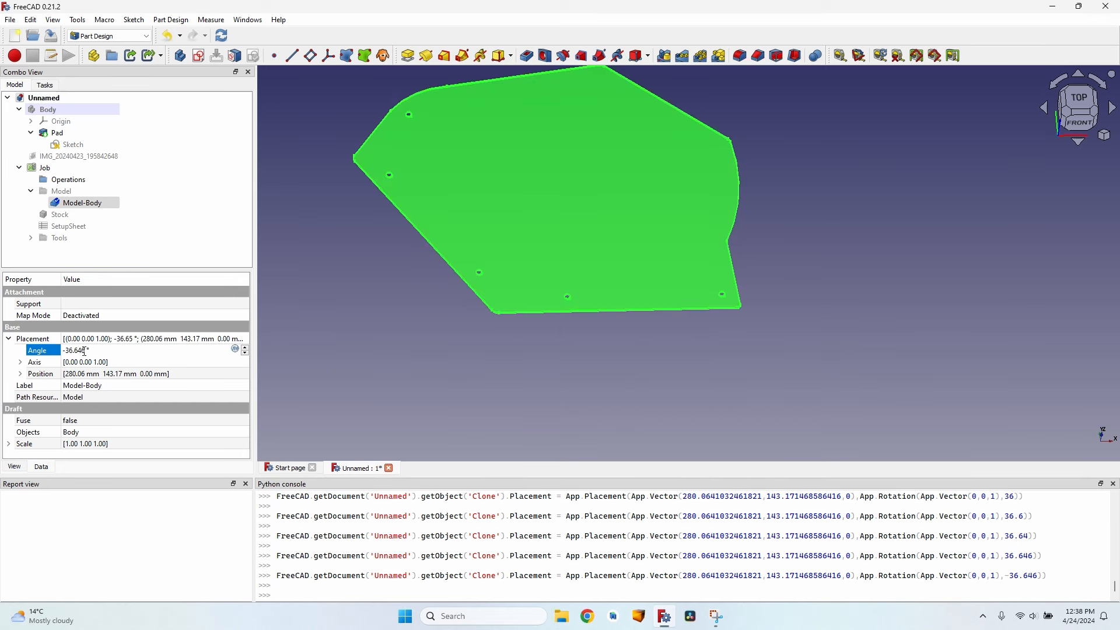
Step: Reverse Model-Body's rotation direction by setting its placement axis z to -1, and save the document
click(21, 362)
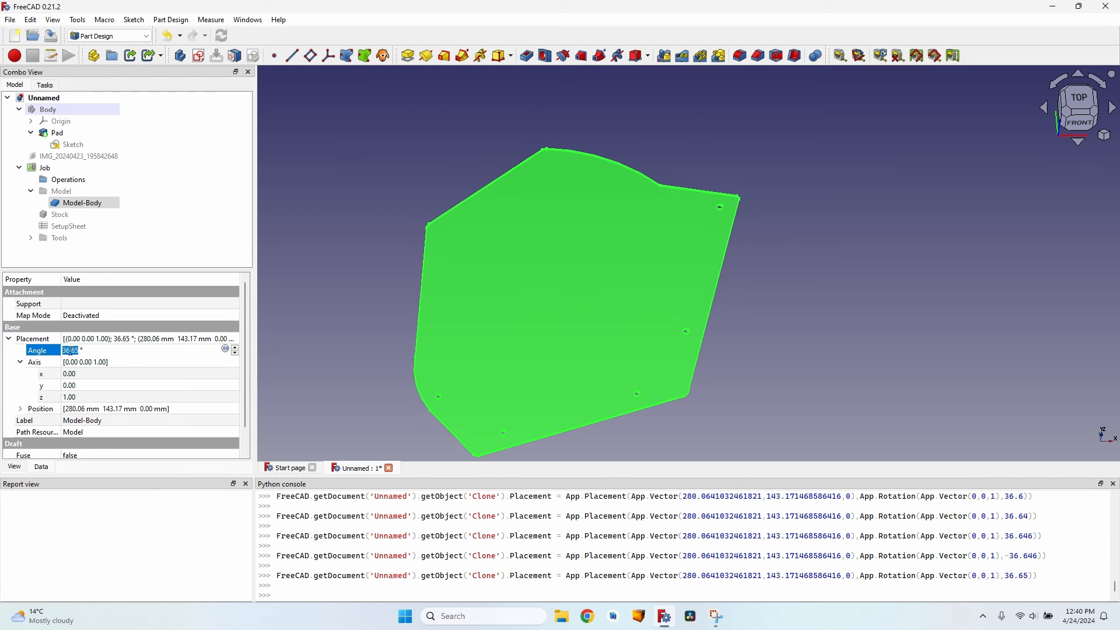
click(70, 351)
click(68, 398)
click(64, 401)
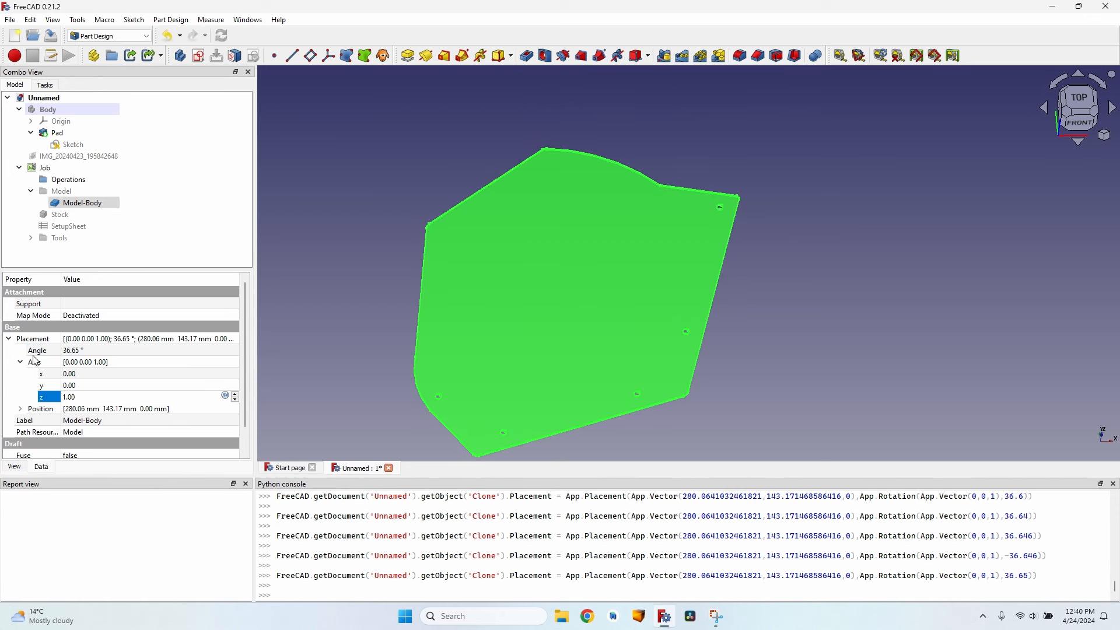
text(-)
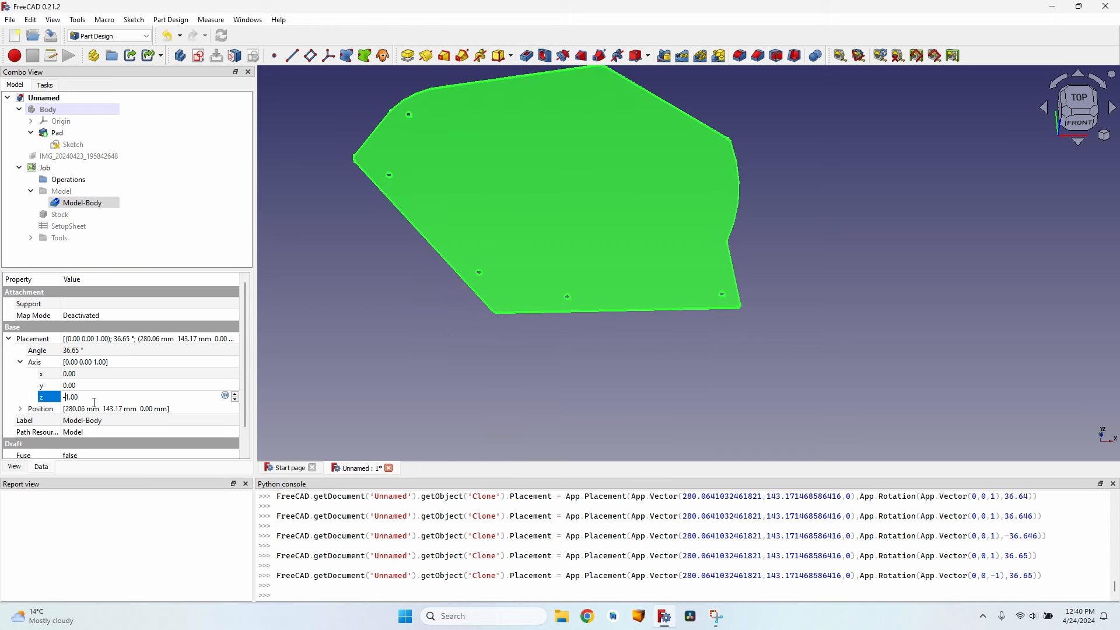
click(579, 333)
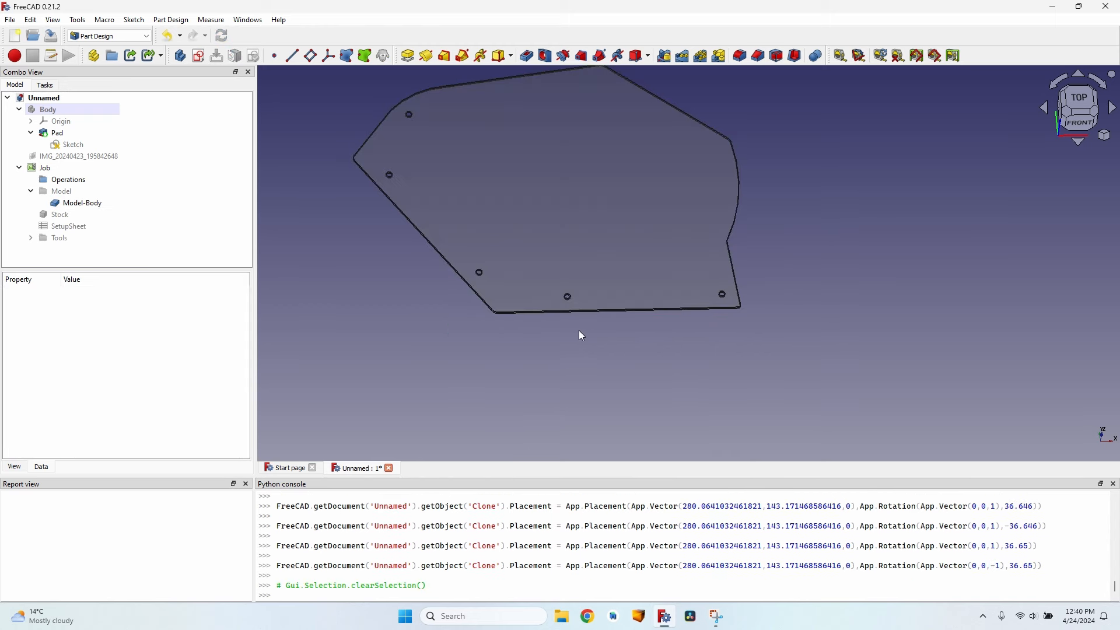
scroll(604, 331, up, 2)
scroll(605, 331, down, 2)
scroll(545, 416, up, 1)
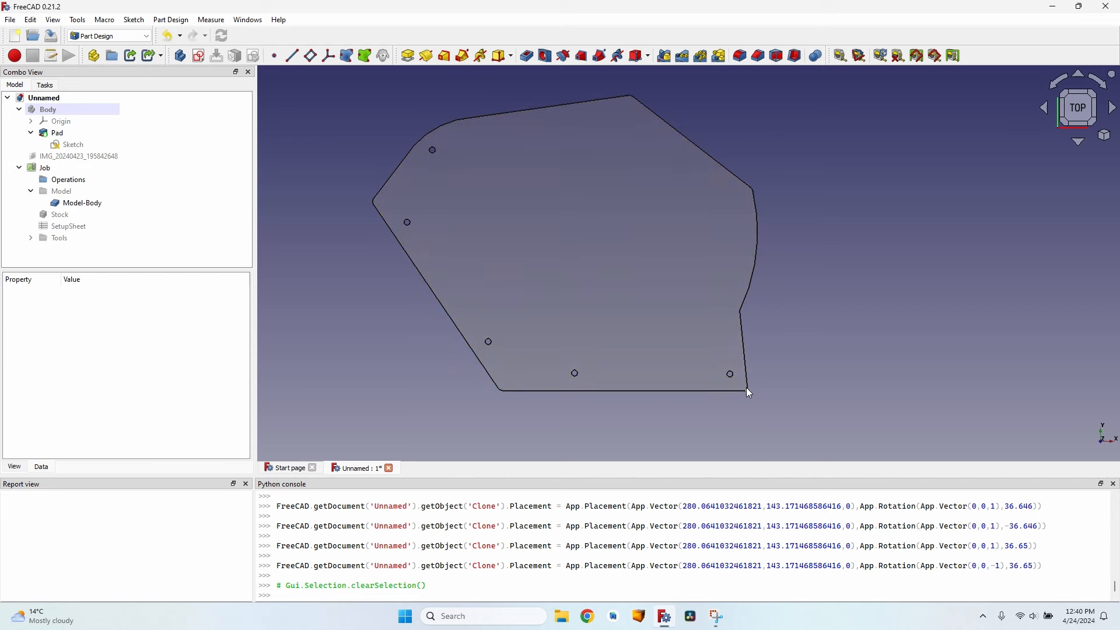
key(ctrl+s)
Step: Switch to the Path workbench and add a Helix operation for the plate's five holes with the 4 mm endmill
click(44, 168)
click(109, 35)
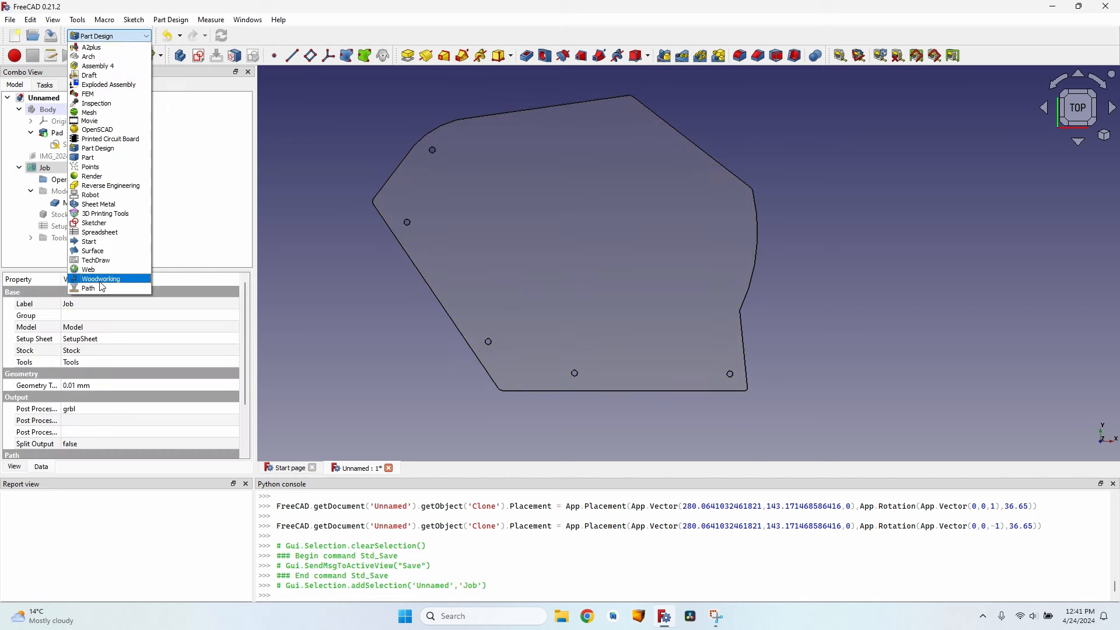
click(111, 274)
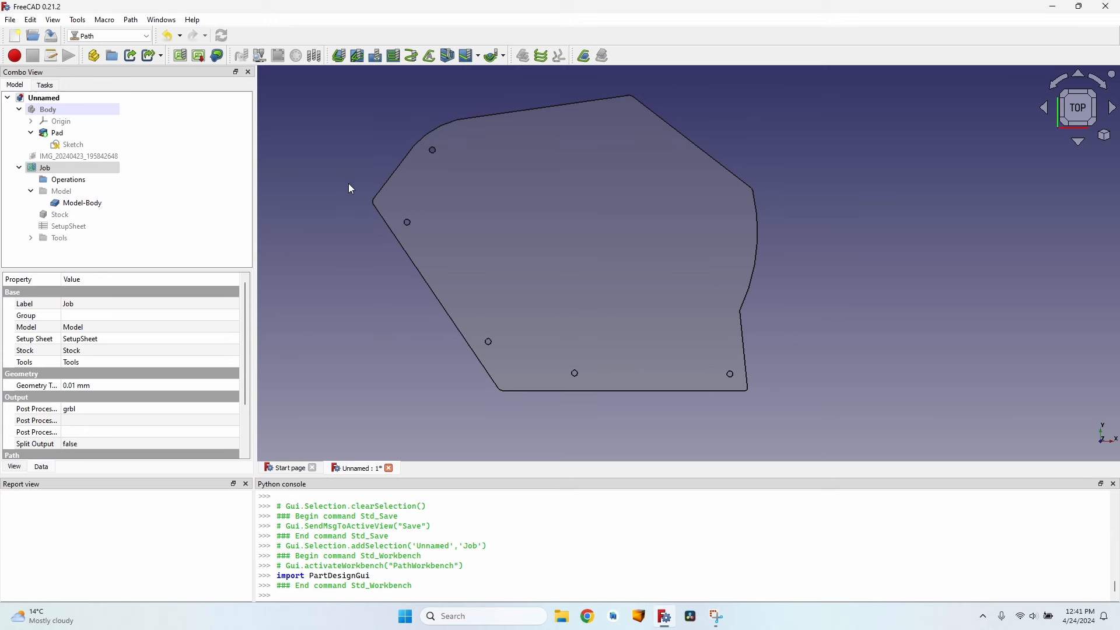
click(413, 57)
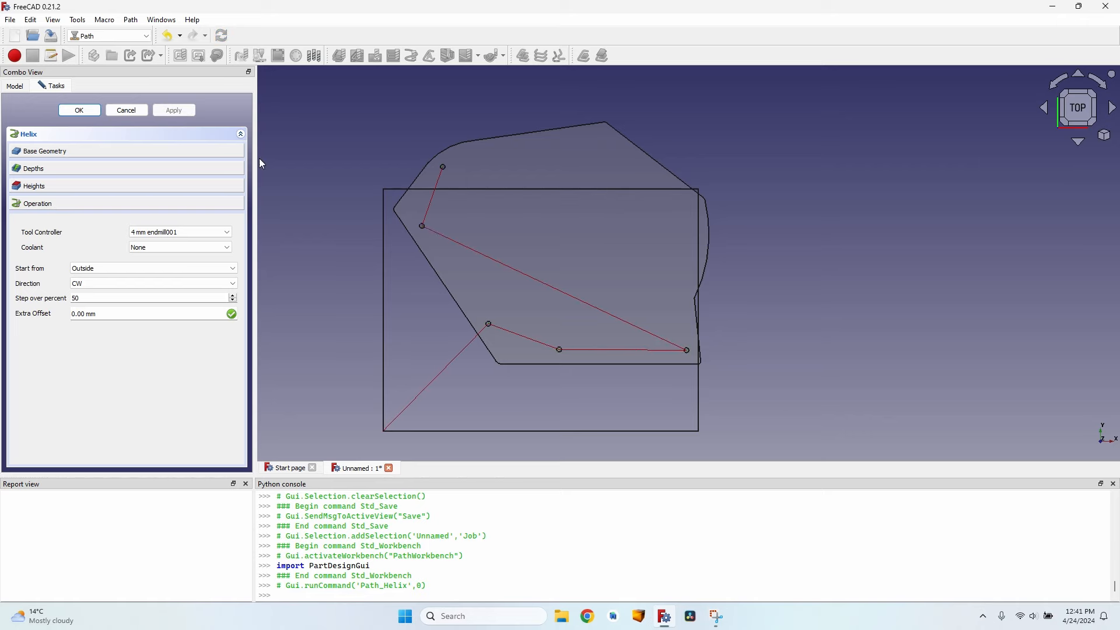
middle_drag(525, 300, 459, 278)
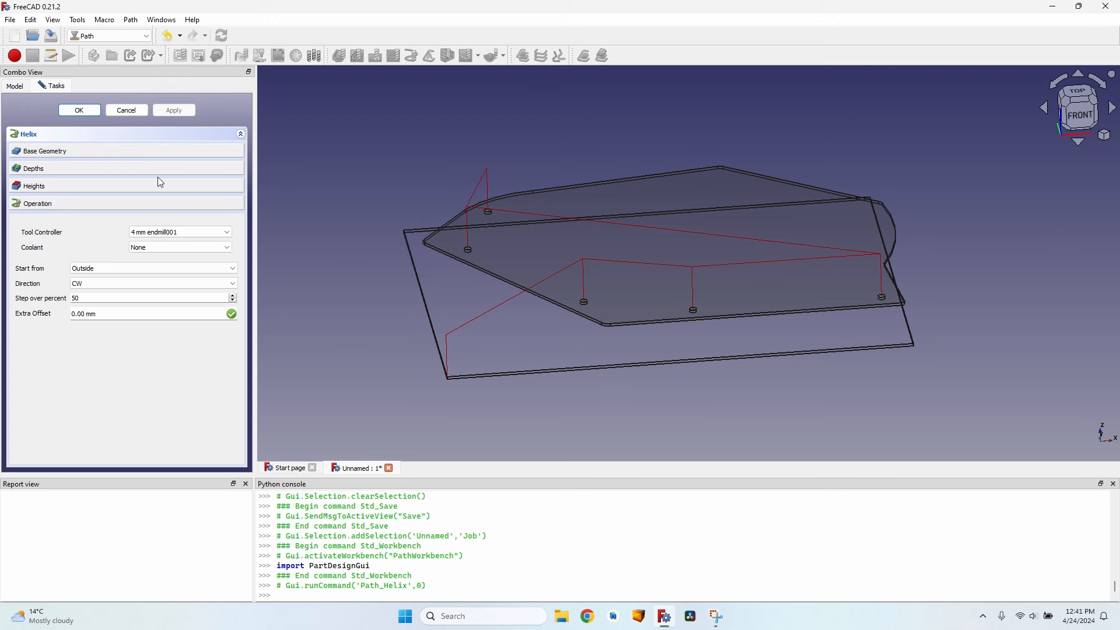
click(80, 110)
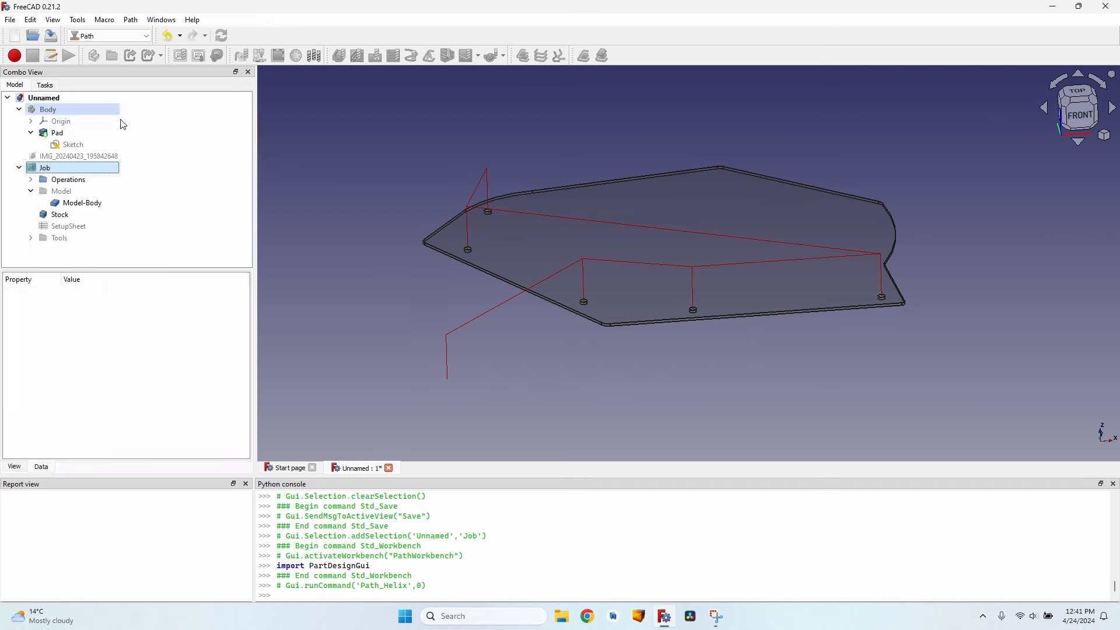
Step: In the job setup, refresh the stock around the rotated model and set the origin at the stock's bottom front-left corner
double_click(46, 168)
click(93, 150)
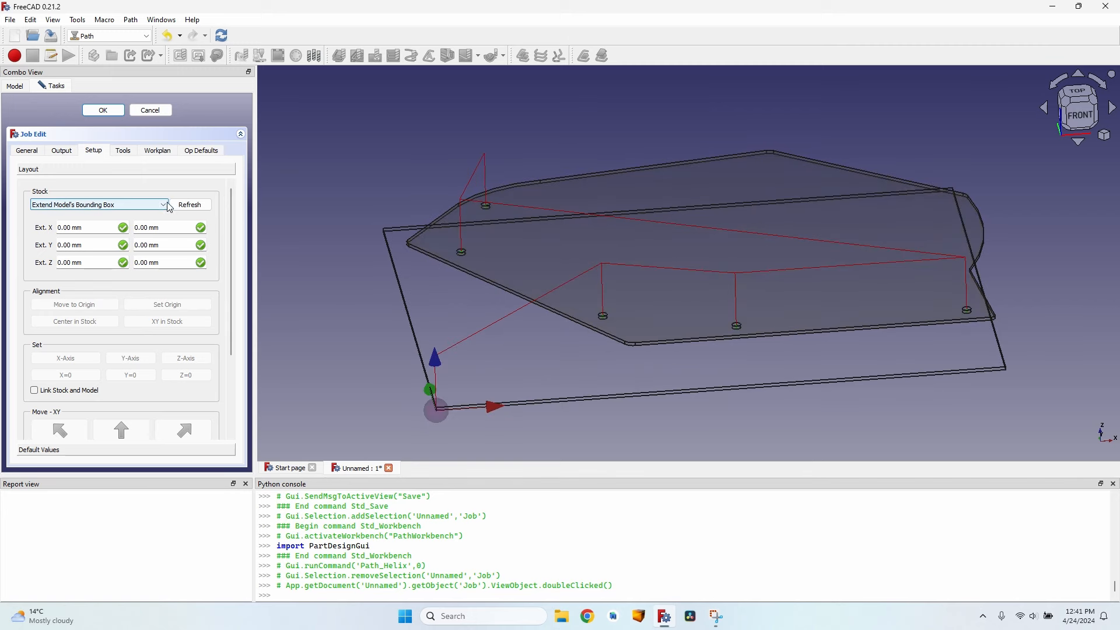
click(191, 205)
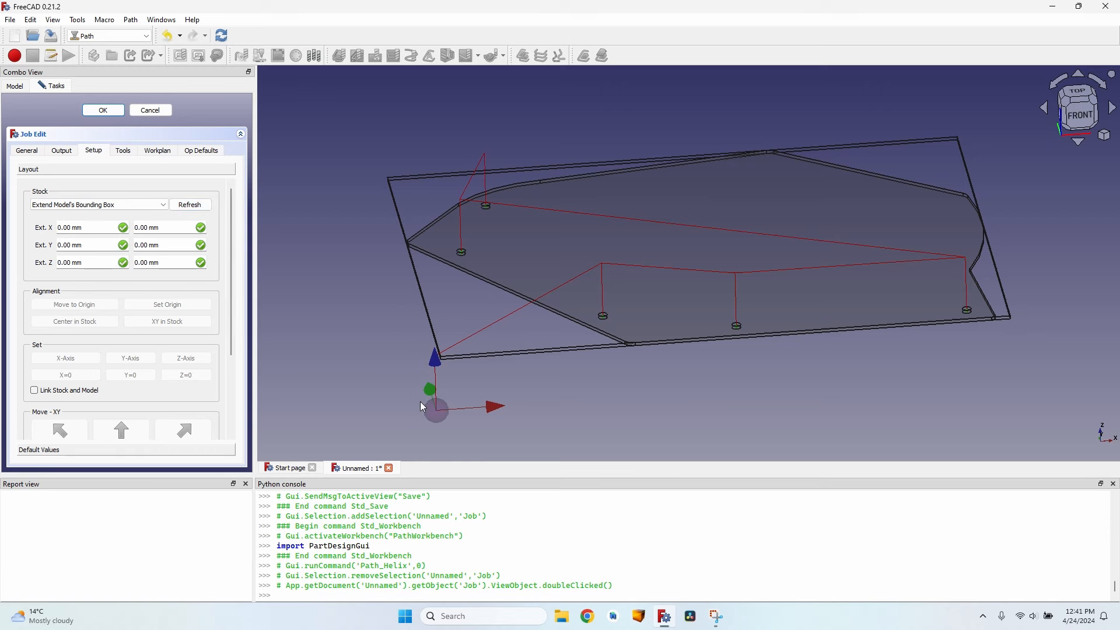
scroll(443, 350, up, 5)
click(442, 346)
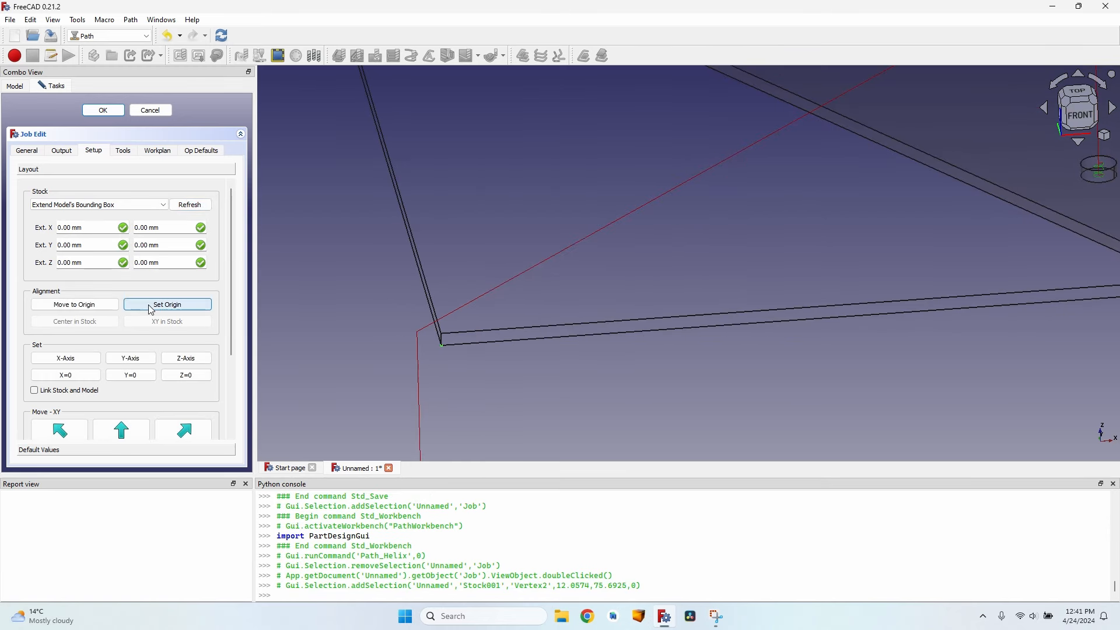
click(151, 310)
scroll(432, 322, down, 10)
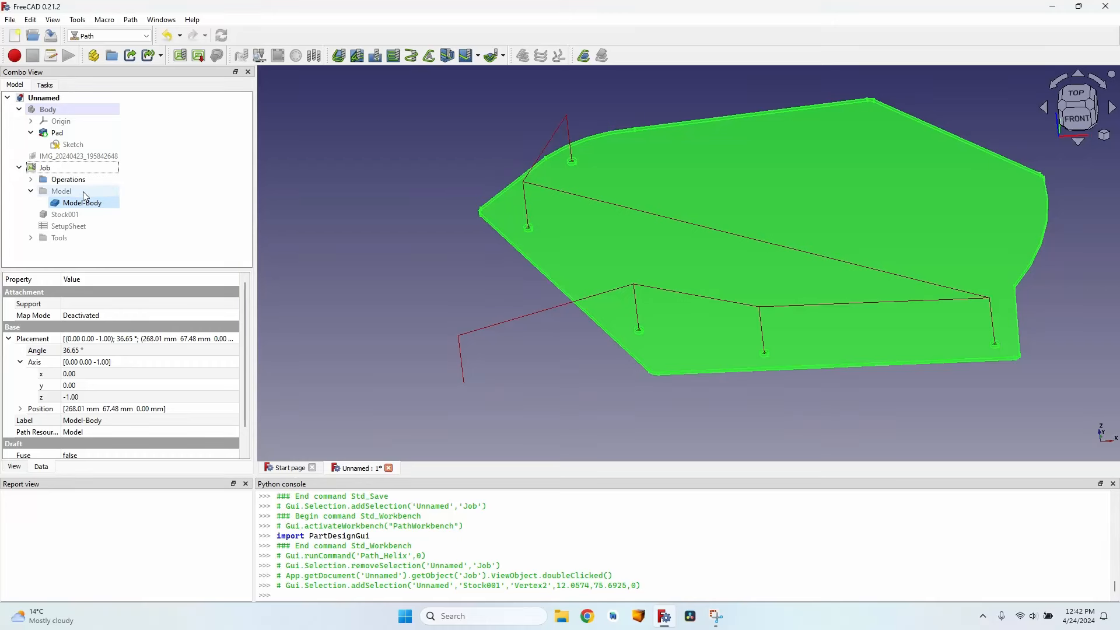
click(412, 225)
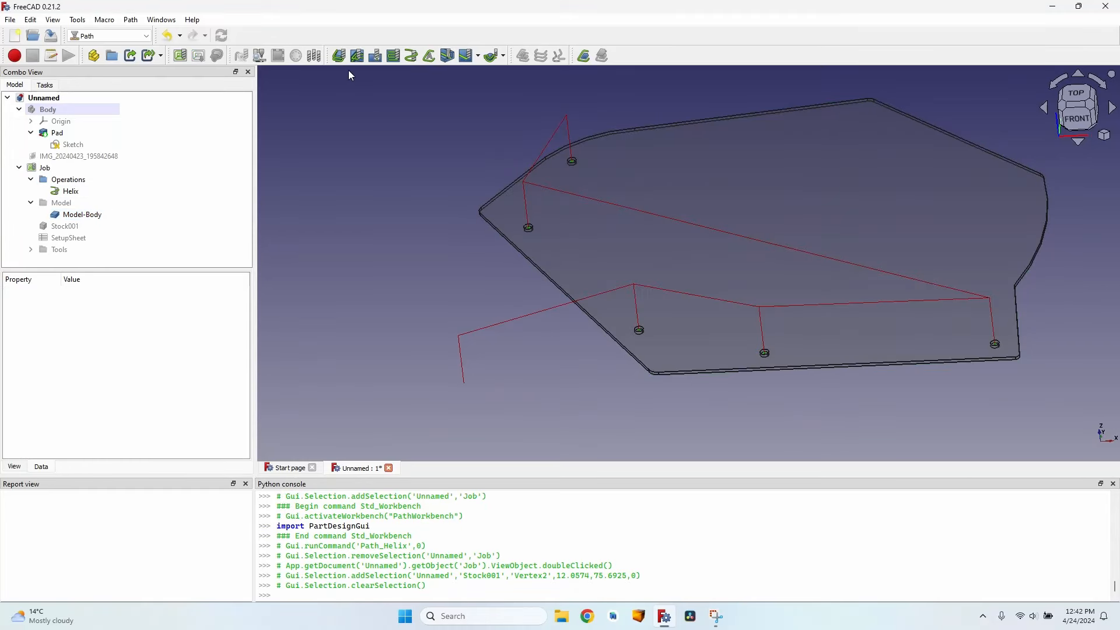
Step: Create a Profile operation cutting outside the plate's contour clockwise with the 4 mm endmill and generate its toolpath
click(339, 55)
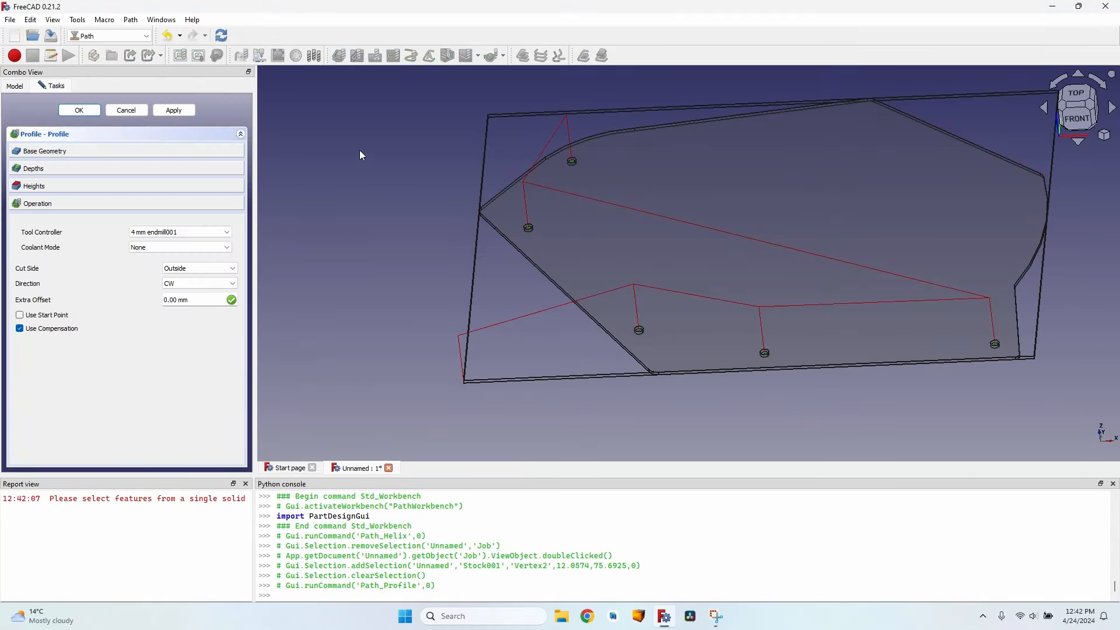
click(177, 110)
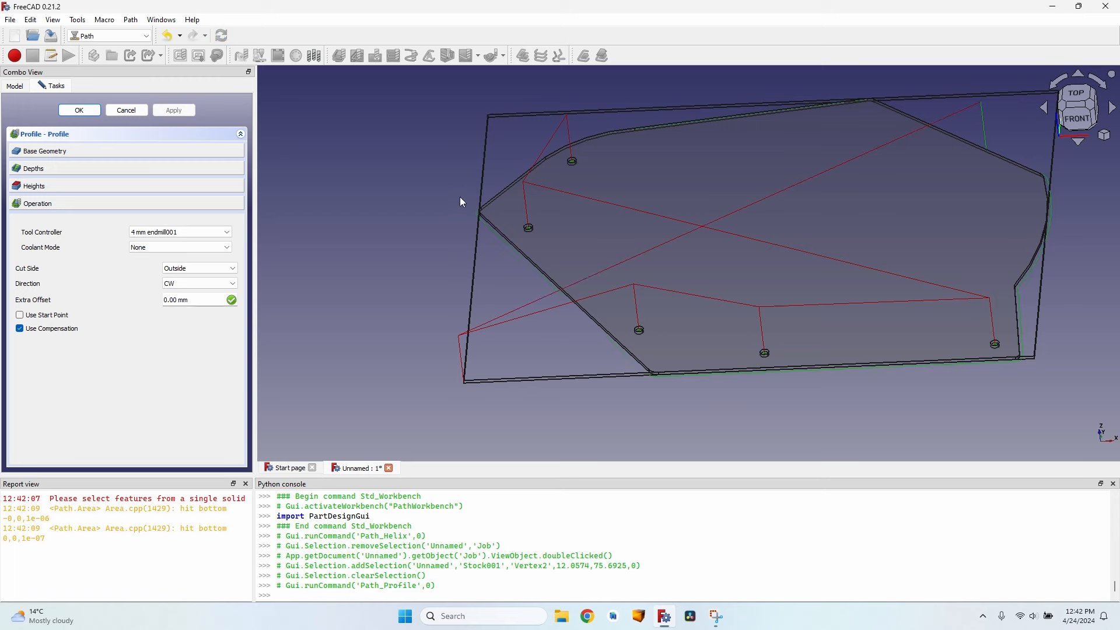
scroll(460, 197, up, 3)
scroll(466, 216, up, 2)
scroll(480, 242, down, 3)
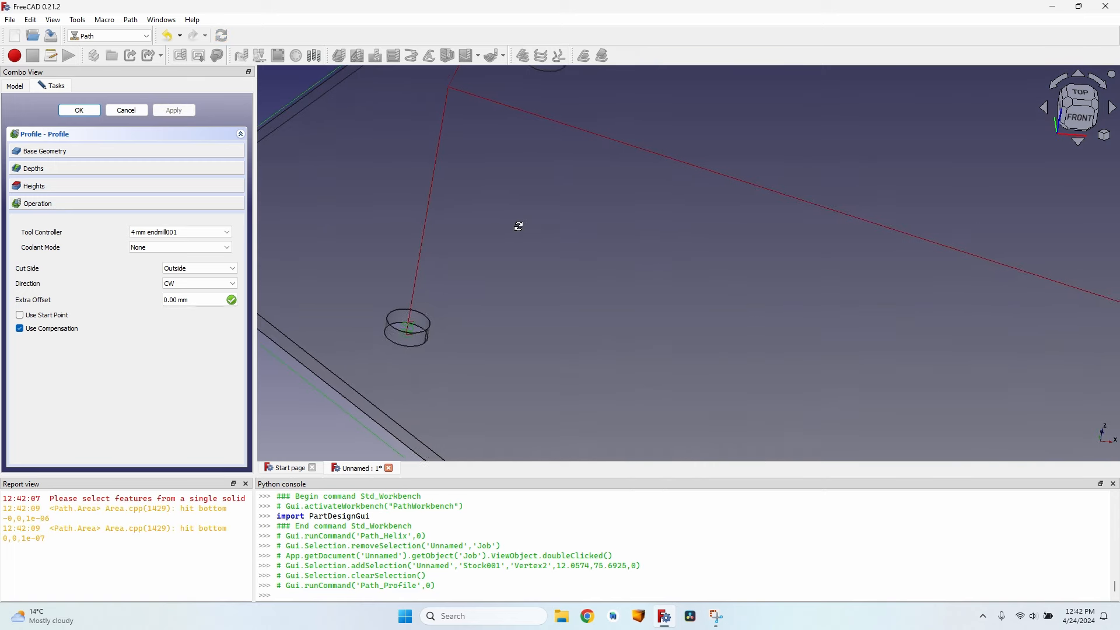
Step: Set the Profile operation's step down to 1 mm, recalculate the toolpath and accept the operation
click(53, 169)
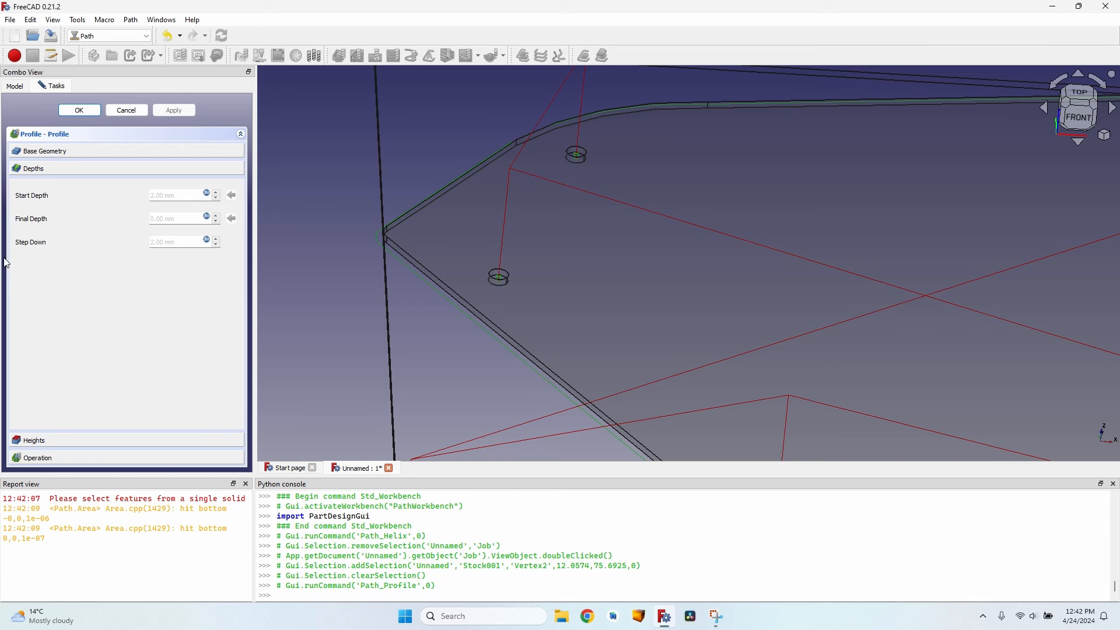
click(207, 241)
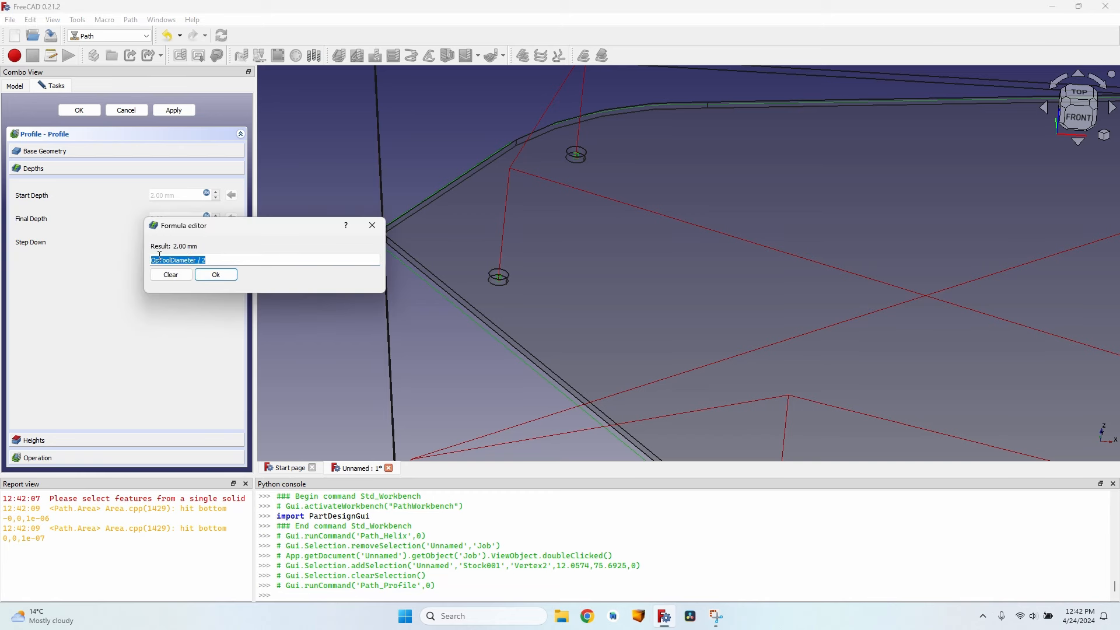
text(1)
click(225, 275)
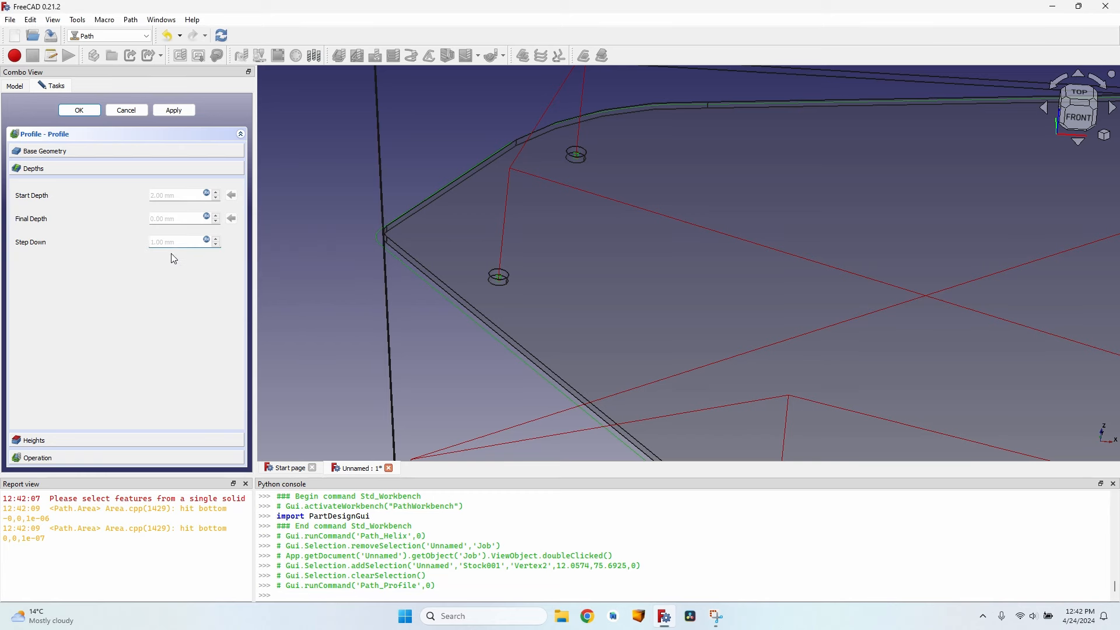
click(175, 110)
scroll(385, 265, down, 5)
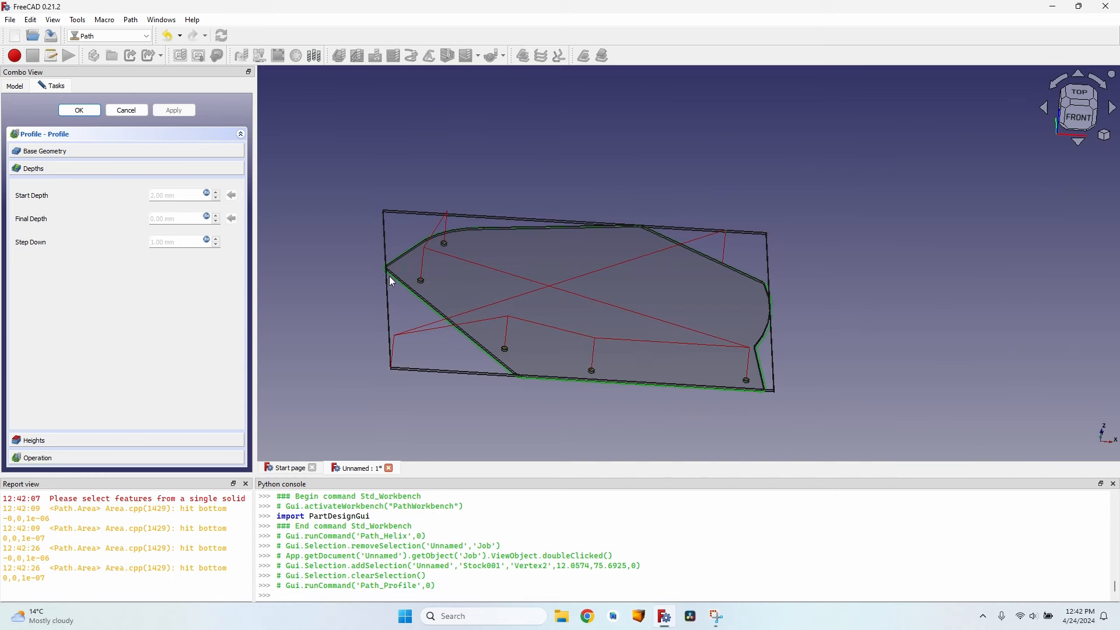
click(78, 111)
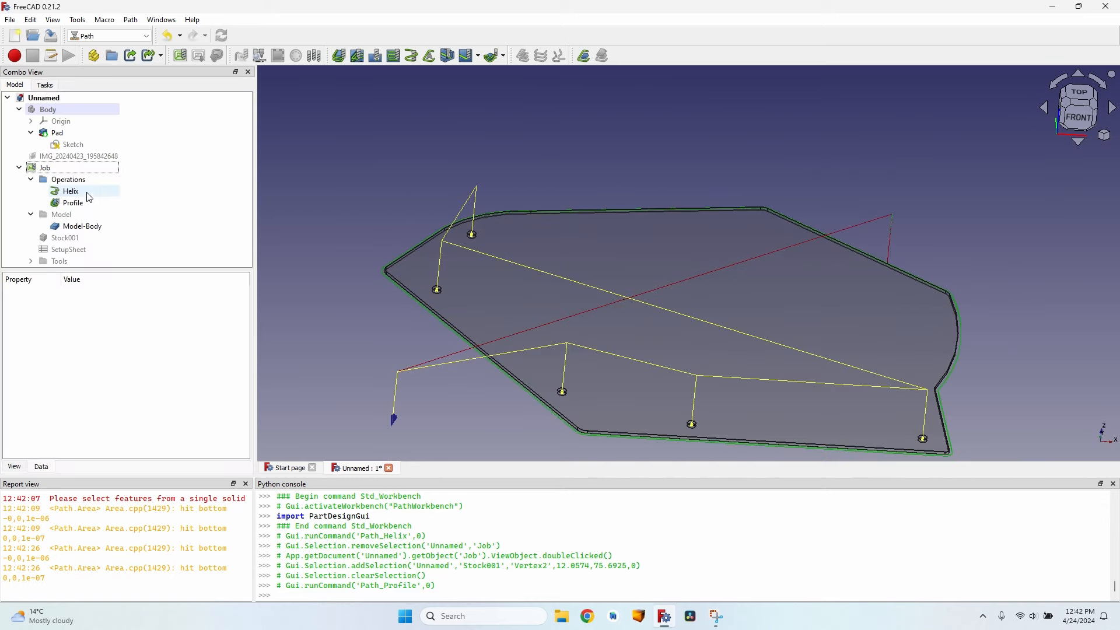
Step: Edit the job's output settings and set its output file to plate.nc on the Desktop
click(65, 167)
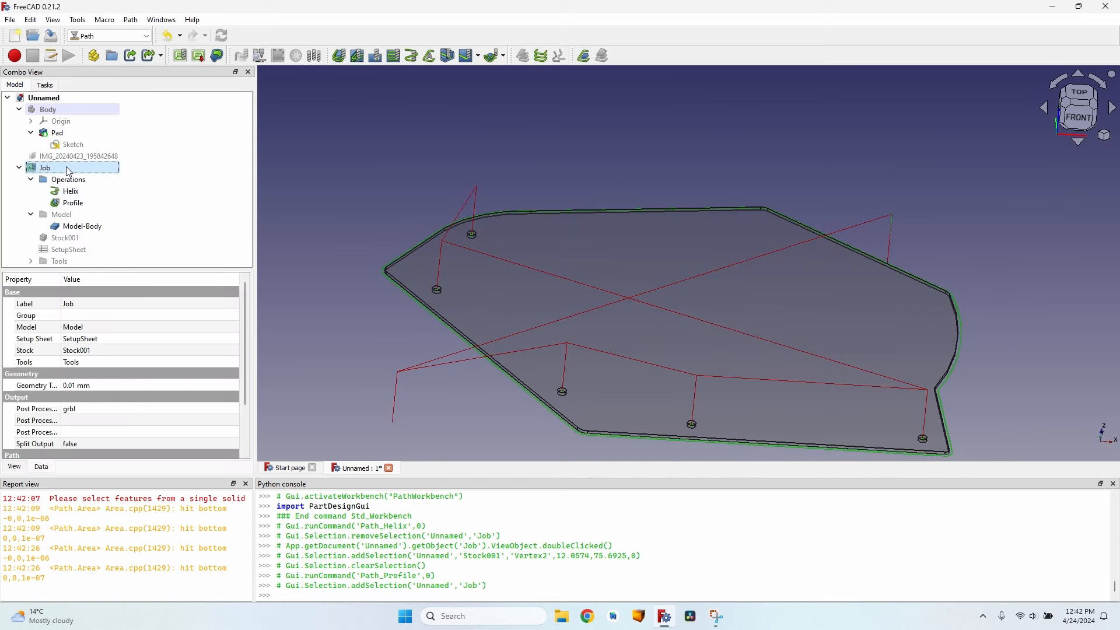
middle_drag(446, 328, 401, 322)
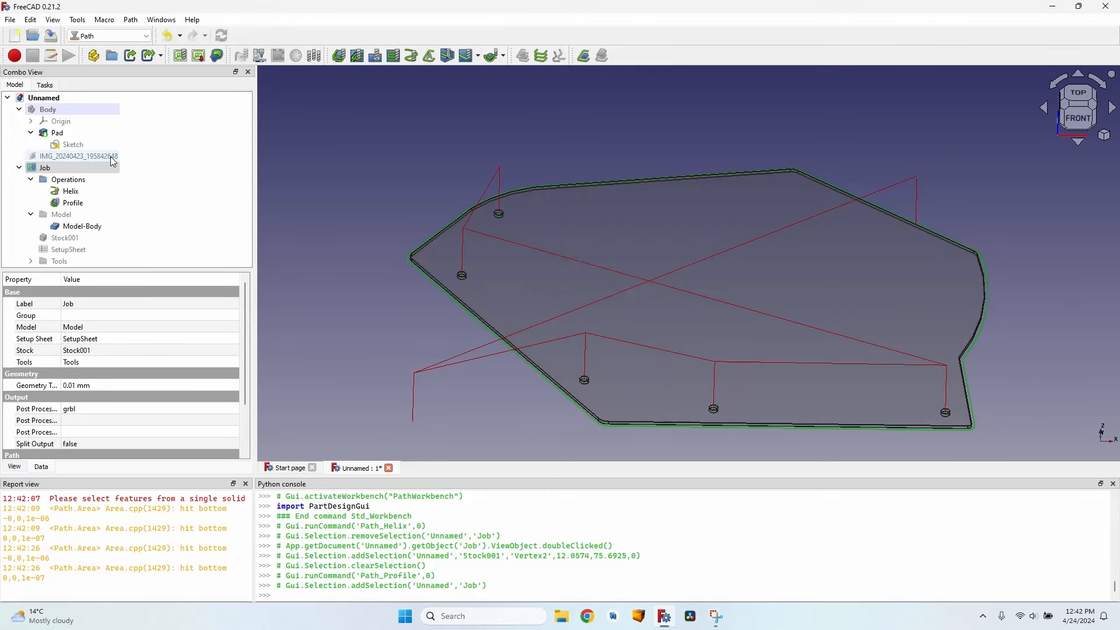
double_click(76, 172)
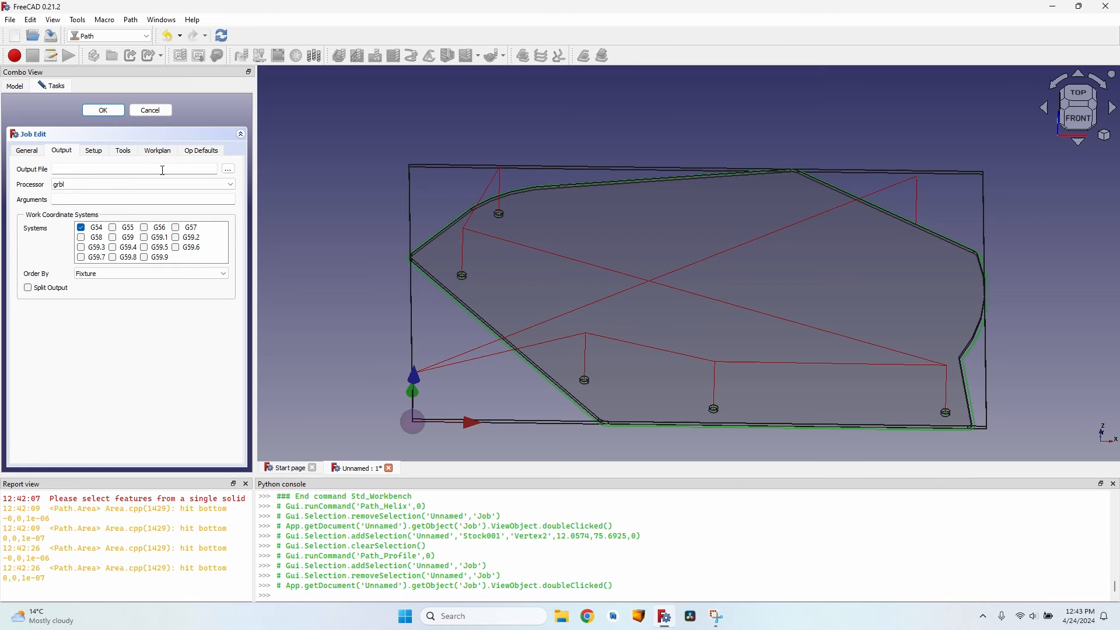
click(229, 169)
text(plate)
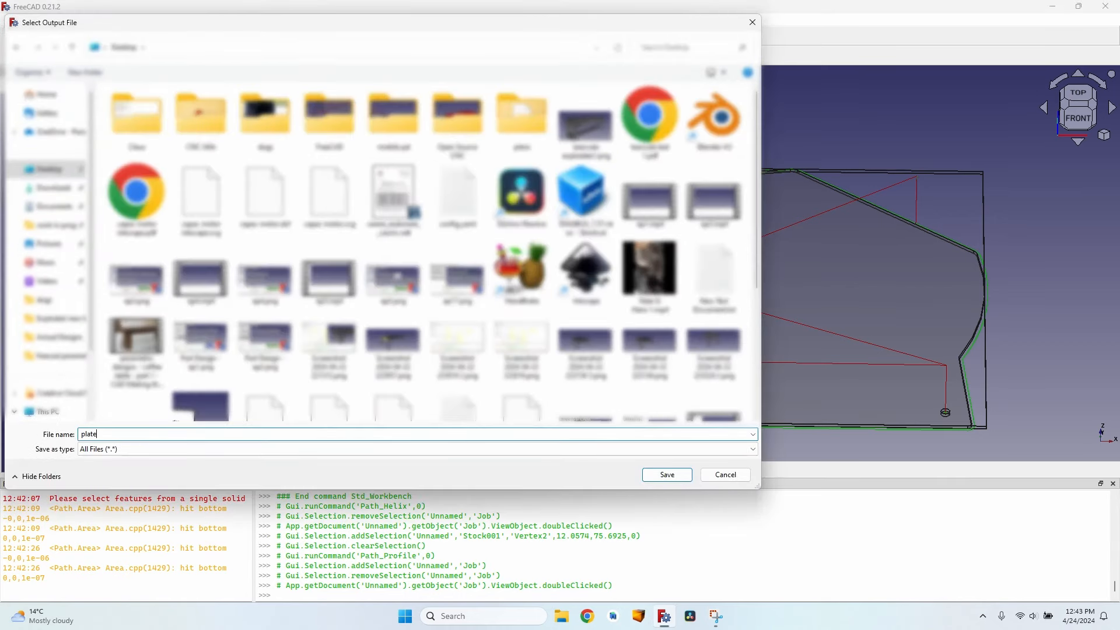
double_click(169, 439)
key(Return)
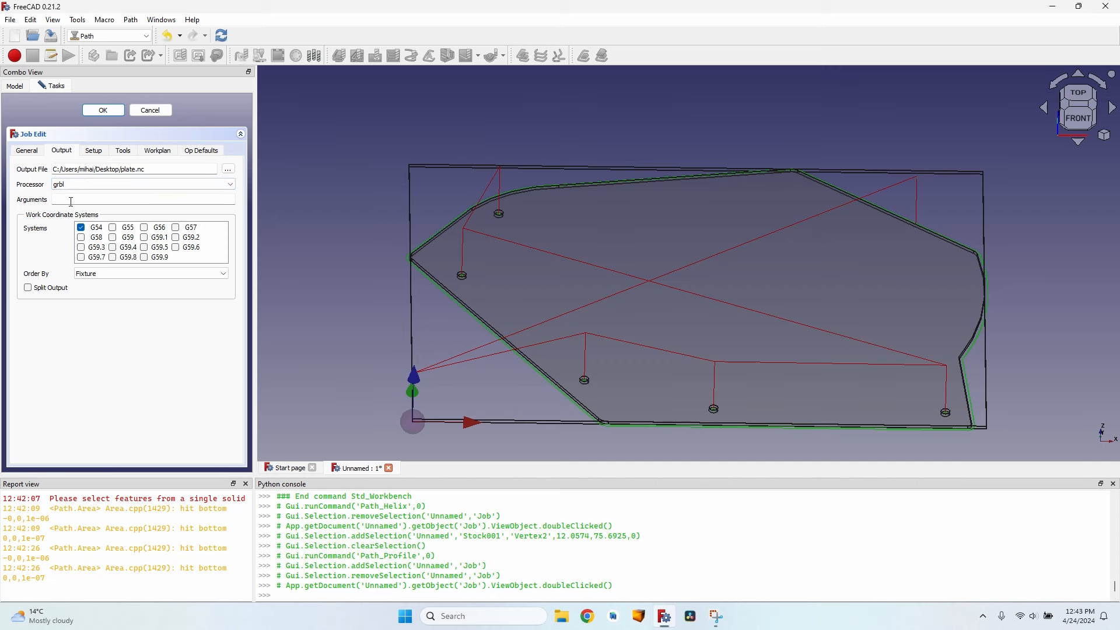
Step: Enable split output for the job, order it by Operation and accept the job settings
mouse_move(71, 202)
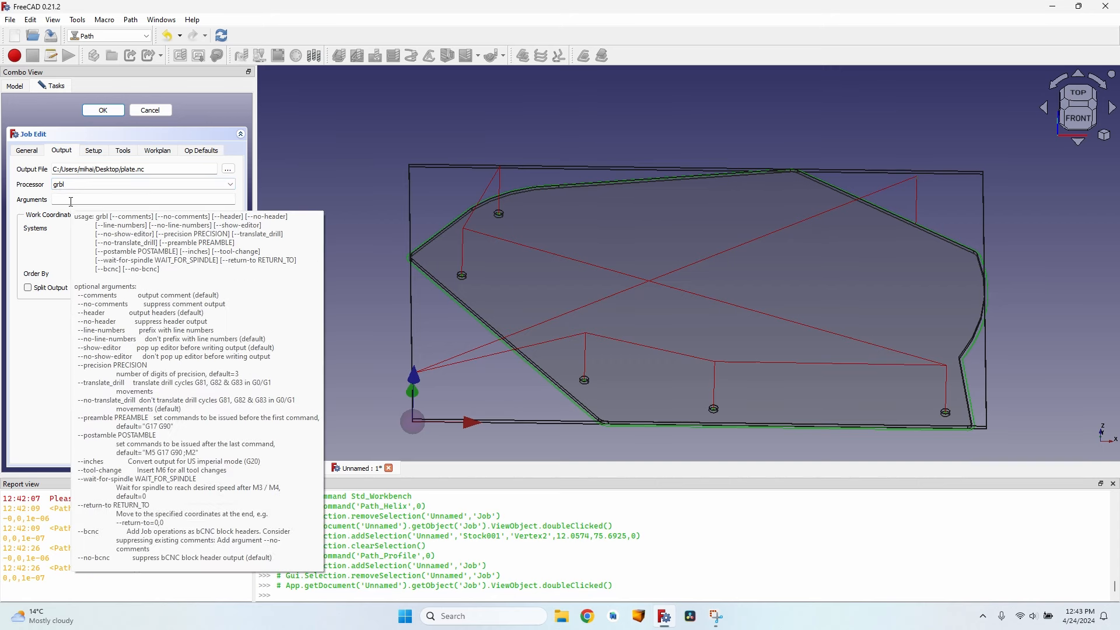
click(33, 294)
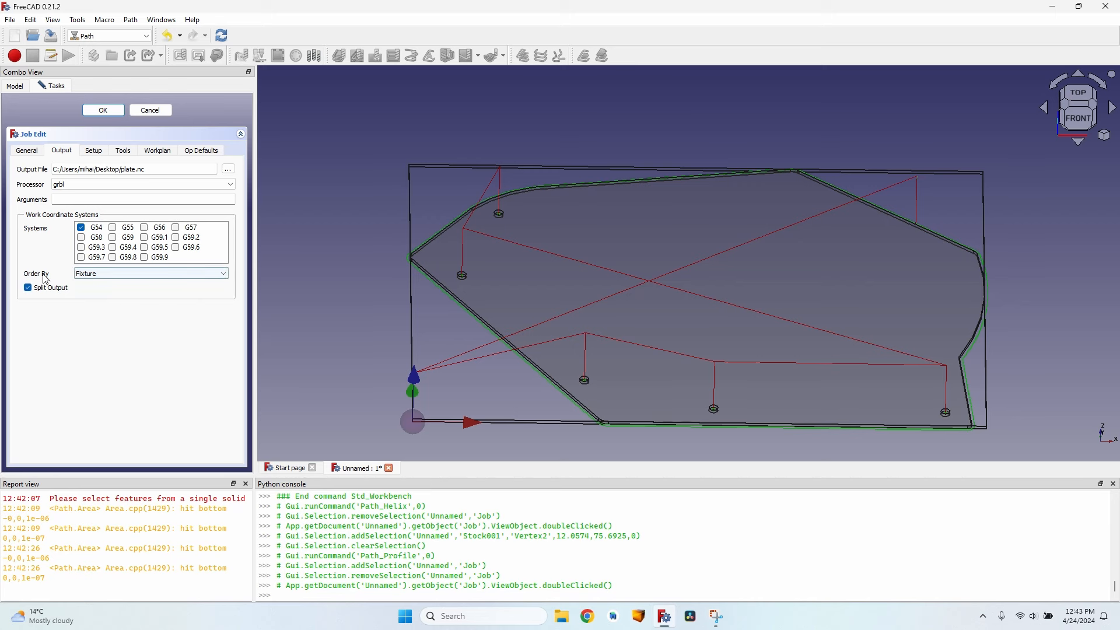
click(76, 275)
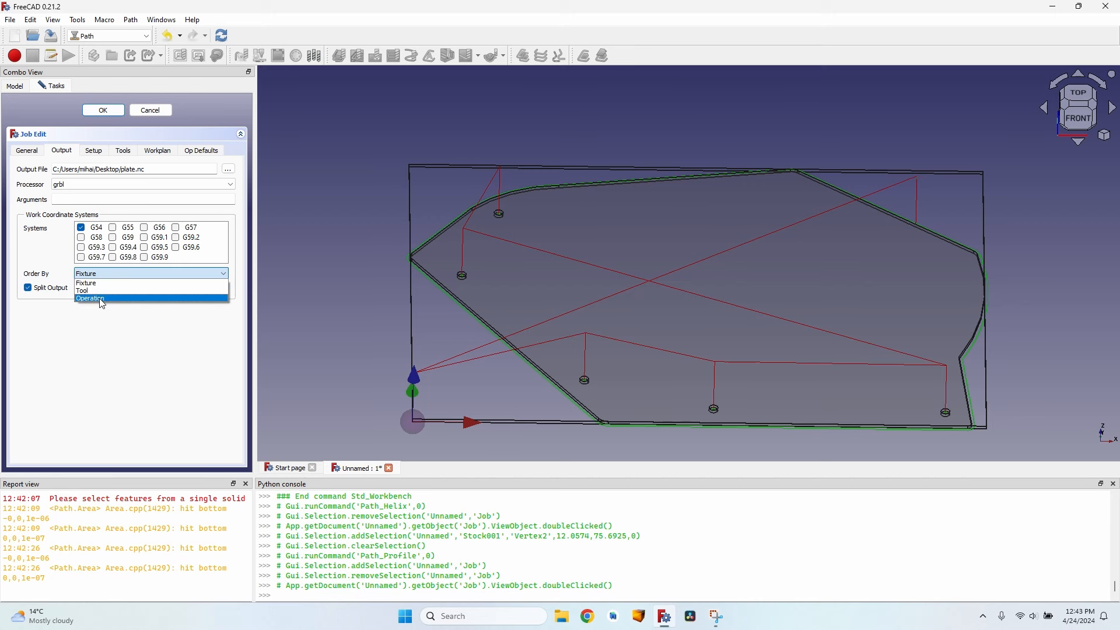
click(134, 292)
click(121, 111)
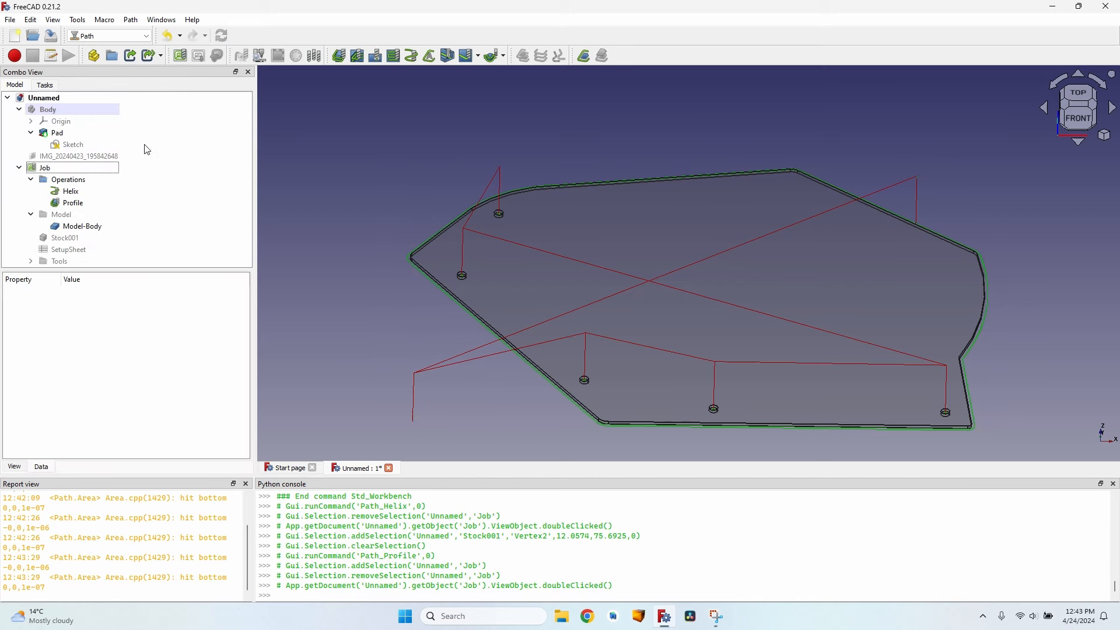
Step: Post-process the job, saving the G-code as plate-0.nc and plate-1.nc and accepting the generated code
click(76, 168)
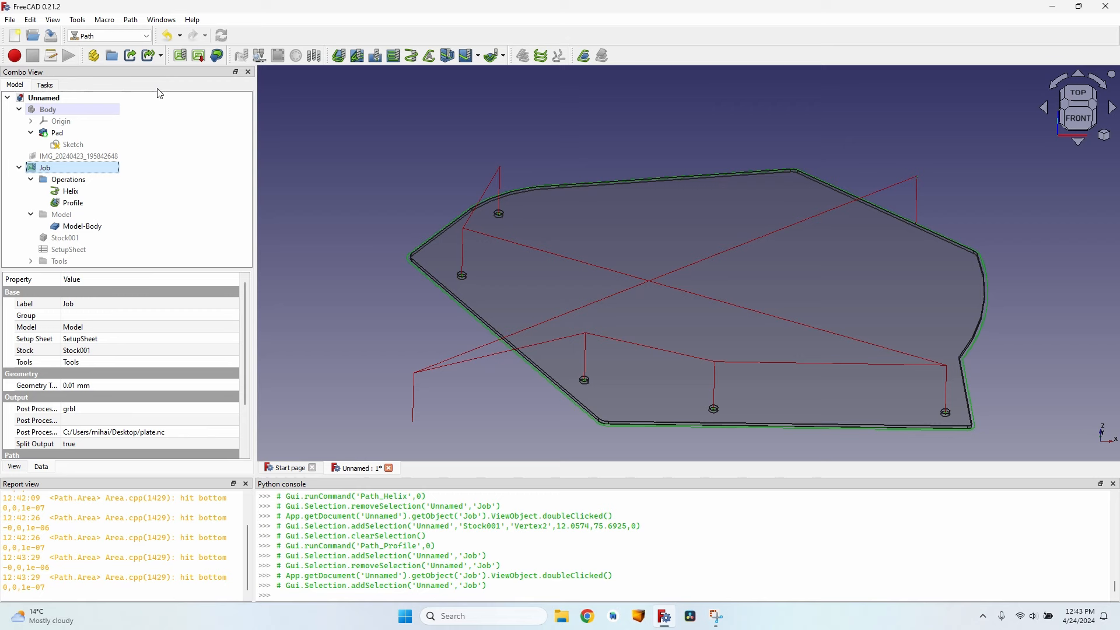
click(199, 56)
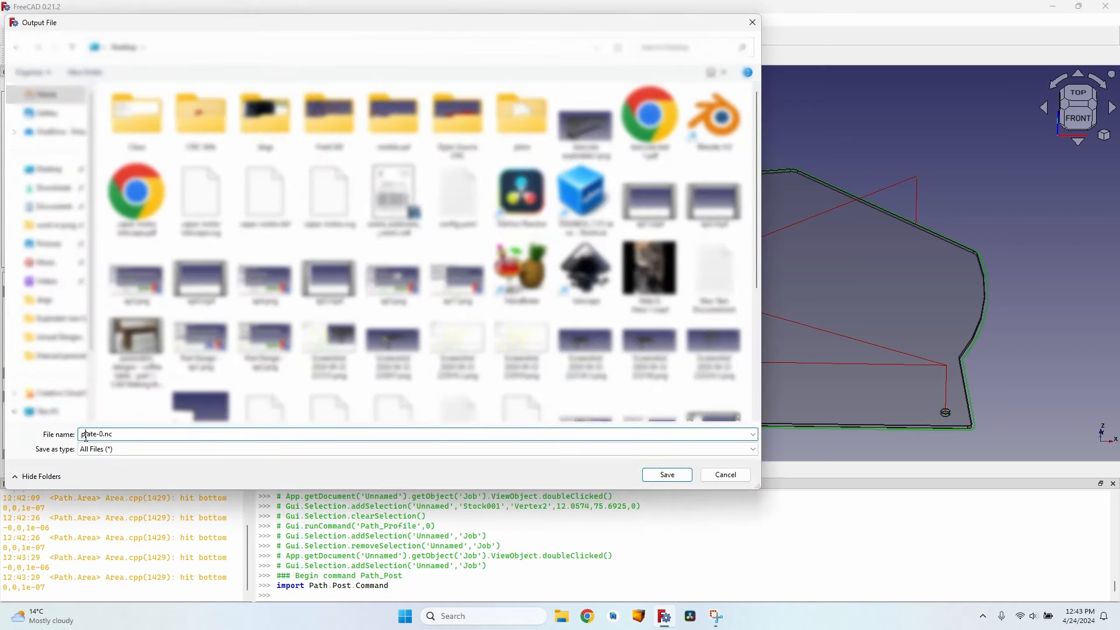
click(666, 475)
click(833, 561)
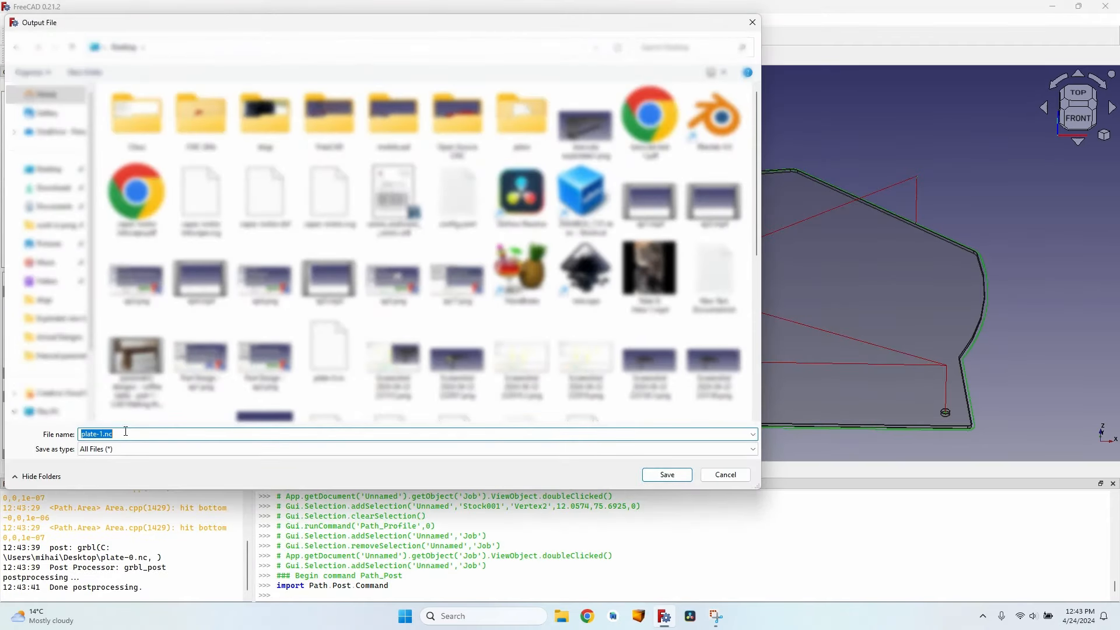
click(648, 473)
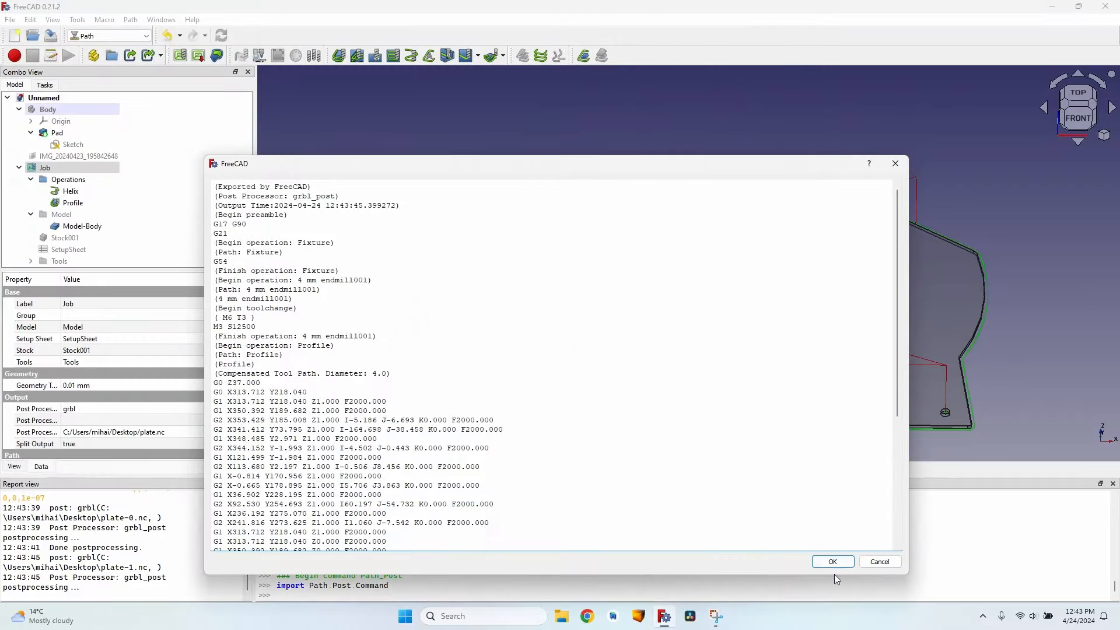
click(834, 565)
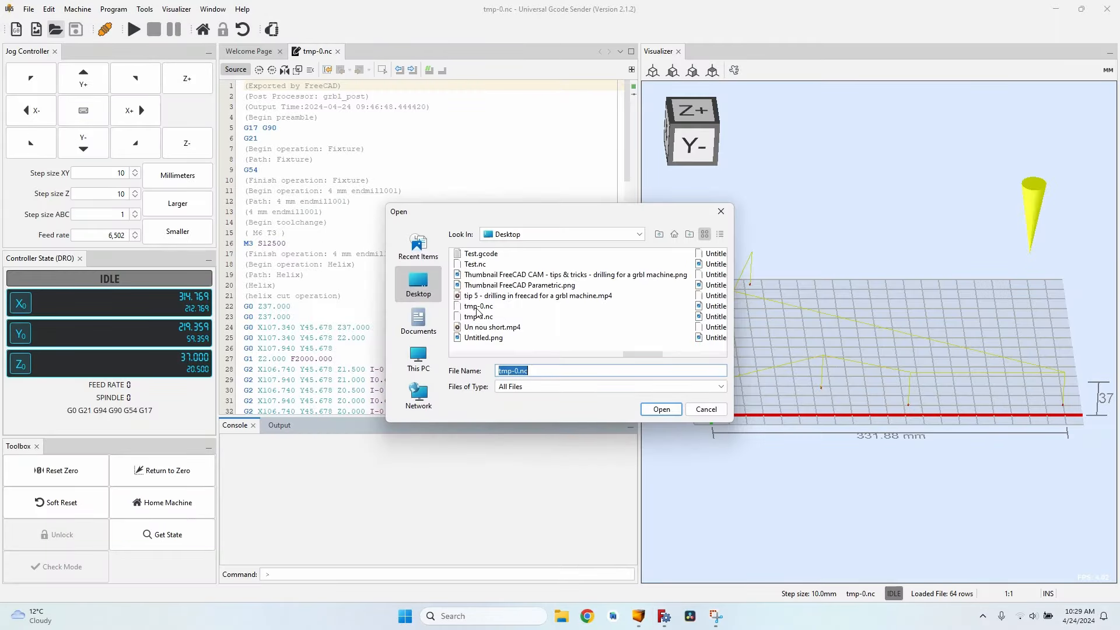
Step: Switch to Universal Gcode Sender and load the hole program tmp-0.nc, followed by the outline program tmp-1.nc
double_click(477, 309)
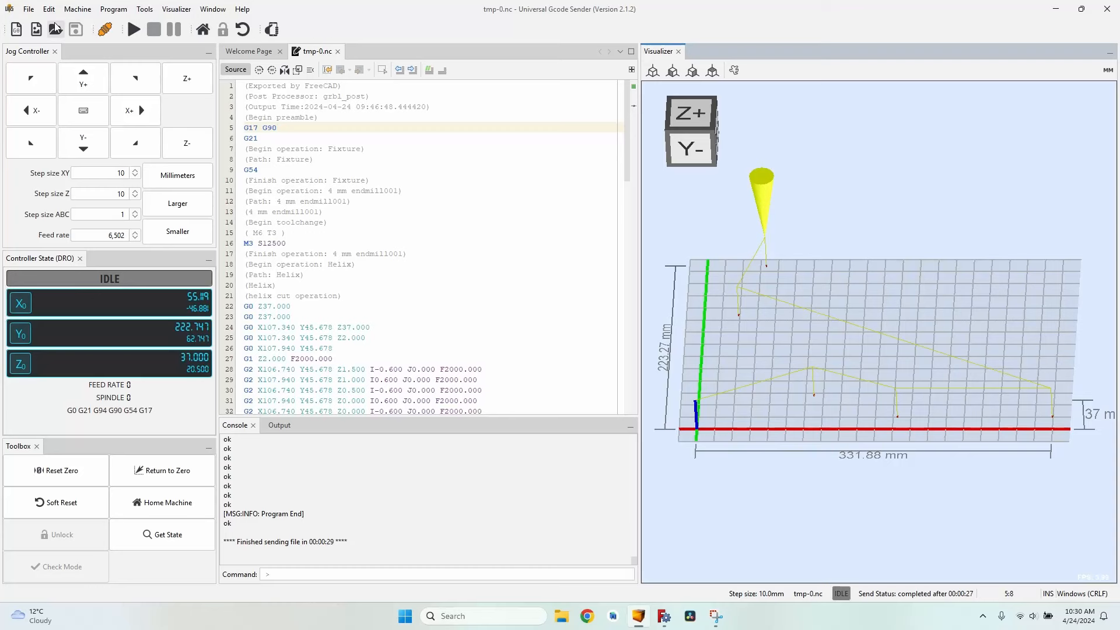
click(55, 29)
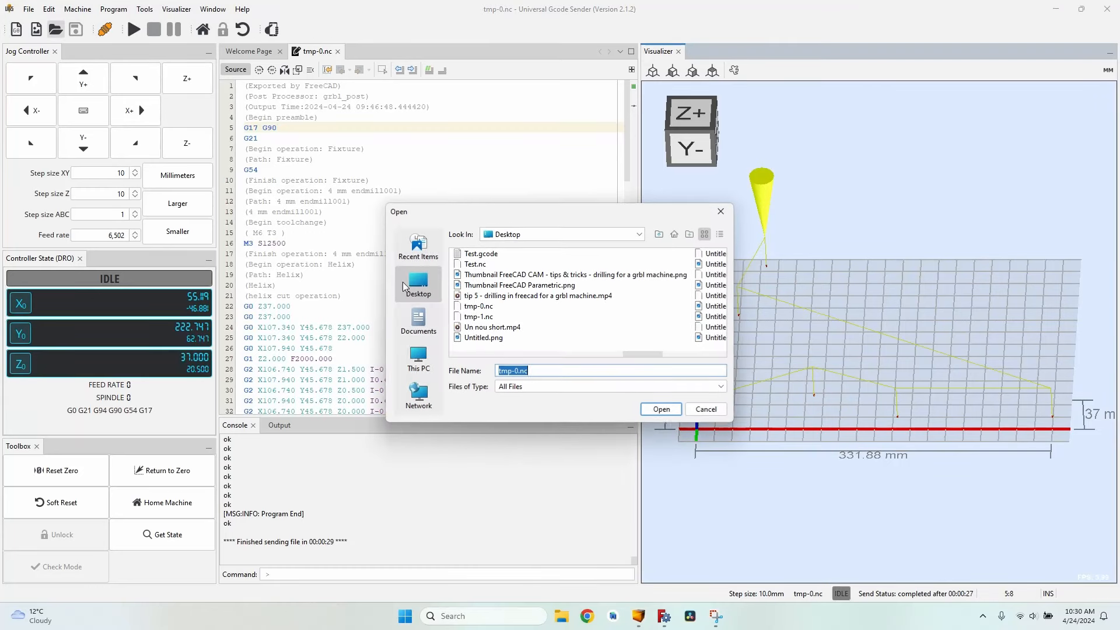
double_click(482, 317)
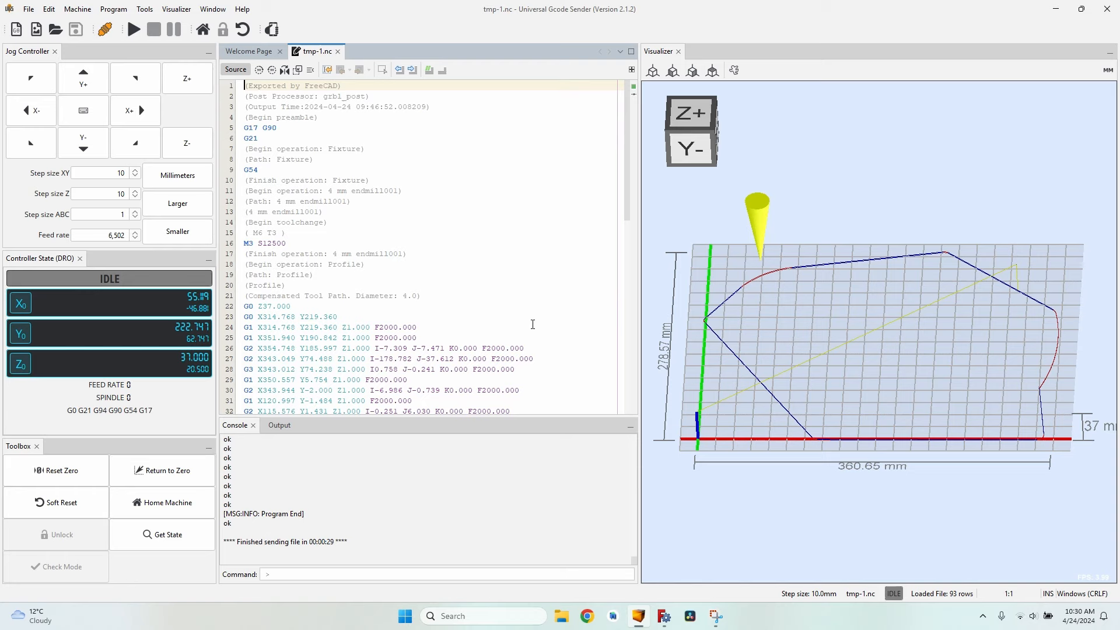
mouse_move(768, 376)
mouse_down()
mouse_move(780, 325)
mouse_move(750, 274)
mouse_move(767, 385)
mouse_move(761, 379)
mouse_up()
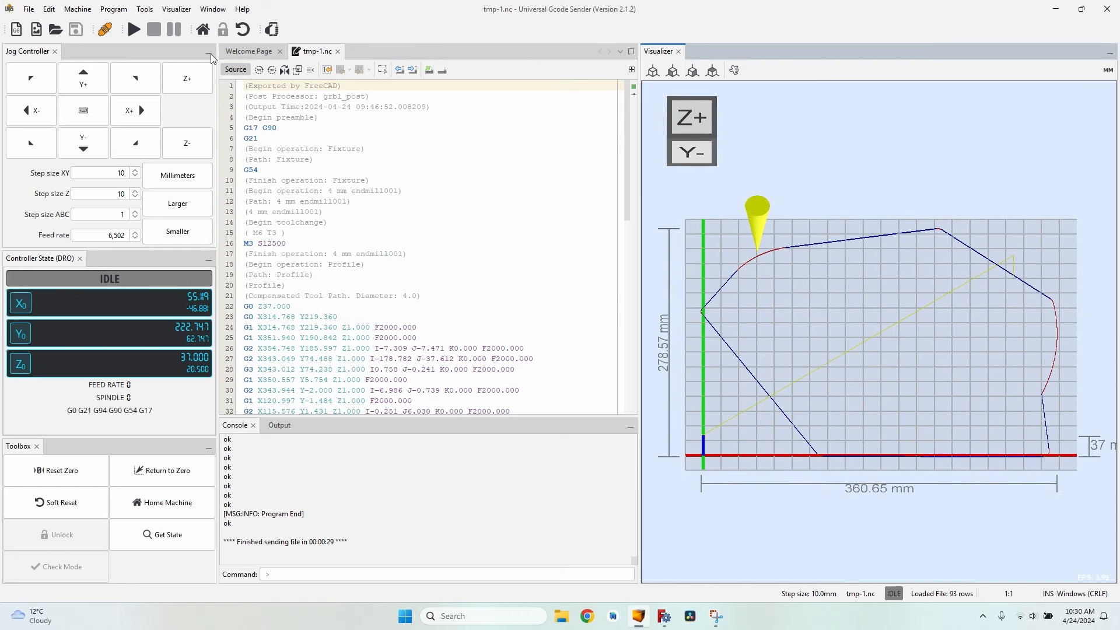